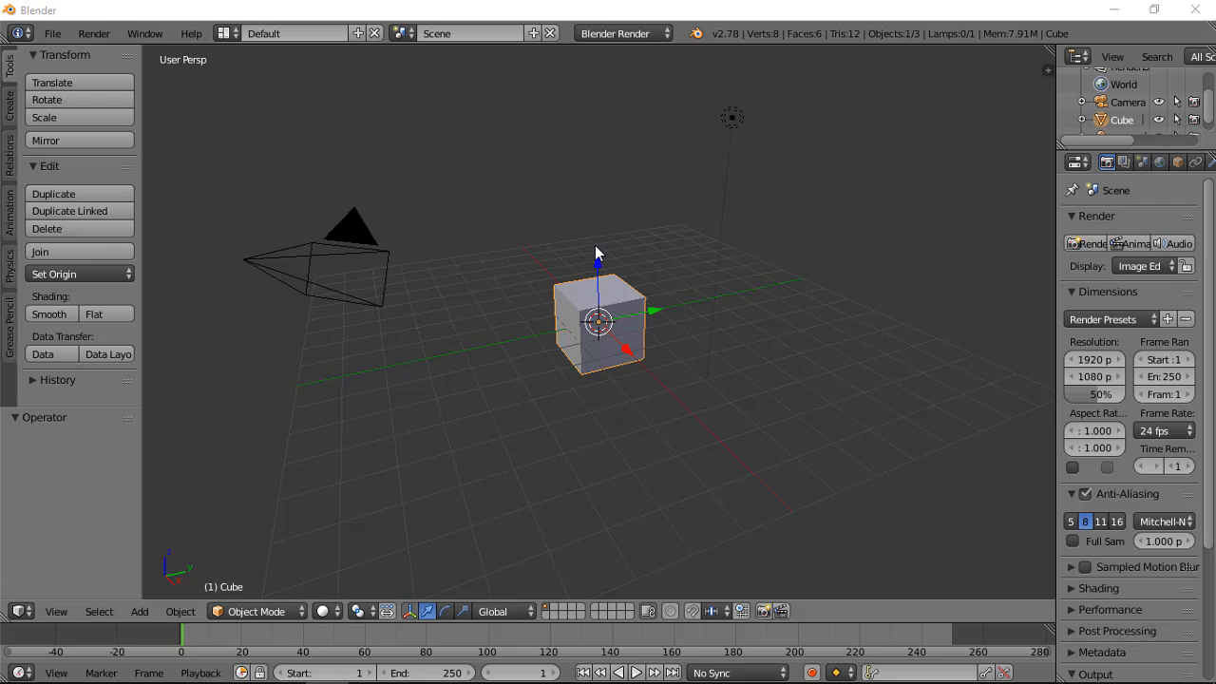
{"action": "scroll", "coordinate": [598, 264], "scroll_direction": "down", "scroll_amount": 3}
{"action": "middle_click_drag", "start_coordinate": [592, 339], "coordinate": [618, 306]}
{"action": "scroll", "coordinate": [729, 311], "scroll_direction": "up", "scroll_amount": 3}
{"action": "scroll", "coordinate": [616, 303], "scroll_direction": "down", "scroll_amount": 3}
{"action": "scroll", "coordinate": [616, 303], "scroll_direction": "up", "scroll_amount": 1}
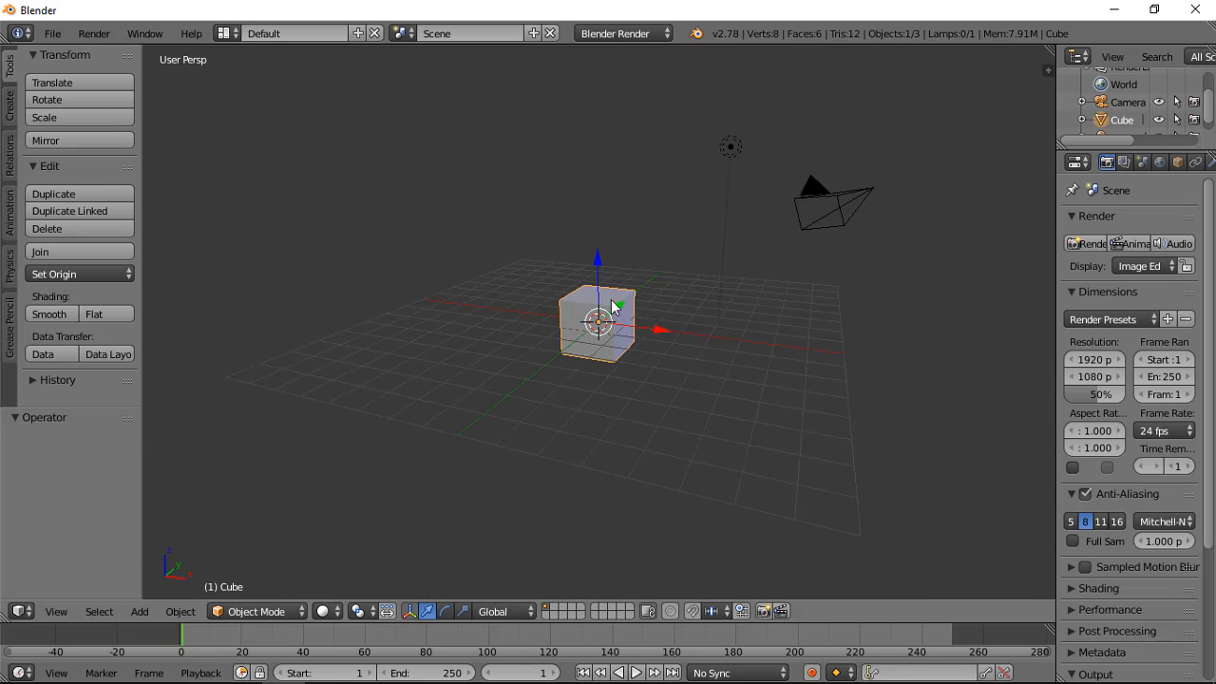
- Switch the screen layout from Default to Animation
{"action": "left_click", "coordinate": [228, 34]}
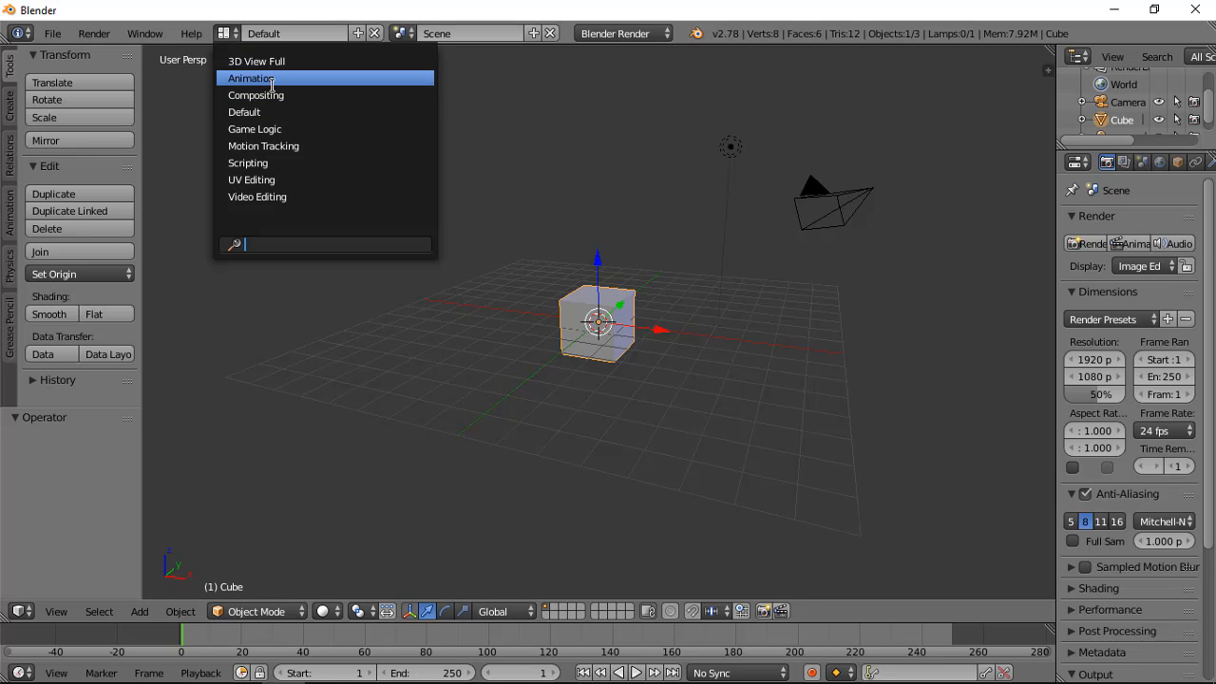
{"action": "left_click", "coordinate": [274, 77]}
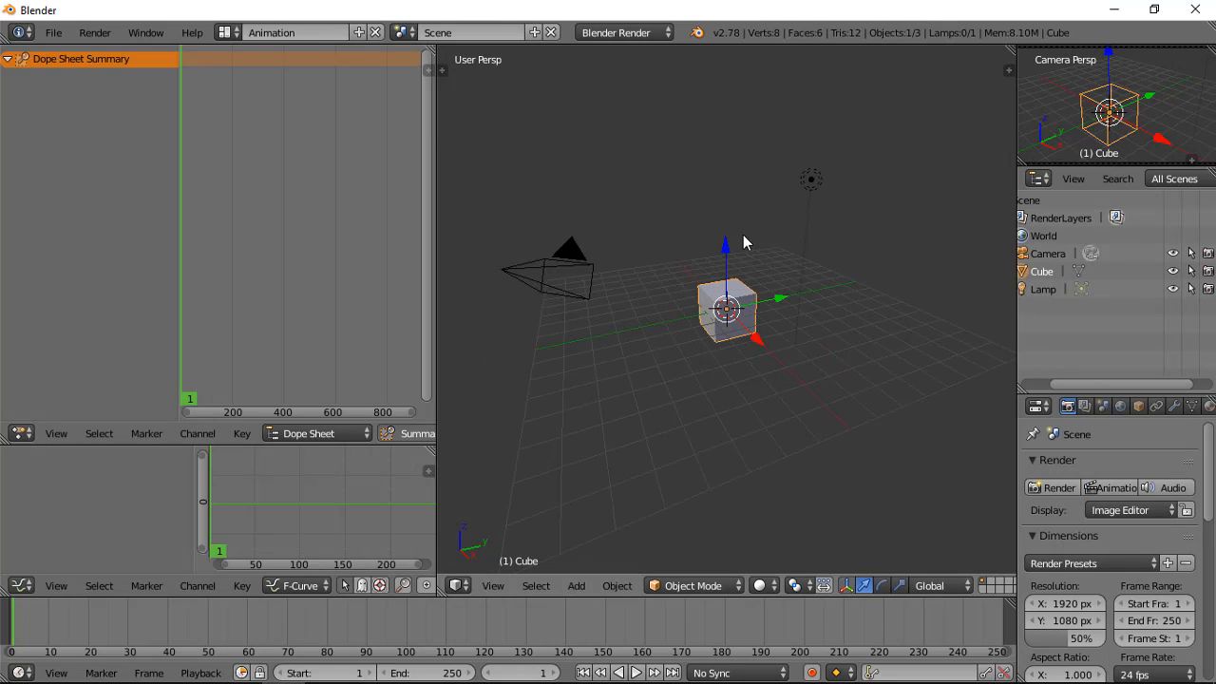
- Delete the default lamp, cube and camera so the scene is empty
{"action": "right_click", "coordinate": [811, 181]}
{"action": "key", "text": "x"}
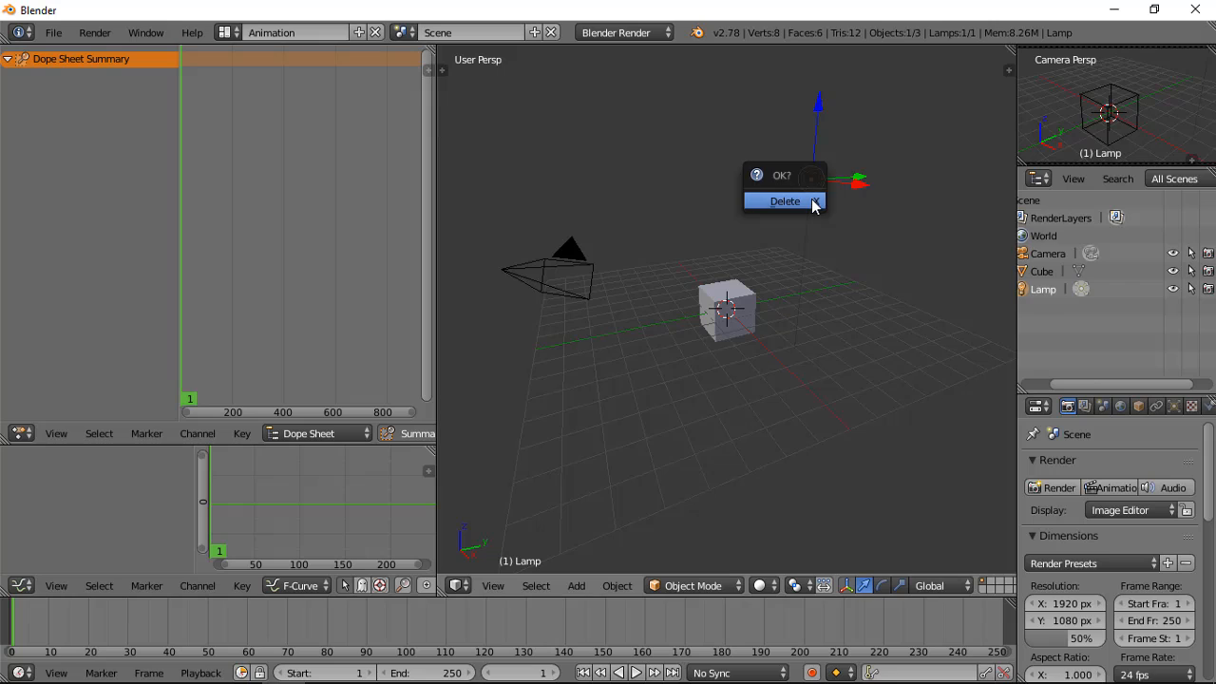
{"action": "left_click", "coordinate": [814, 201]}
{"action": "right_click", "coordinate": [743, 306]}
{"action": "key", "text": "x"}
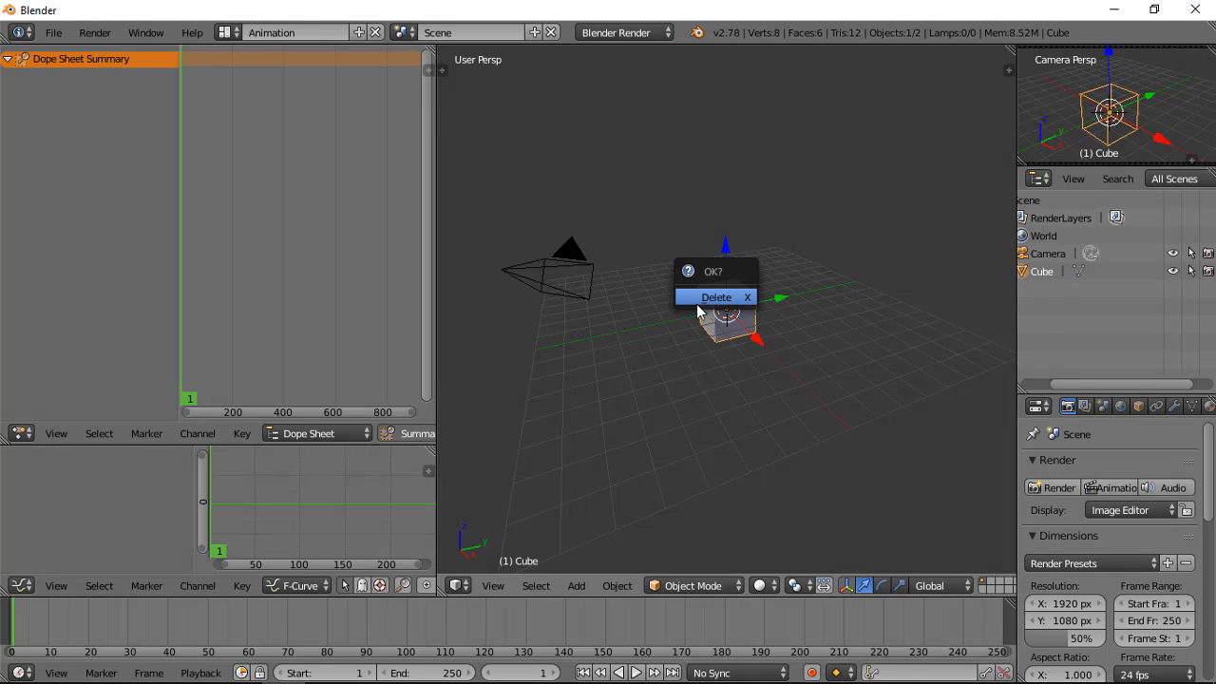
{"action": "left_click", "coordinate": [708, 296]}
{"action": "right_click", "coordinate": [562, 276]}
{"action": "key", "text": "x"}
{"action": "left_click", "coordinate": [533, 274]}
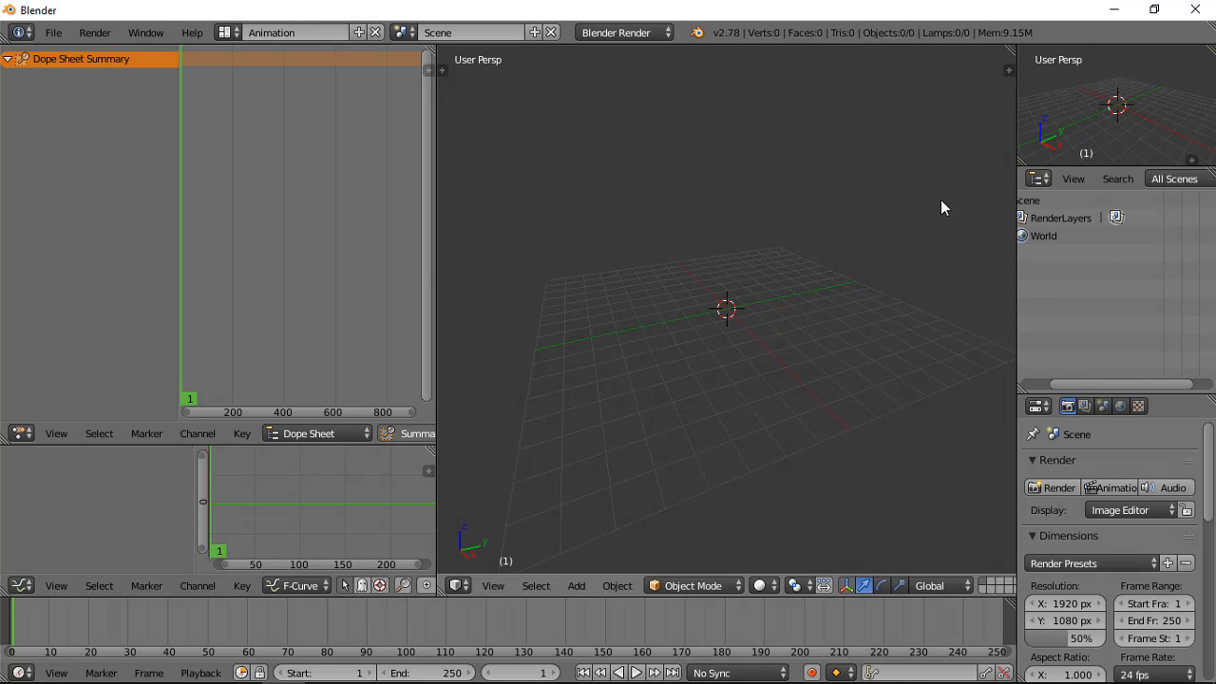
- Start the Screencast Keys display from the 3D view's properties, and hide those properties again
{"action": "left_click", "coordinate": [1008, 68]}
{"action": "scroll", "coordinate": [918, 463], "scroll_direction": "down", "scroll_amount": 4}
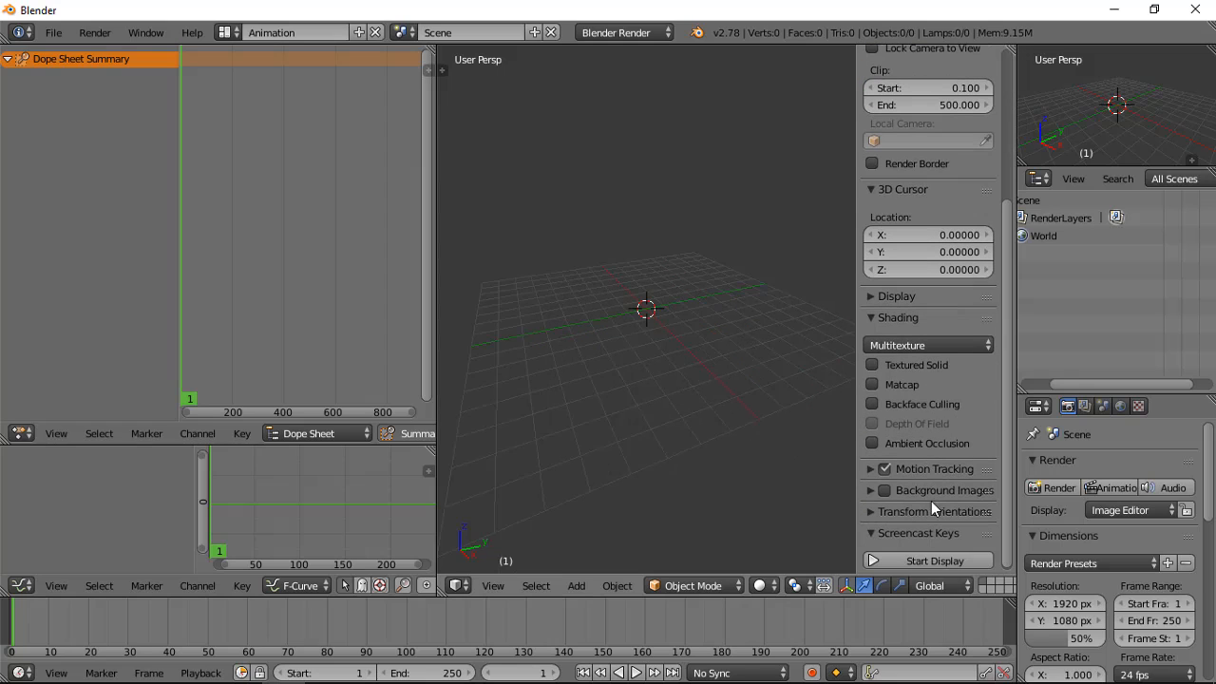
{"action": "left_click", "coordinate": [931, 561]}
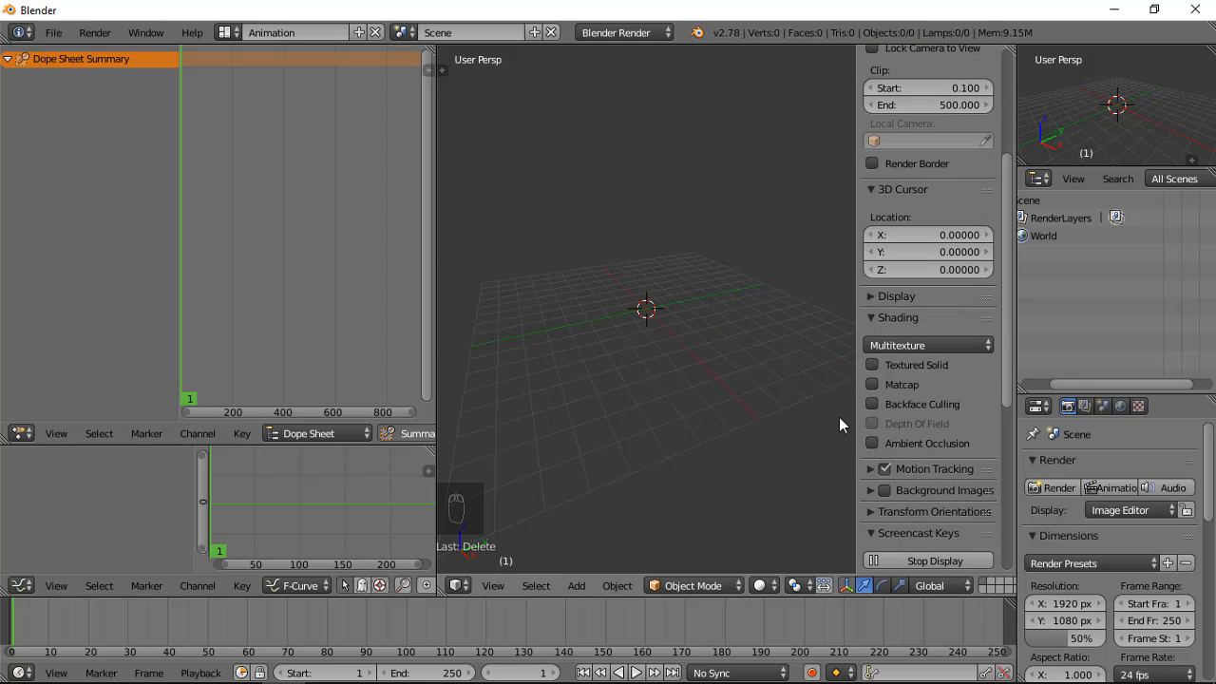
{"action": "key", "text": "n"}
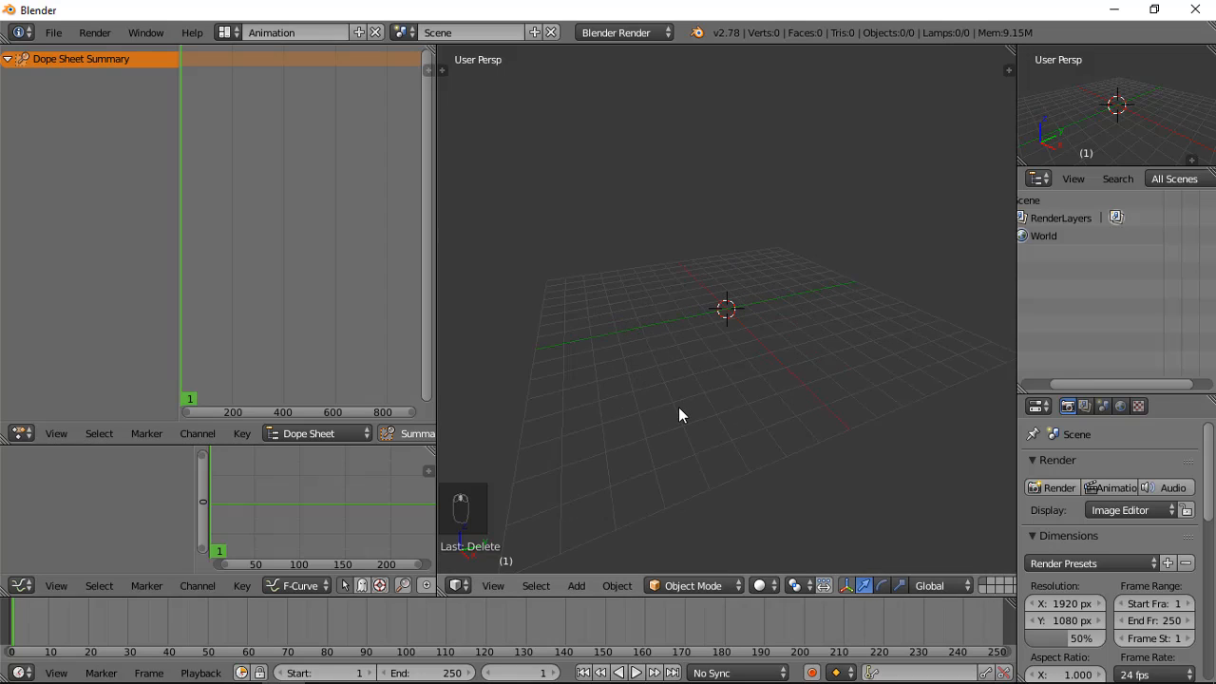
- Switch the main 3D view to the front view and add a UV sphere at the scene origin
{"action": "key", "text": "KP_1"}
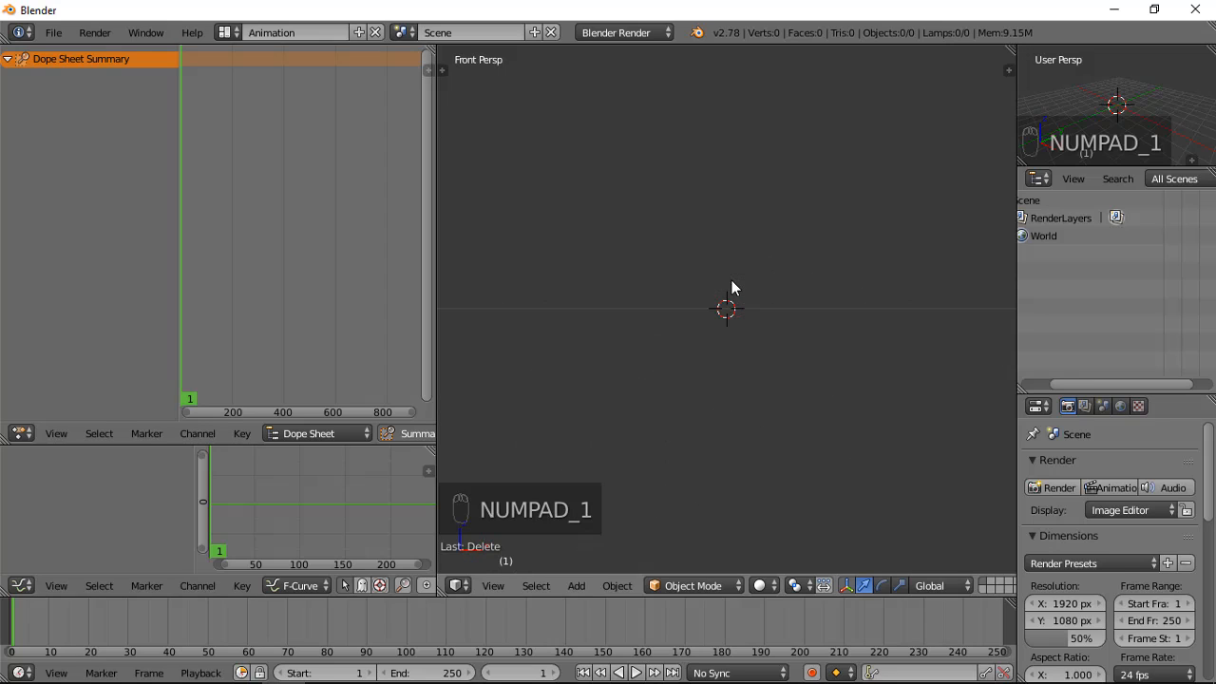
{"action": "scroll", "coordinate": [802, 314], "scroll_direction": "up", "scroll_amount": 4, "text": "shift"}
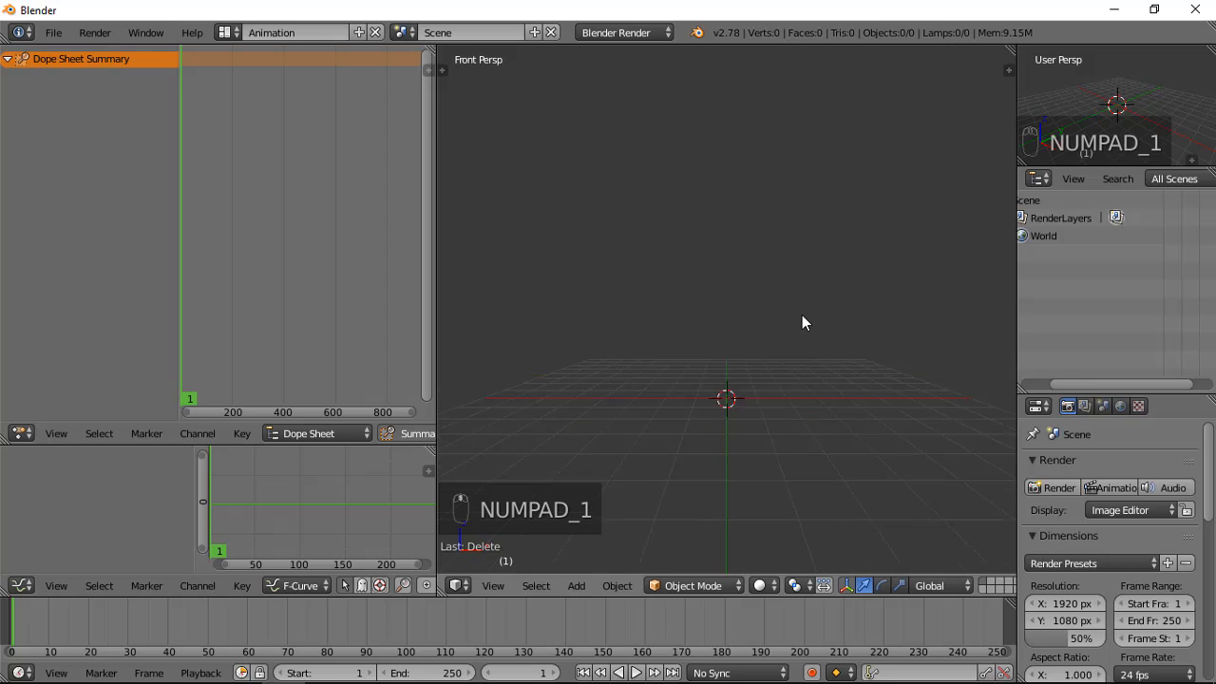
{"action": "scroll", "coordinate": [802, 315], "scroll_direction": "down", "scroll_amount": 1, "text": "shift"}
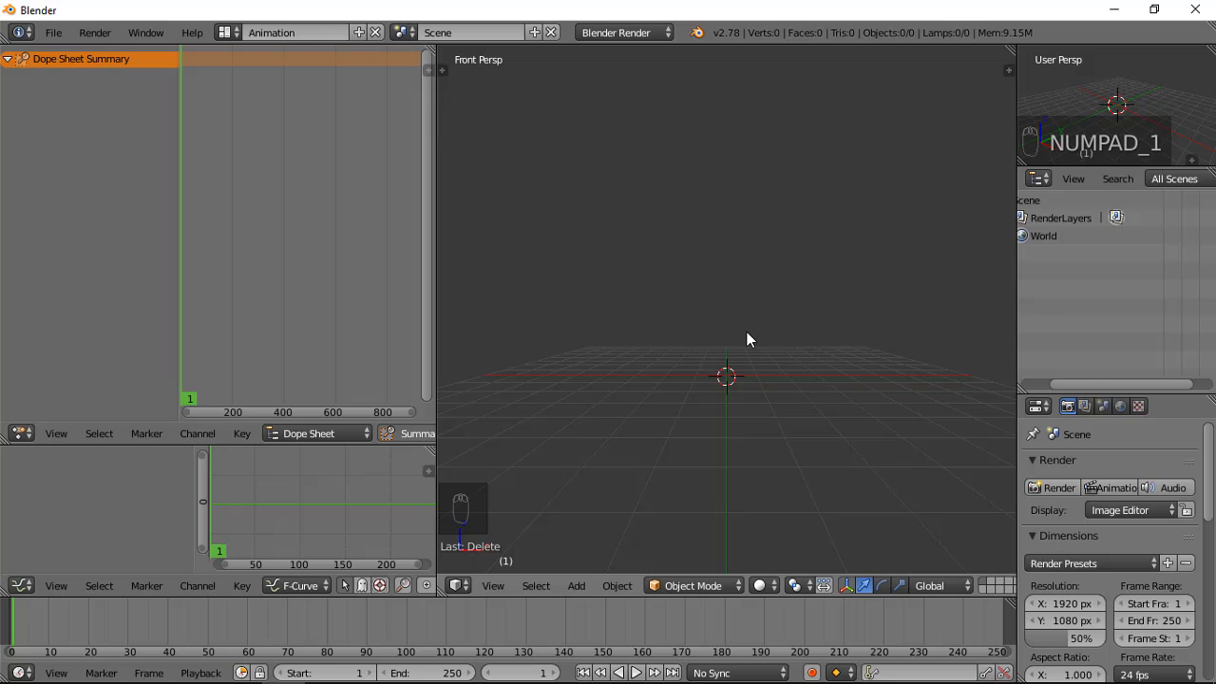
{"action": "key", "text": "shift+a"}
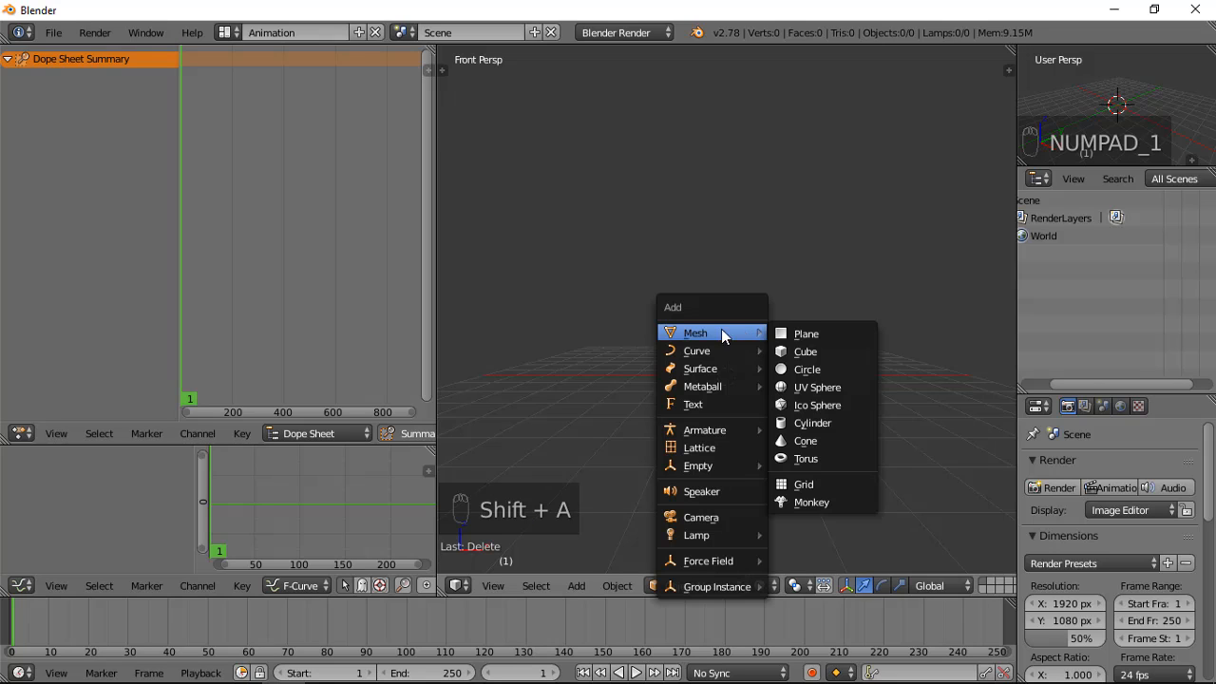
{"action": "left_click", "coordinate": [804, 389]}
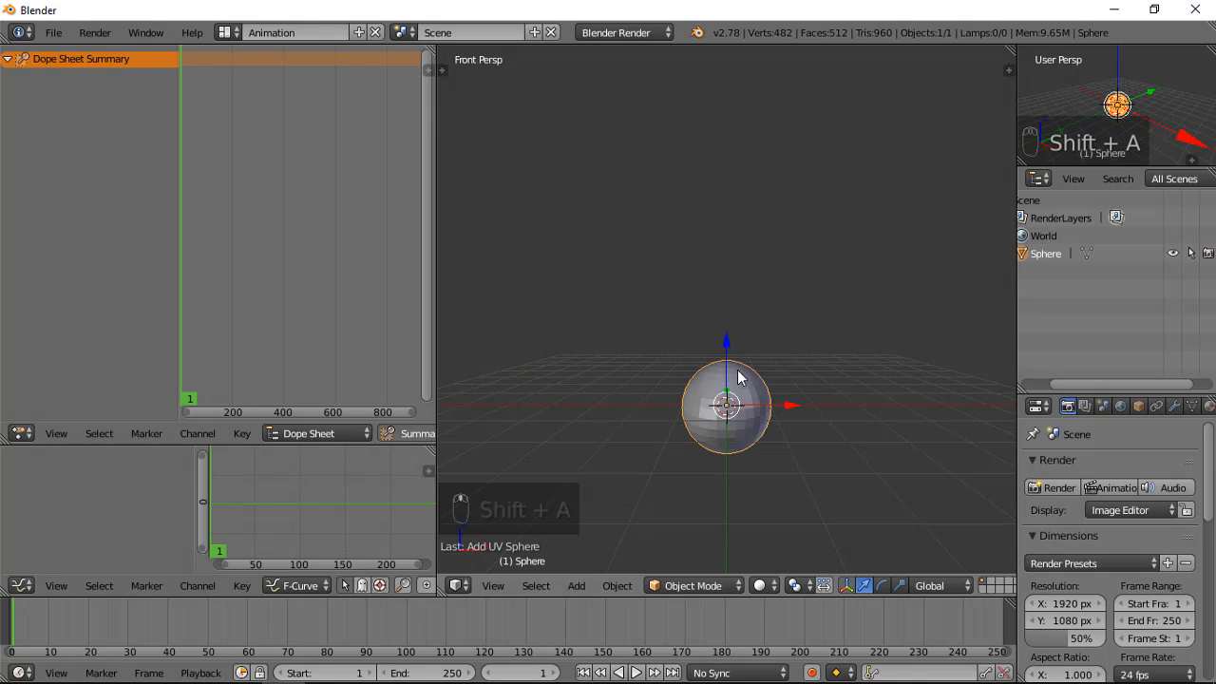
- Set the front view to orthographic and raise the sphere along the Z axis, clear of the ground line
{"action": "key", "text": "KP_5"}
{"action": "scroll", "coordinate": [751, 366], "scroll_direction": "up", "scroll_amount": 2}
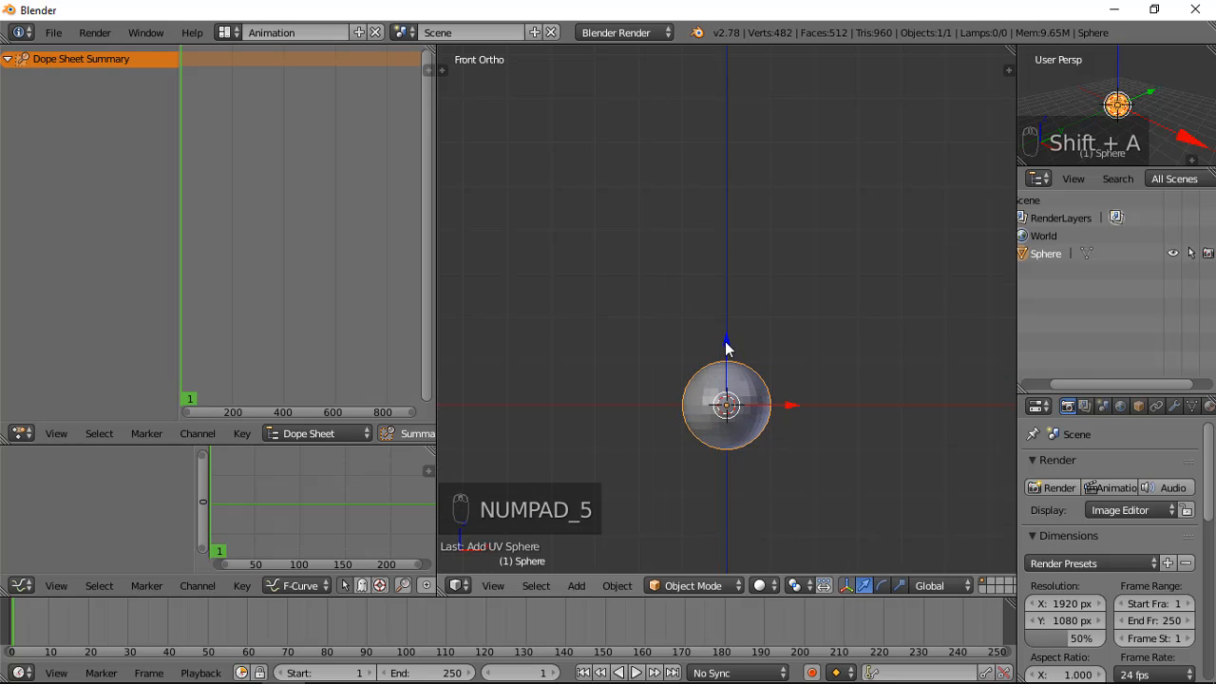
{"action": "left_click_drag", "start_coordinate": [725, 341], "coordinate": [717, 220]}
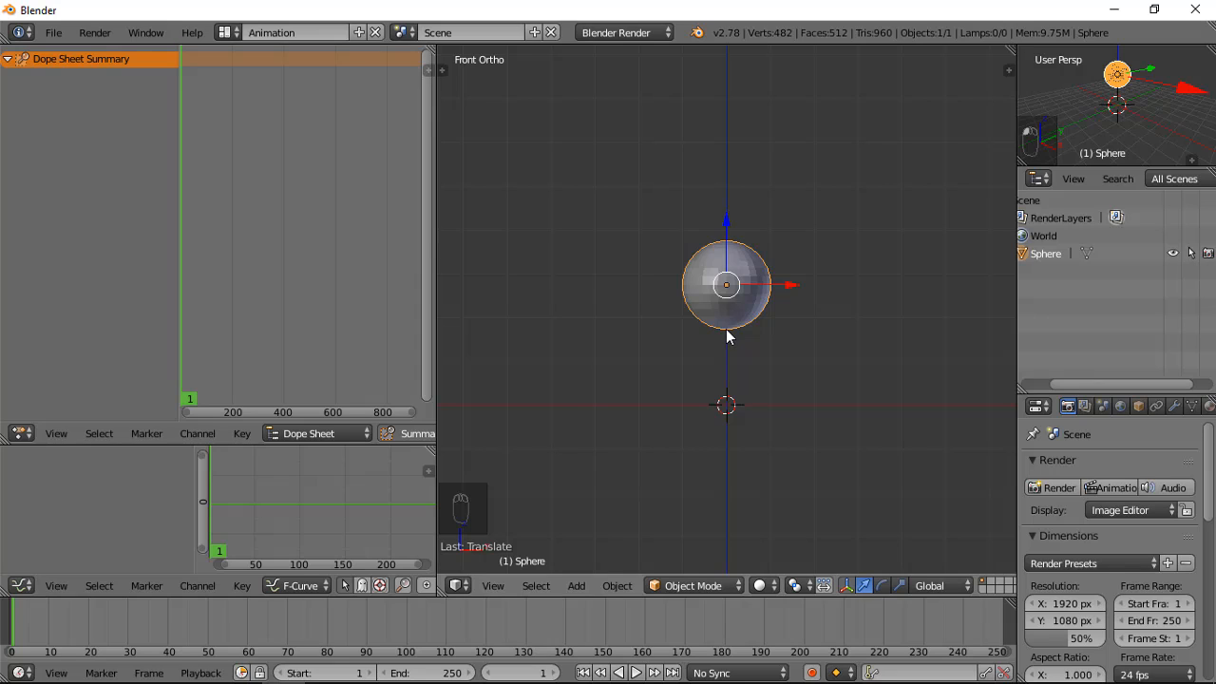
- In Edit Mode, move the whole sphere mesh up along Z until the origin sits at its base, and return to Object Mode
{"action": "key", "text": "Tab"}
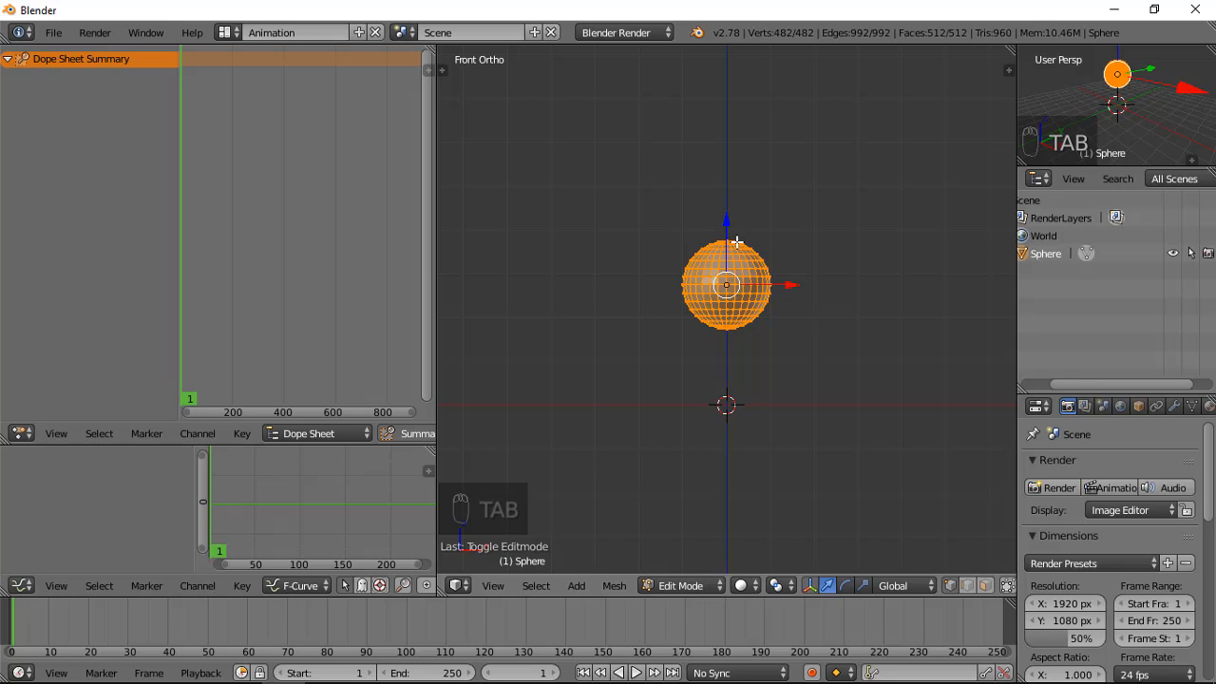
{"action": "left_click_drag", "start_coordinate": [727, 225], "coordinate": [732, 183]}
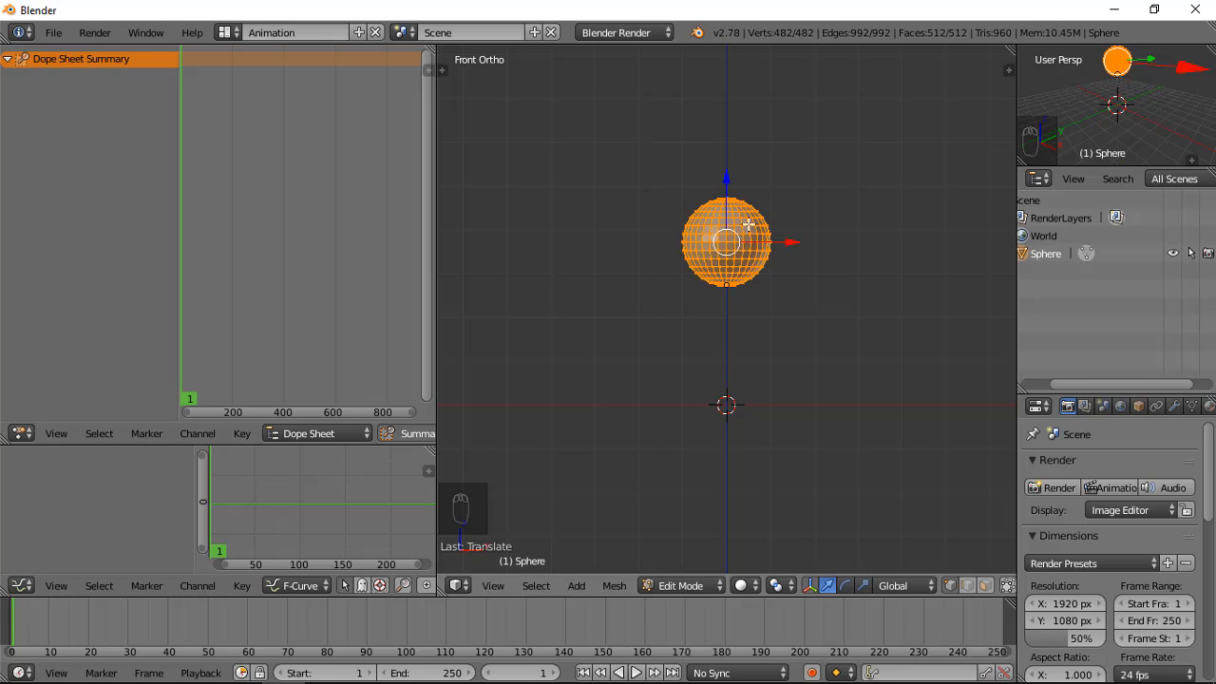
{"action": "left_click", "coordinate": [678, 586]}
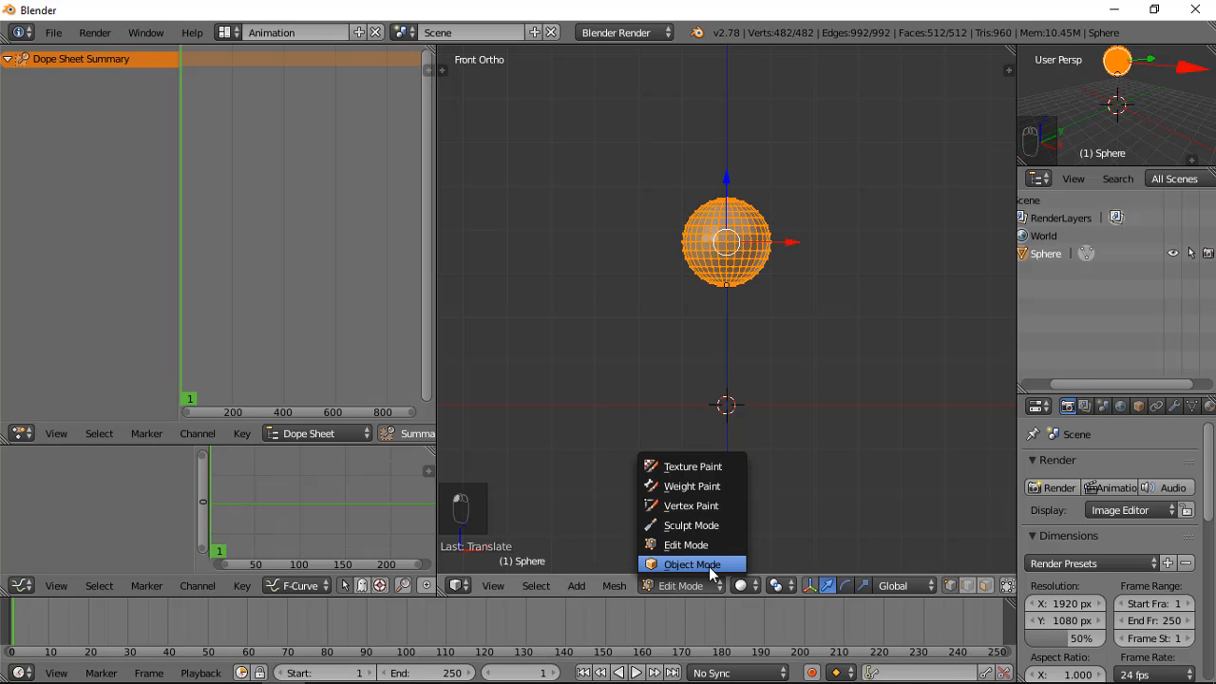
{"action": "left_click", "coordinate": [709, 567]}
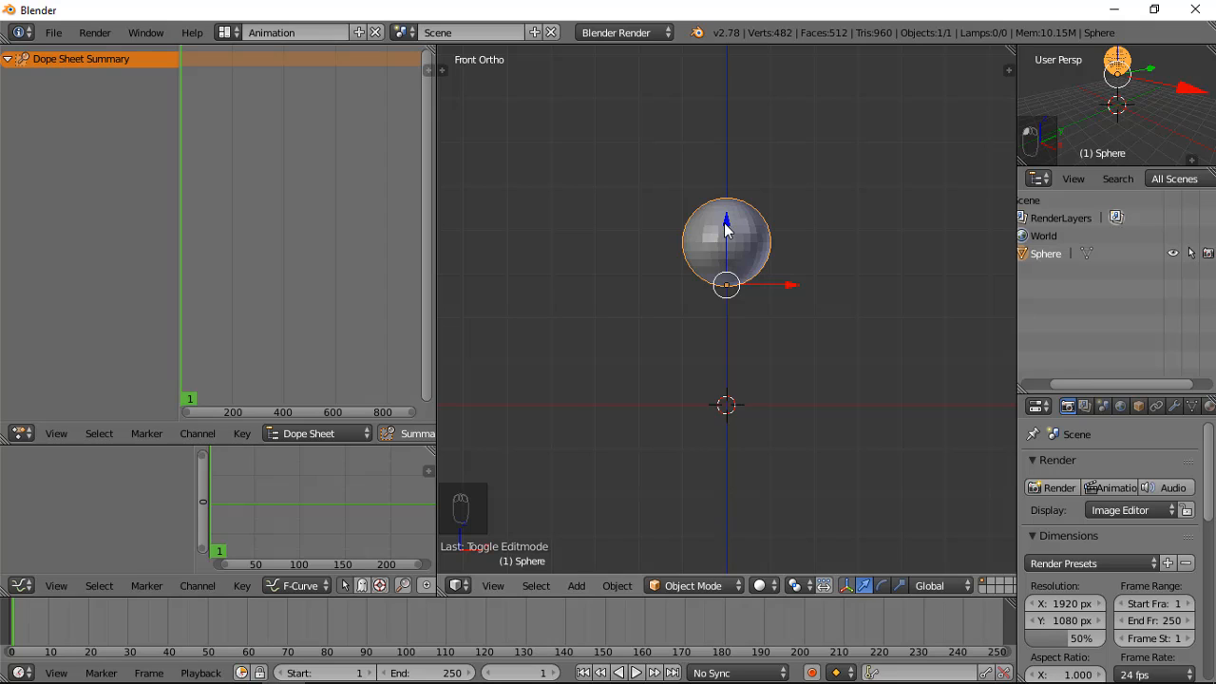
- Move the sphere about 2 units further up along the Z axis as the ball's high starting position
{"action": "key", "text": "g"}
{"action": "key", "text": "z"}
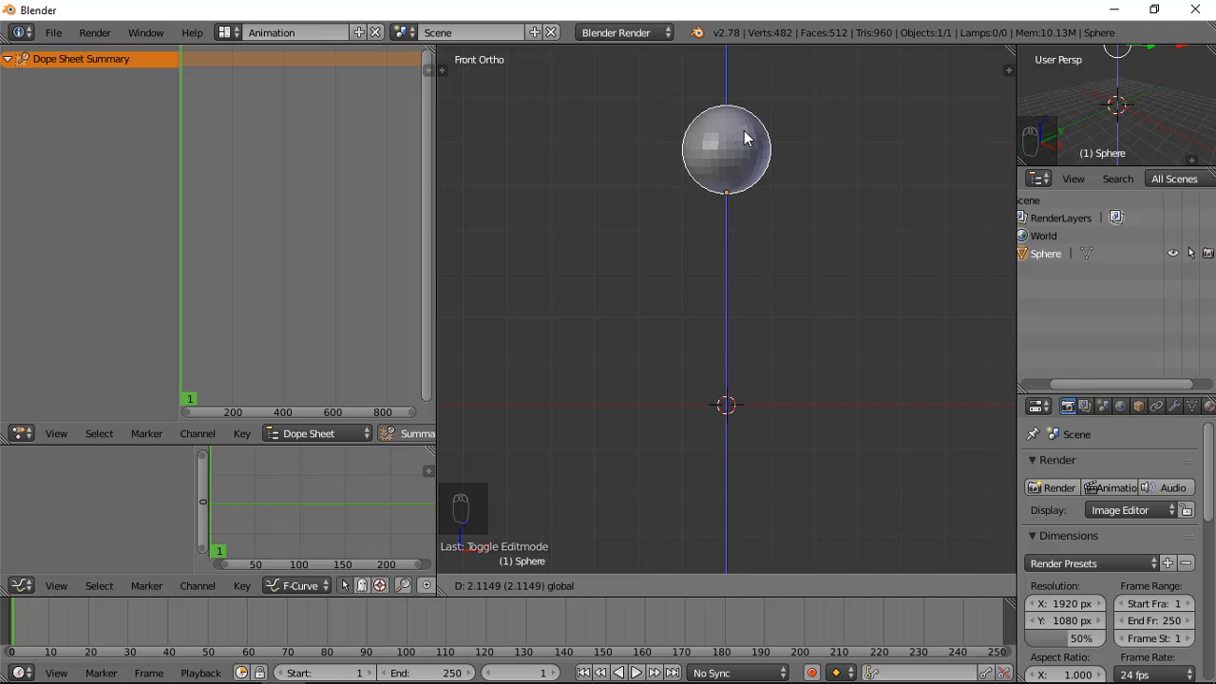
{"action": "left_click", "coordinate": [744, 125]}
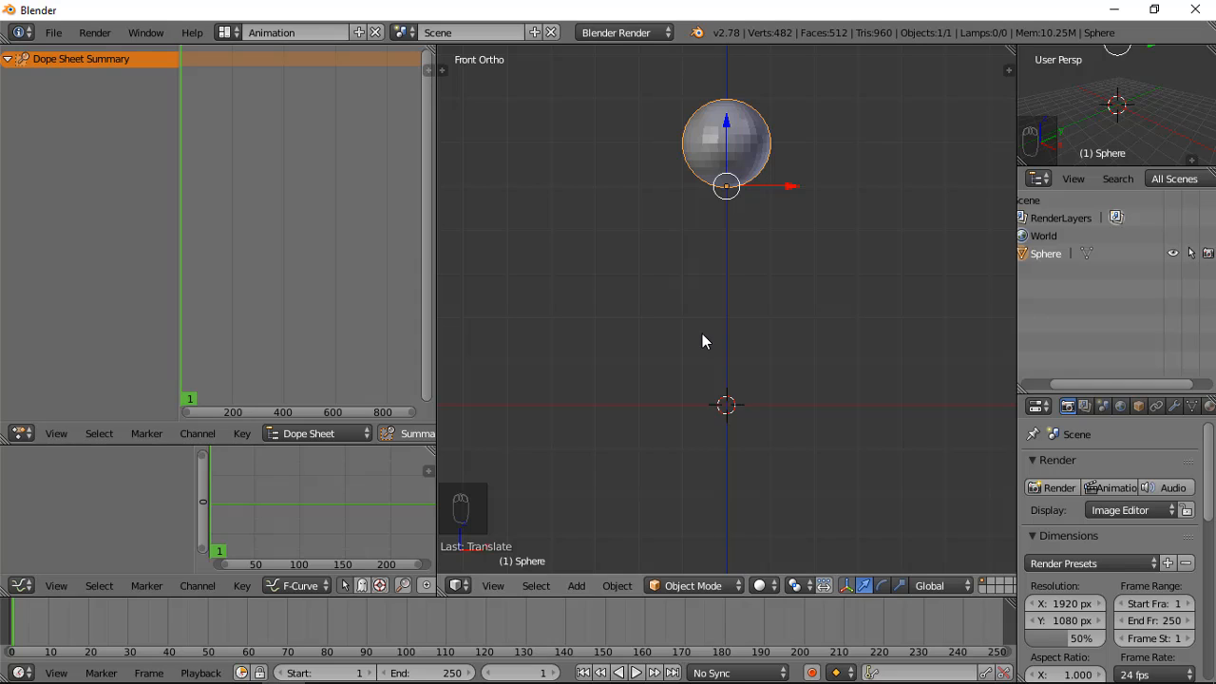
{"action": "key", "text": "alt+a"}
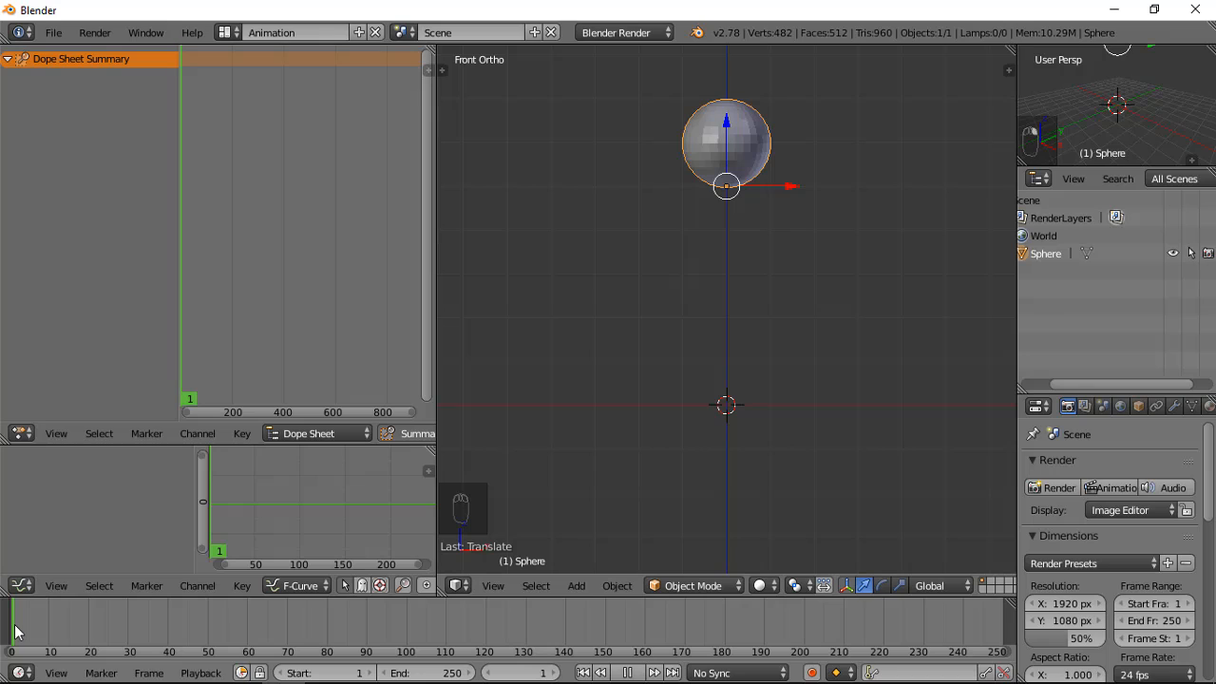
{"action": "key", "text": "alt+a"}
{"action": "key", "text": "alt+a"}
{"action": "key", "text": "alt+a"}
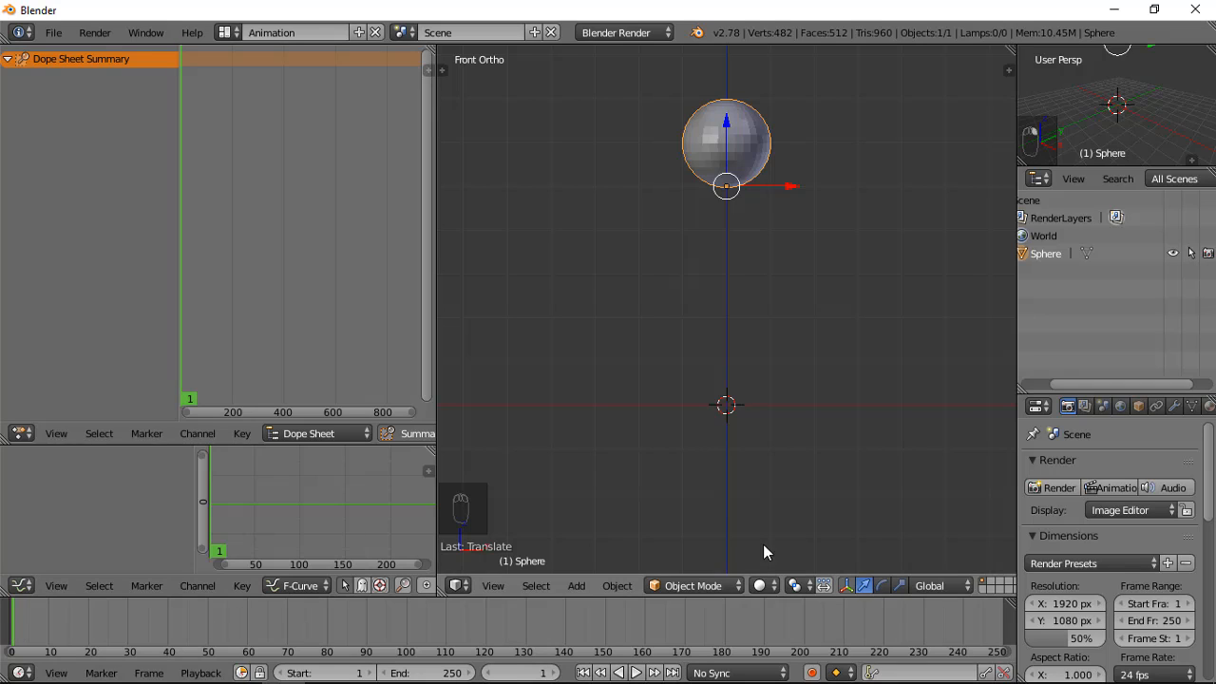
- Set the active keying set to LocRotScale and insert a keyframe for the sphere at frame 1
{"action": "left_click", "coordinate": [875, 673]}
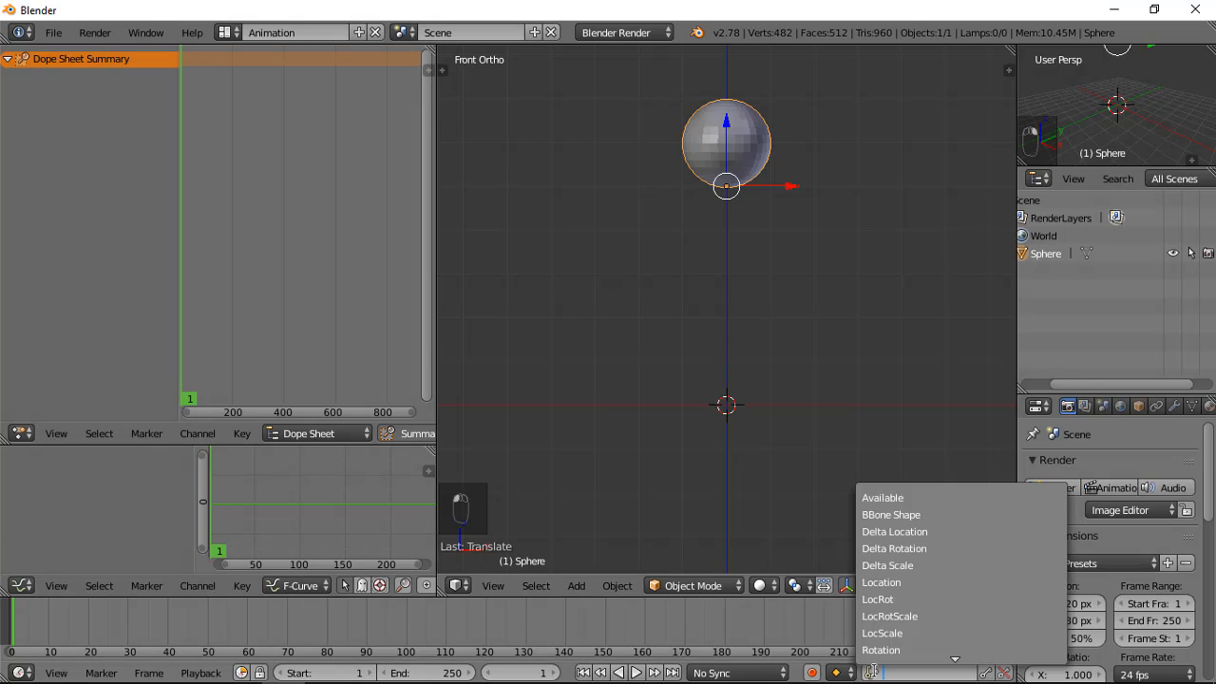
{"action": "left_click", "coordinate": [922, 617]}
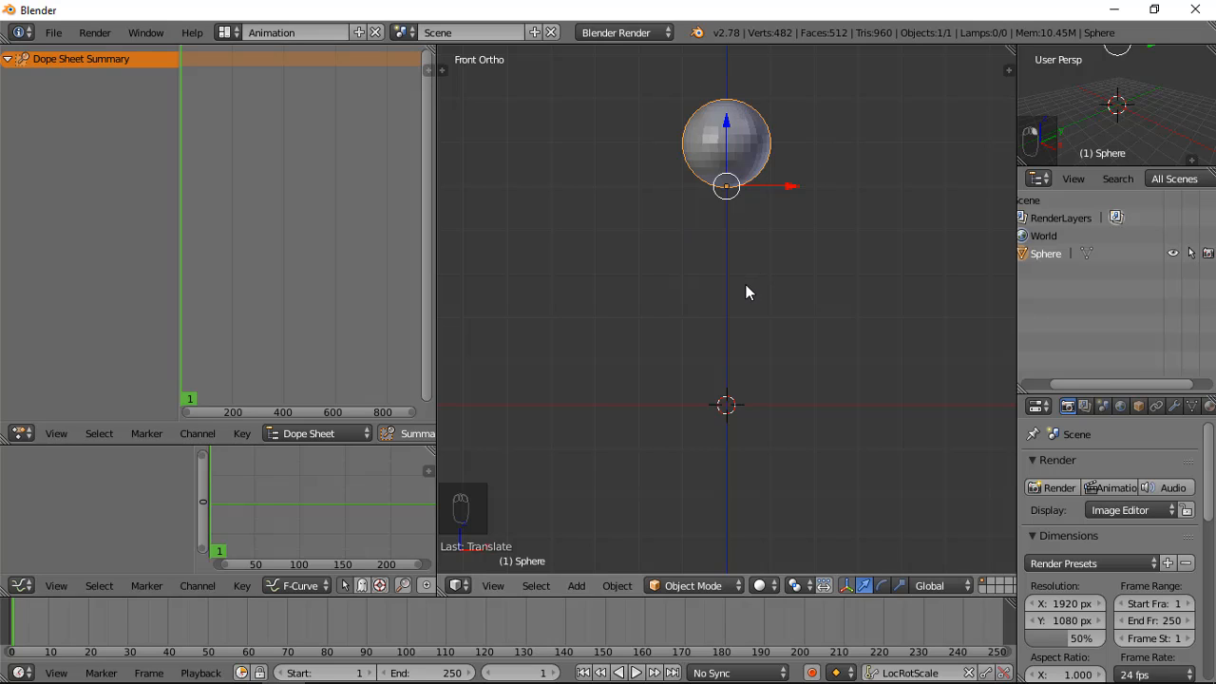
{"action": "key", "text": "i"}
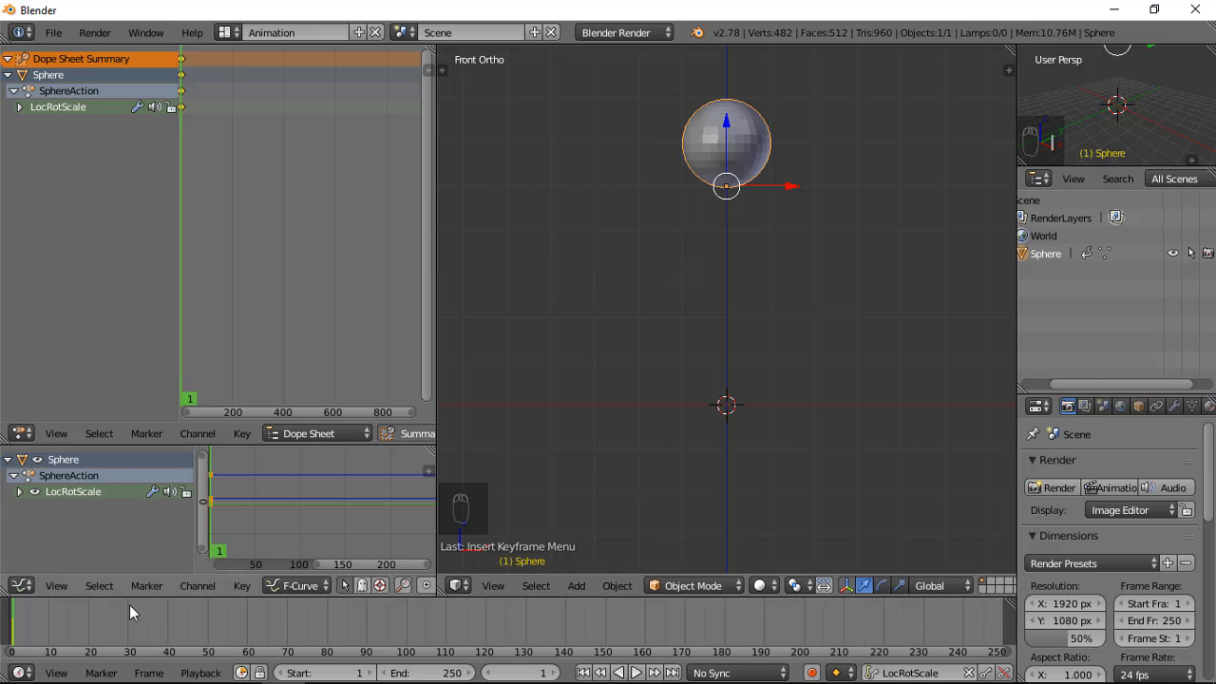
- At frame 10, lower the sphere along Z until its base touches the ground line and insert a LocRotScale keyframe
{"action": "left_click_drag", "start_coordinate": [105, 610], "coordinate": [50, 644]}
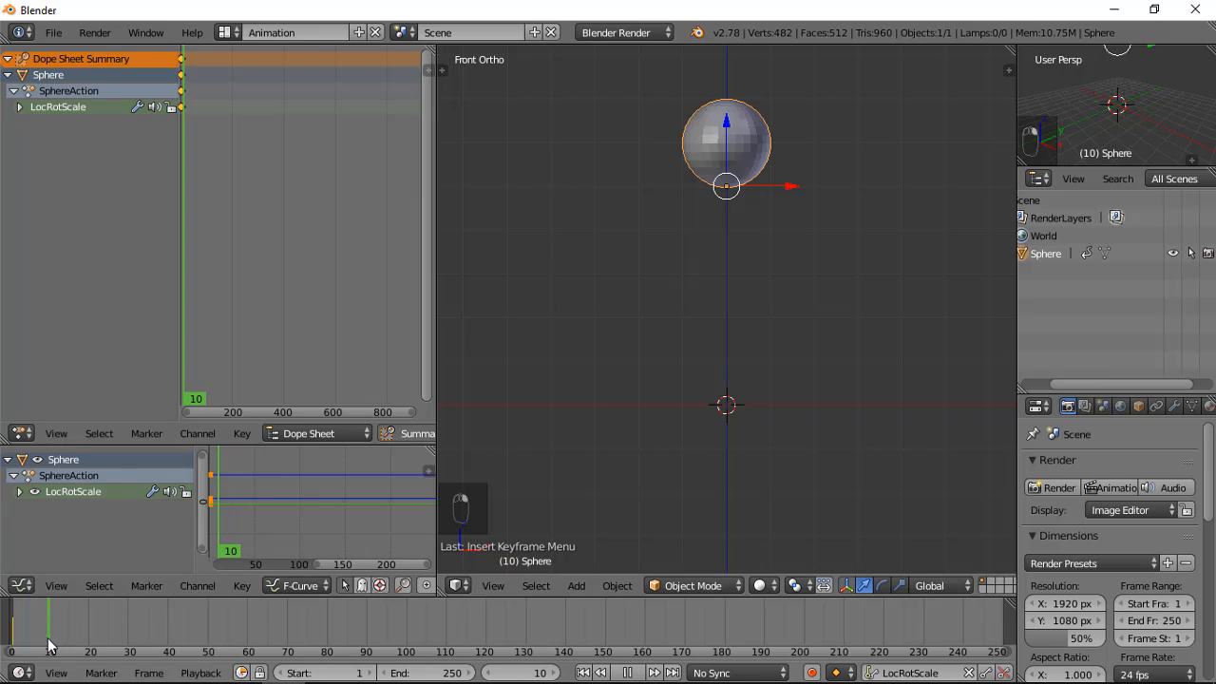
{"action": "scroll", "coordinate": [48, 639], "scroll_direction": "up", "scroll_amount": 1}
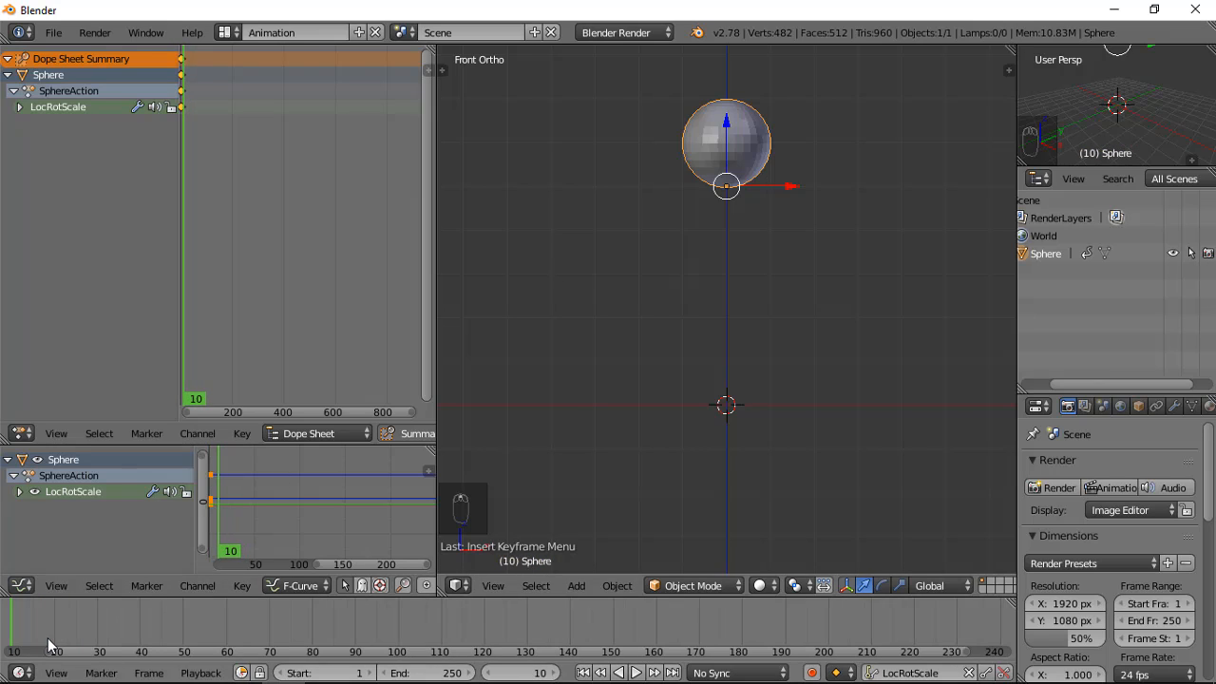
{"action": "middle_click_drag", "start_coordinate": [47, 639], "coordinate": [310, 639]}
{"action": "scroll", "coordinate": [311, 638], "scroll_direction": "up", "scroll_amount": 7}
{"action": "middle_click_drag", "start_coordinate": [226, 640], "coordinate": [475, 645]}
{"action": "scroll", "coordinate": [407, 646], "scroll_direction": "up", "scroll_amount": 4}
{"action": "middle_click_drag", "start_coordinate": [345, 649], "coordinate": [264, 612]}
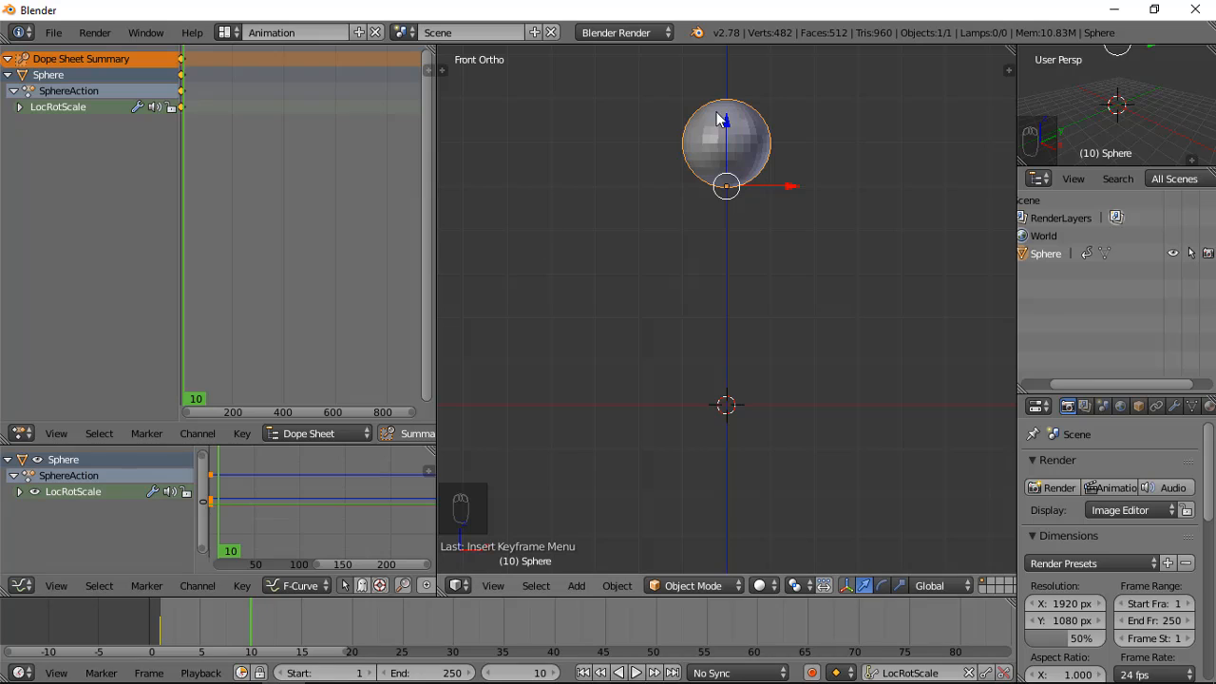
{"action": "left_click_drag", "start_coordinate": [725, 114], "coordinate": [719, 333]}
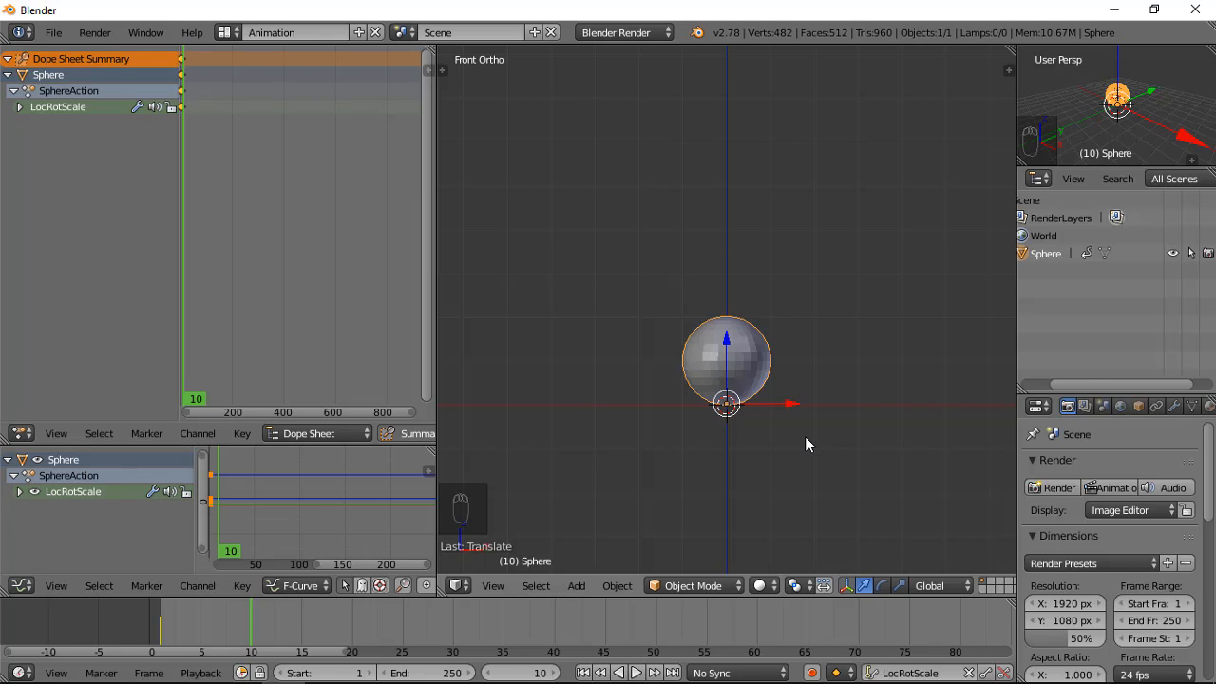
{"action": "key", "text": "i"}
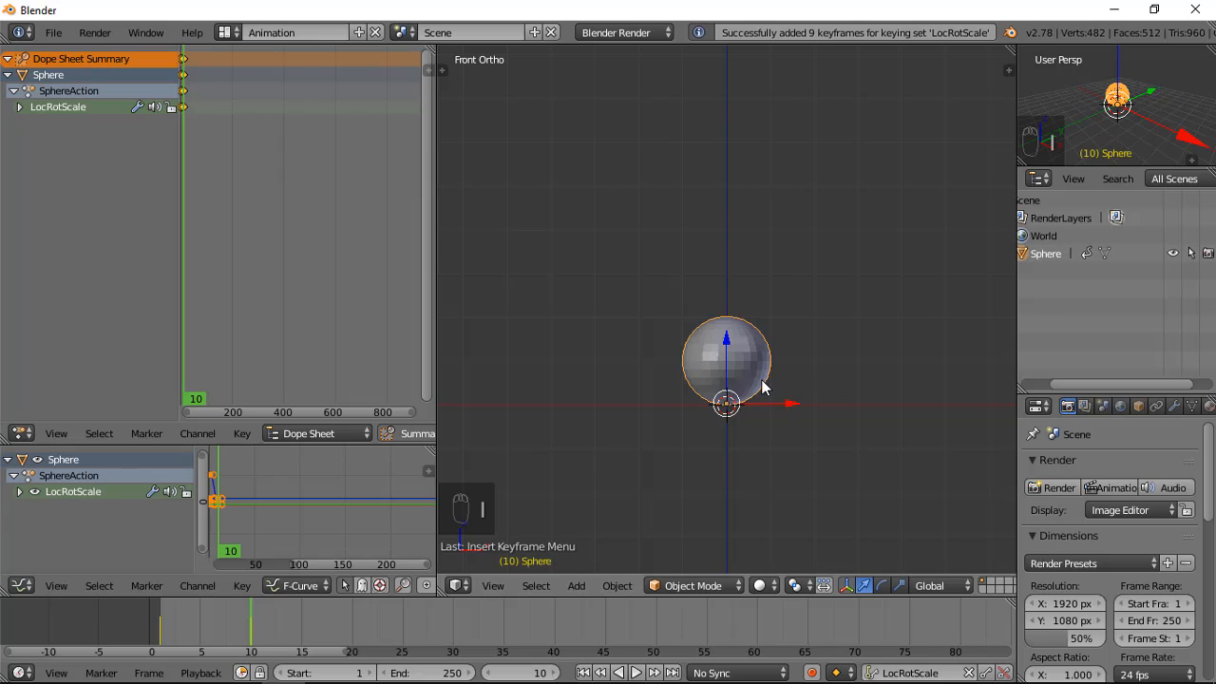
- At frame 20, raise the sphere about 3 units along the Z axis and insert a LocRotScale keyframe
{"action": "scroll", "coordinate": [716, 396], "scroll_direction": "up", "scroll_amount": 4}
{"action": "scroll", "coordinate": [716, 396], "scroll_direction": "down", "scroll_amount": 4}
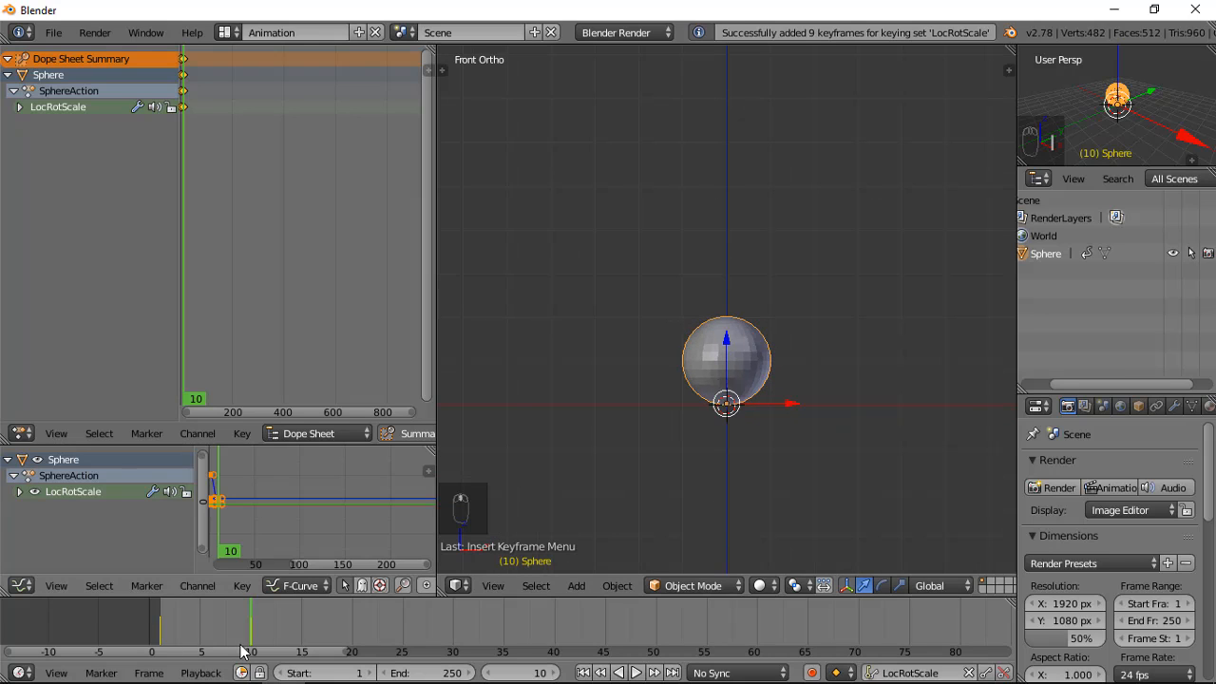
{"action": "left_click_drag", "start_coordinate": [241, 645], "coordinate": [350, 635]}
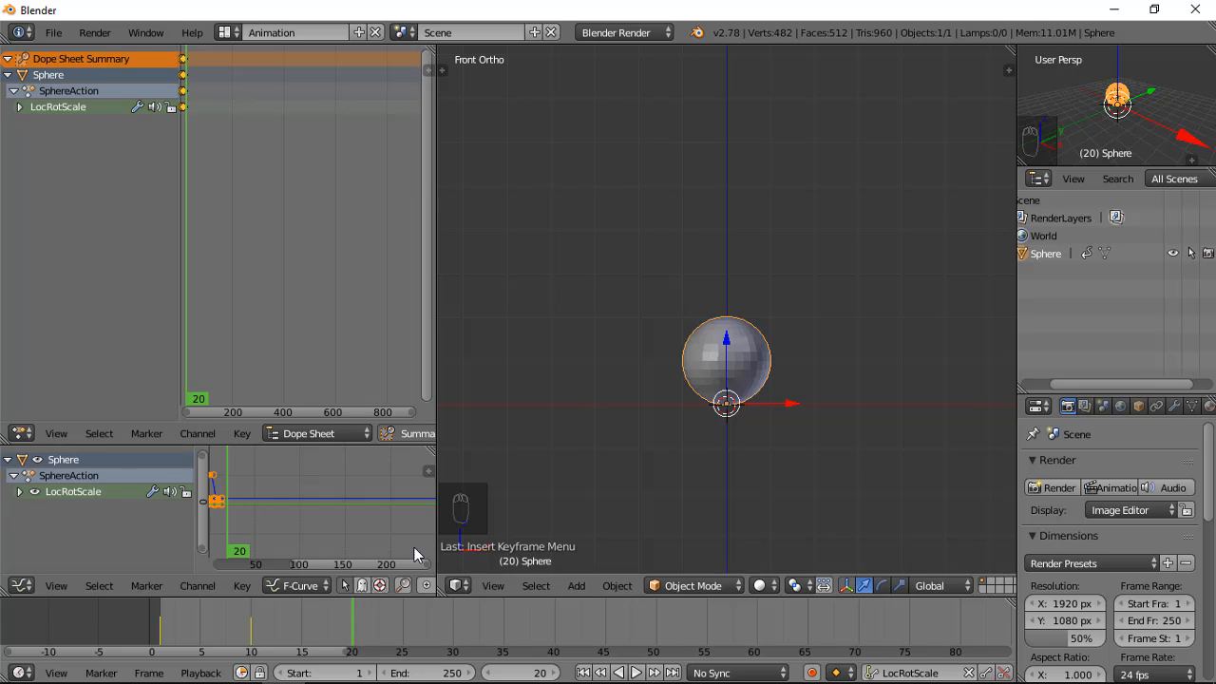
{"action": "key", "text": "g"}
{"action": "key", "text": "z"}
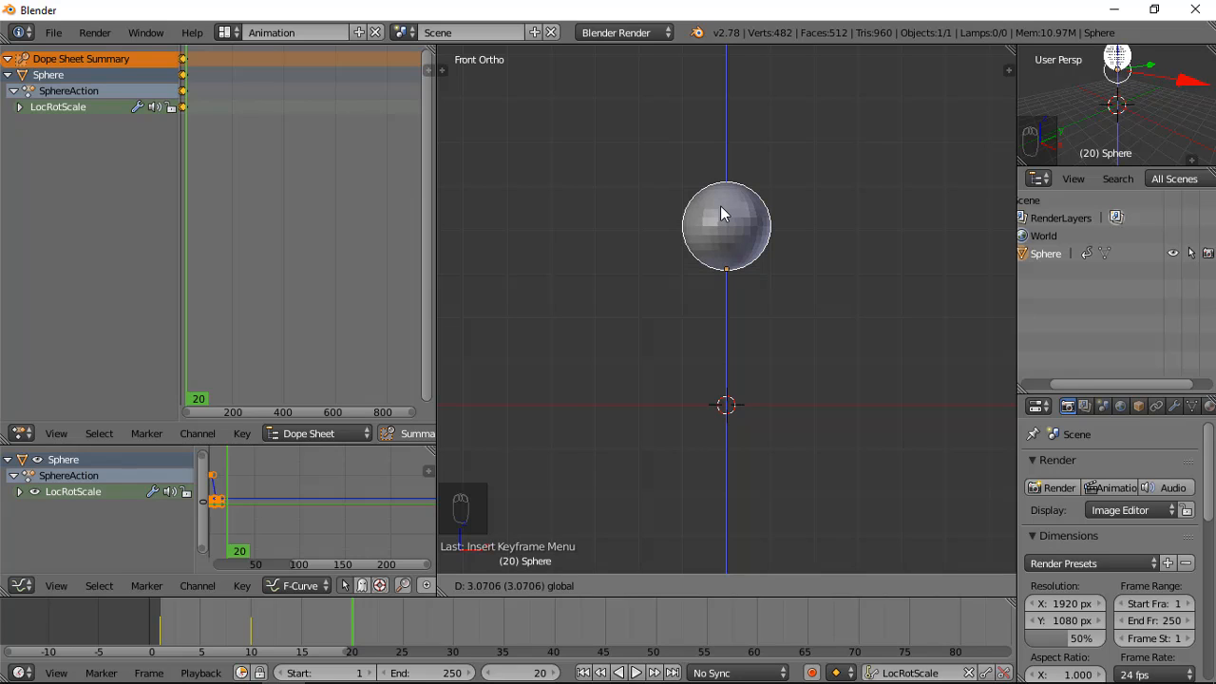
{"action": "left_click", "coordinate": [720, 205]}
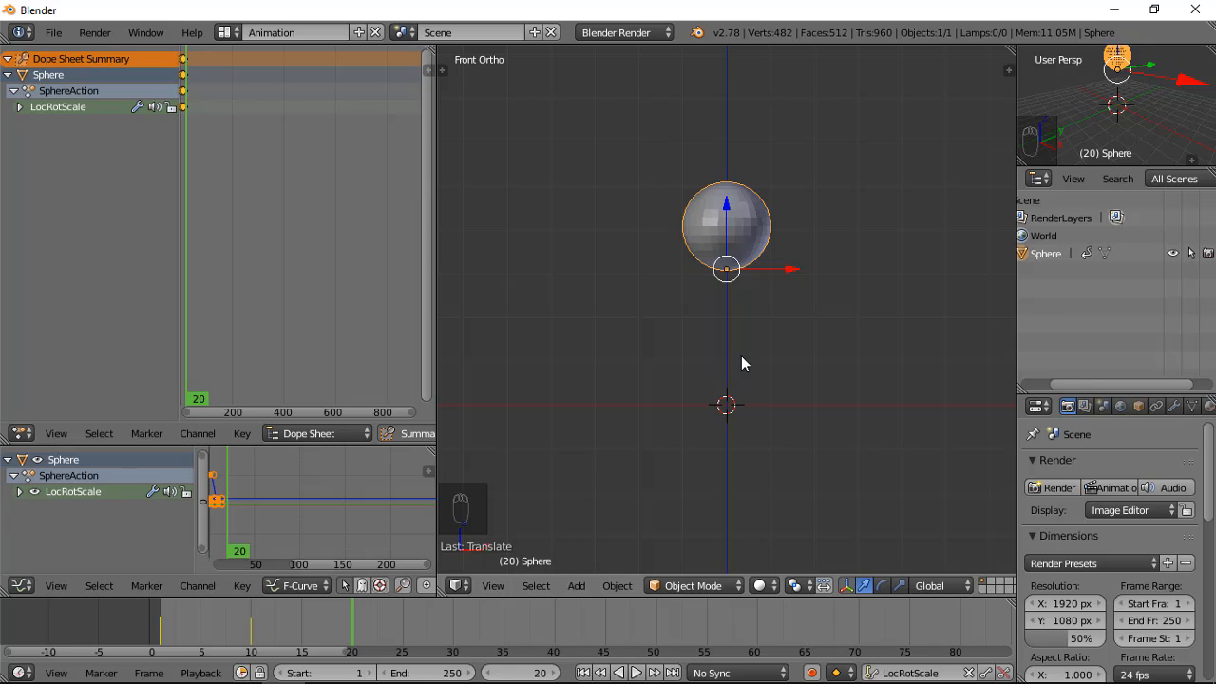
{"action": "key", "text": "i"}
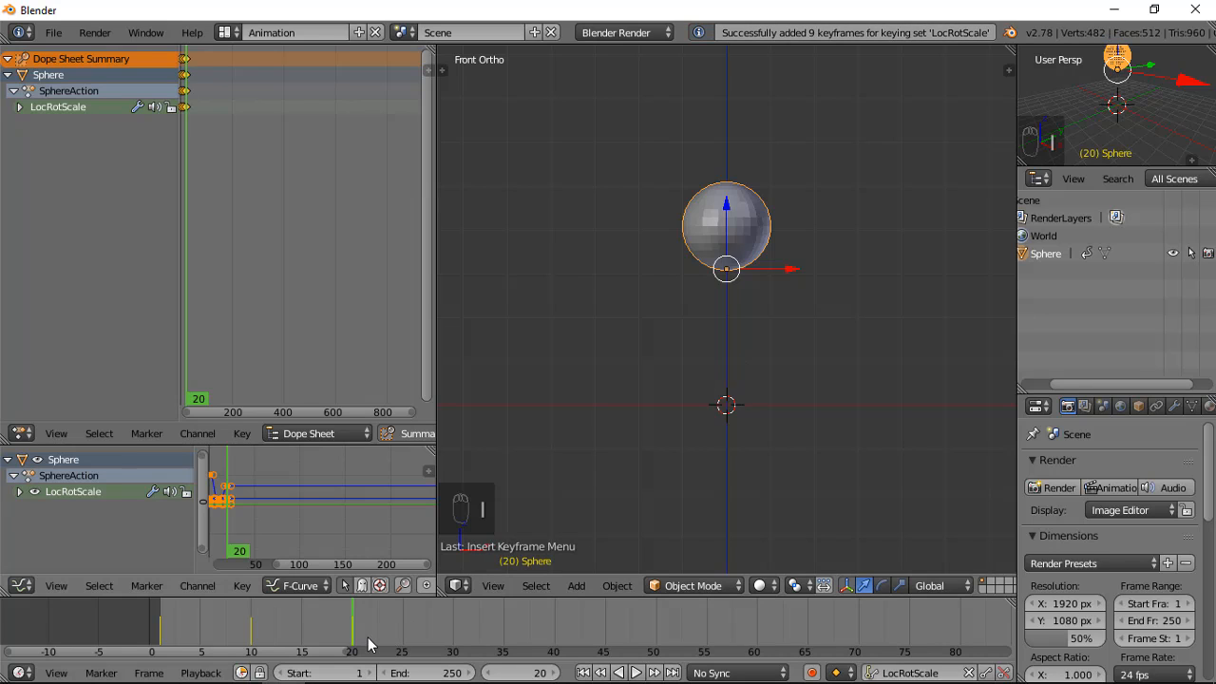
- At frame 30, lower the sphere along Z back to the ground line and insert a LocRotScale keyframe
{"action": "key", "text": "alt+a"}
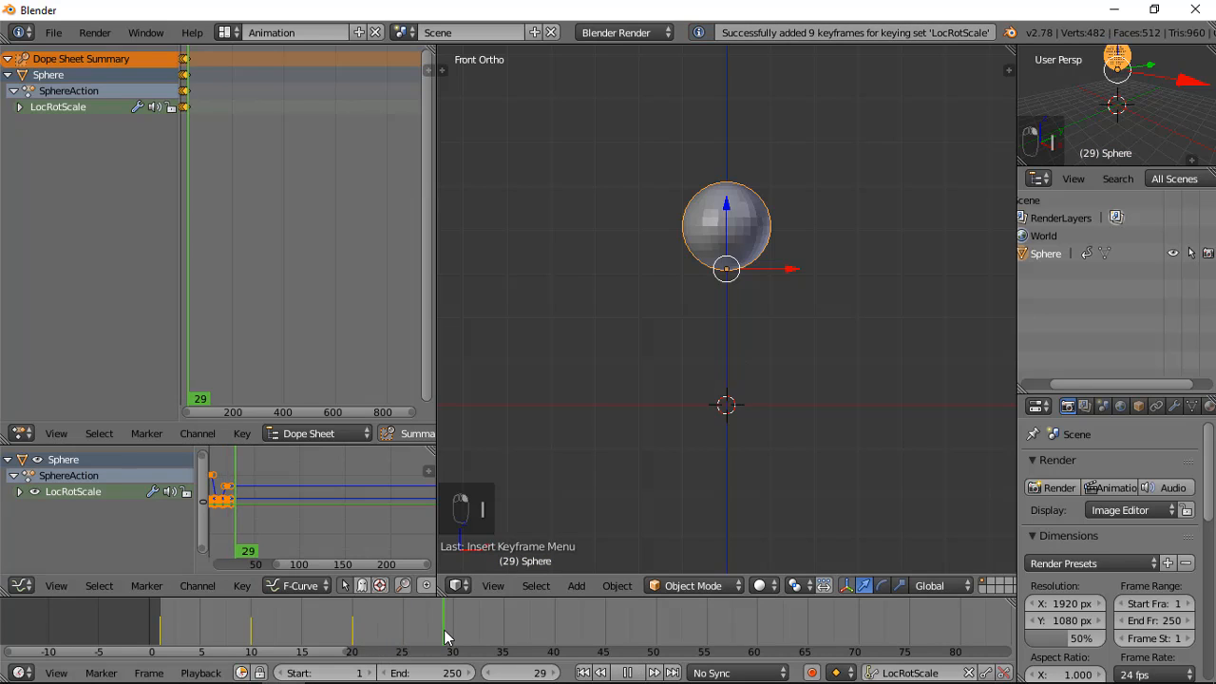
{"action": "key", "text": "alt+a"}
{"action": "key", "text": "g"}
{"action": "key", "text": "z"}
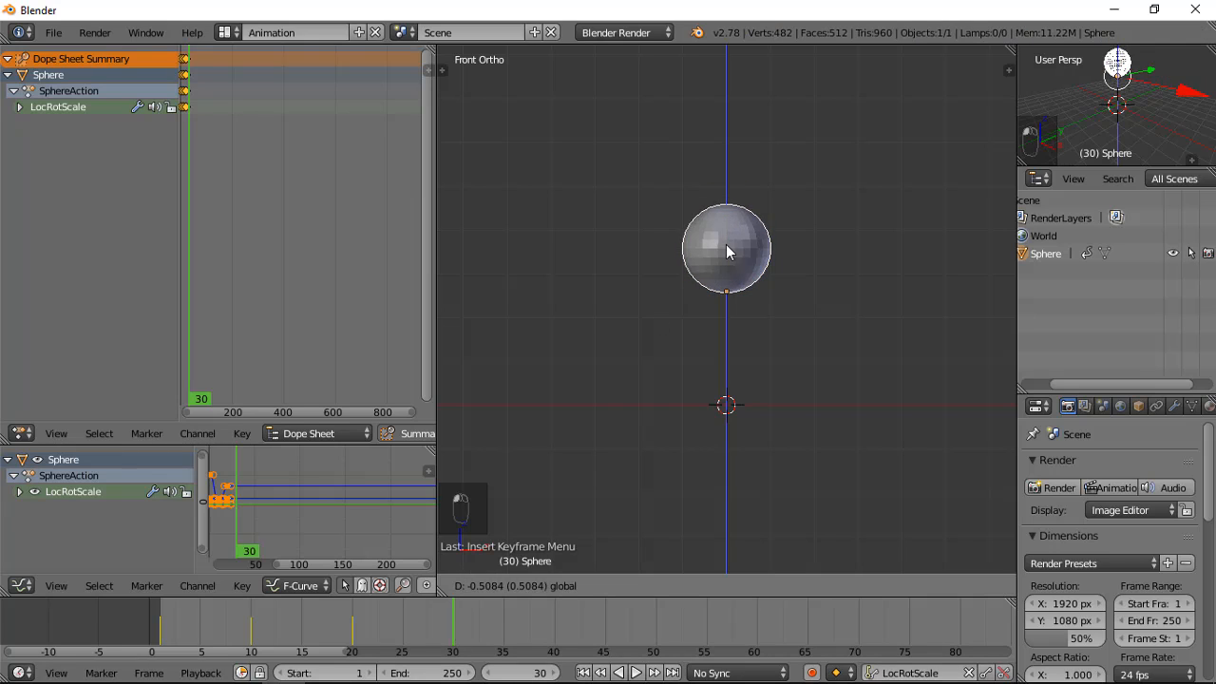
{"action": "left_click", "coordinate": [719, 339]}
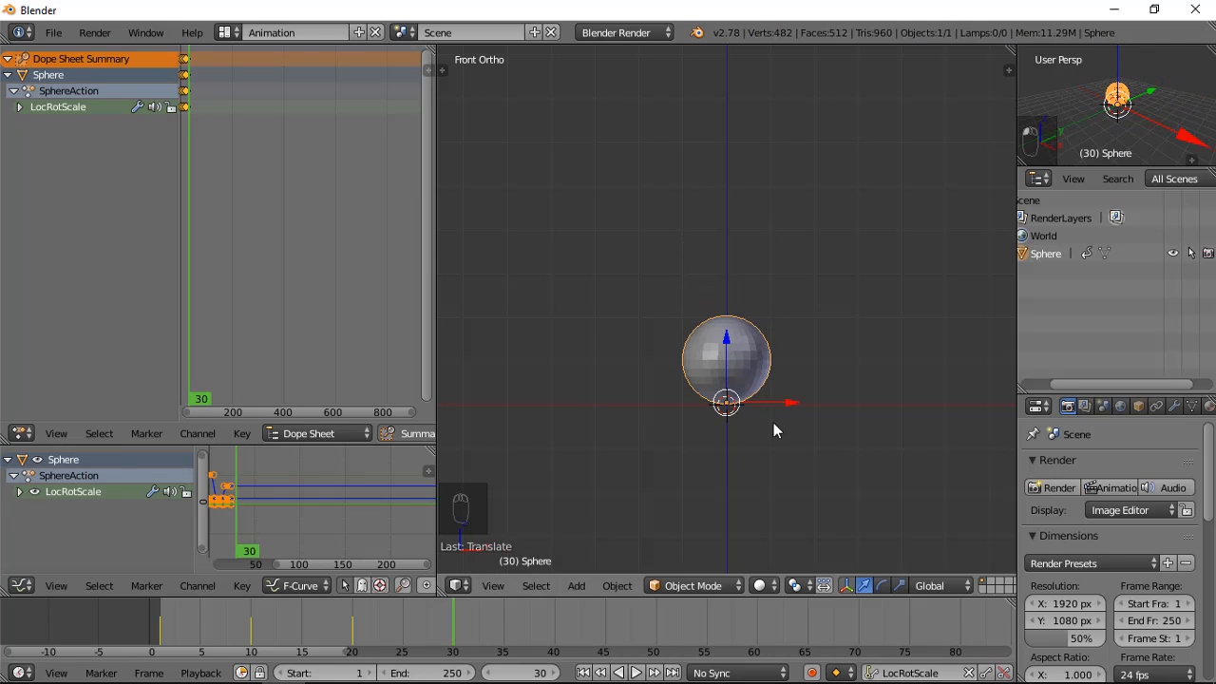
{"action": "key", "text": "i"}
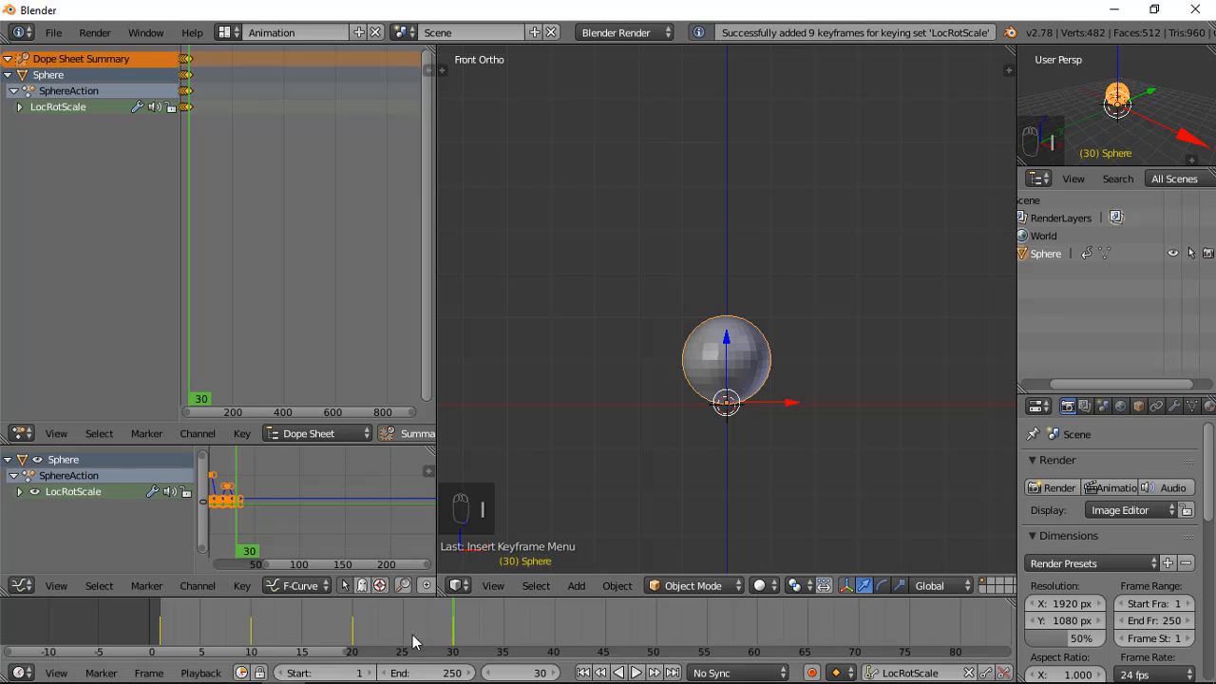
- At frame 40, raise the sphere about 1.4 units along the Z axis and insert a LocRotScale keyframe
{"action": "left_click_drag", "start_coordinate": [472, 631], "coordinate": [551, 630]}
{"action": "key", "text": "g"}
{"action": "key", "text": "z"}
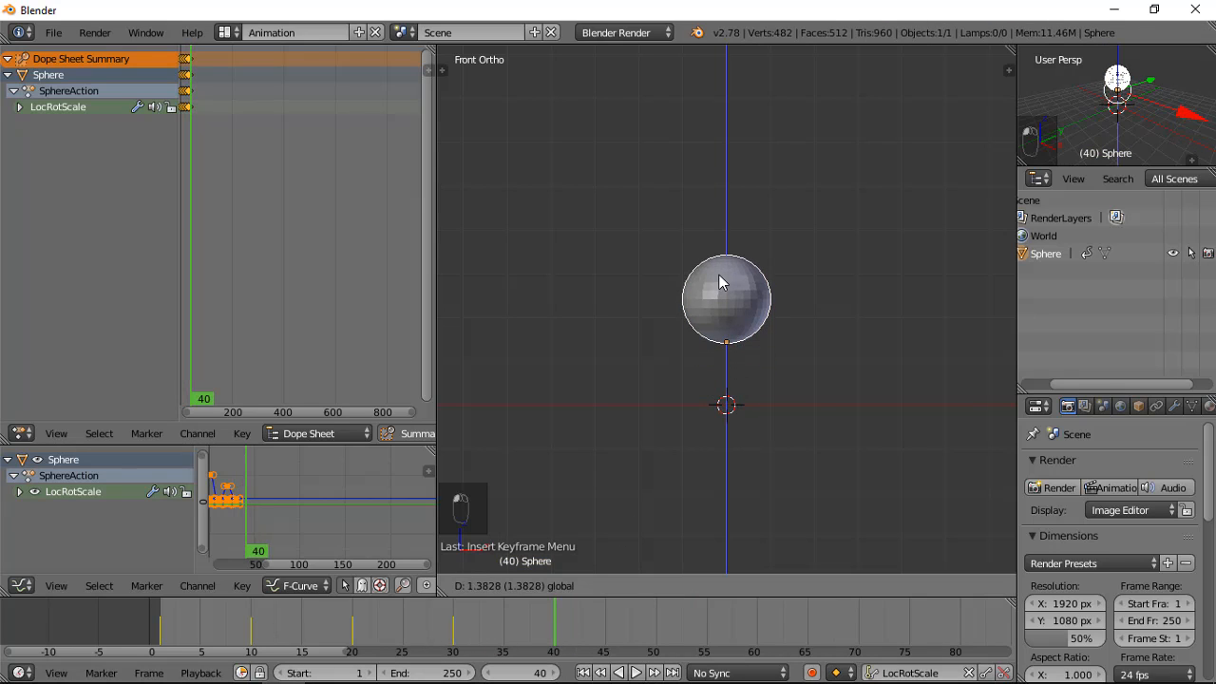
{"action": "left_click", "coordinate": [718, 274]}
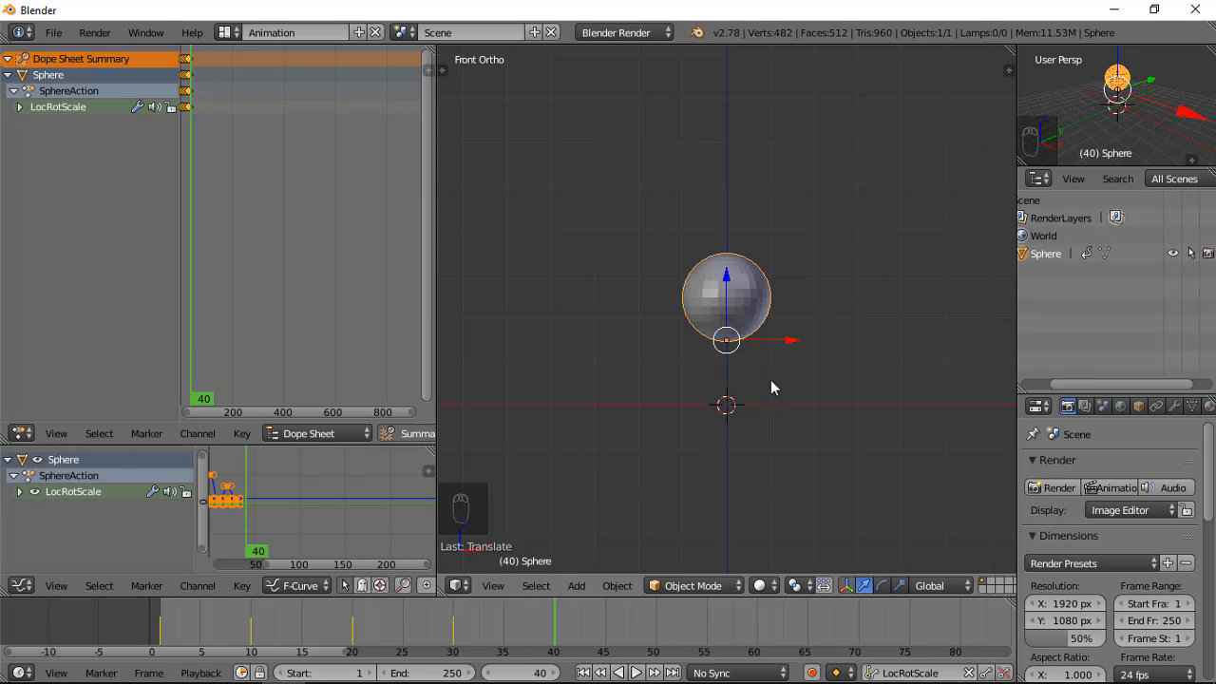
{"action": "key", "text": "i"}
- At frame 50, bring the sphere down along Z to the ground line and insert a LocRotScale keyframe
{"action": "left_click_drag", "start_coordinate": [589, 618], "coordinate": [658, 633]}
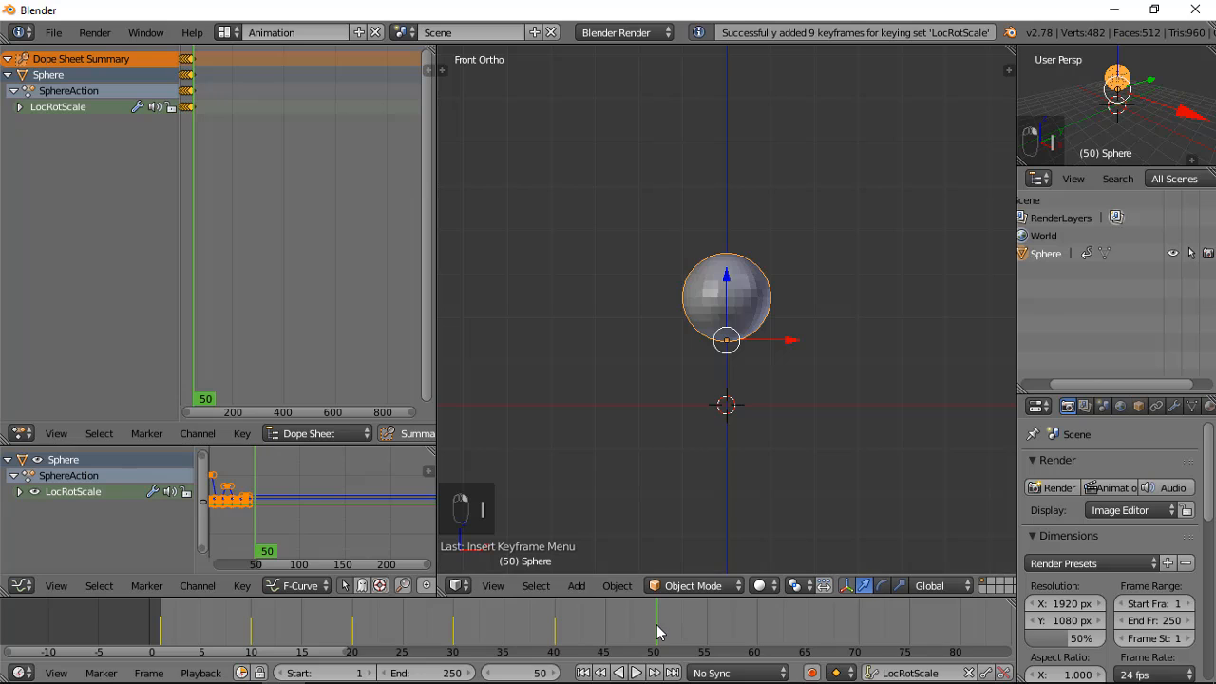
{"action": "key", "text": "g"}
{"action": "key", "text": "z"}
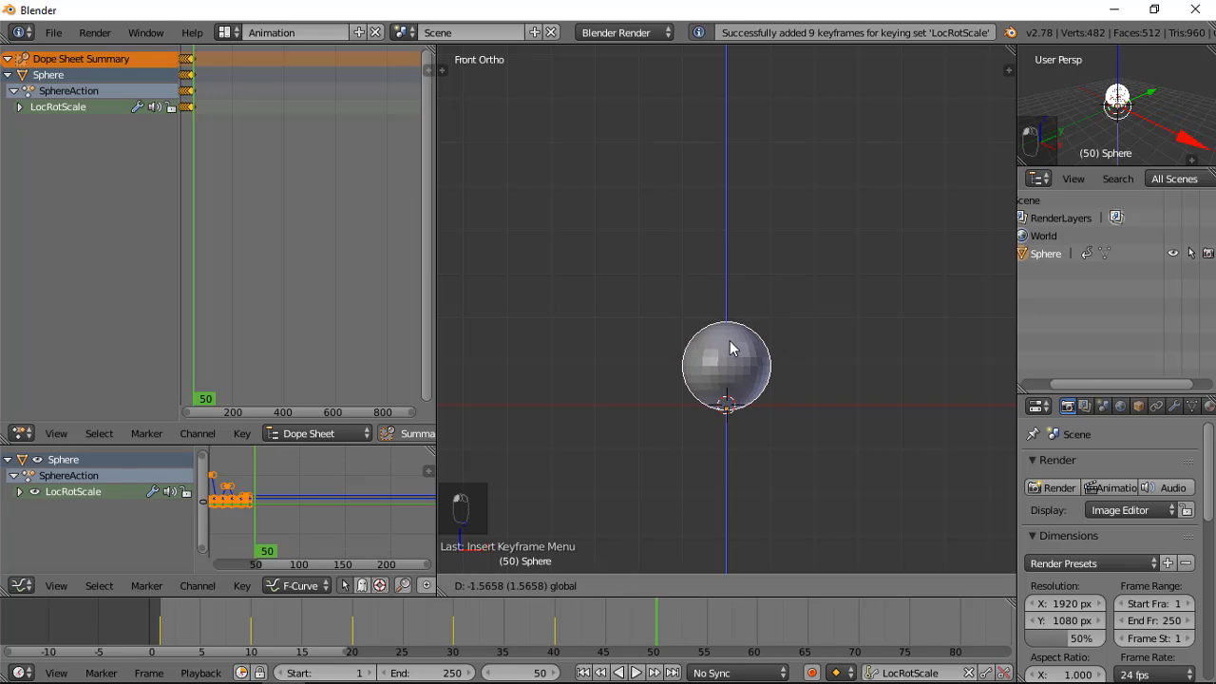
{"action": "left_click", "coordinate": [735, 335]}
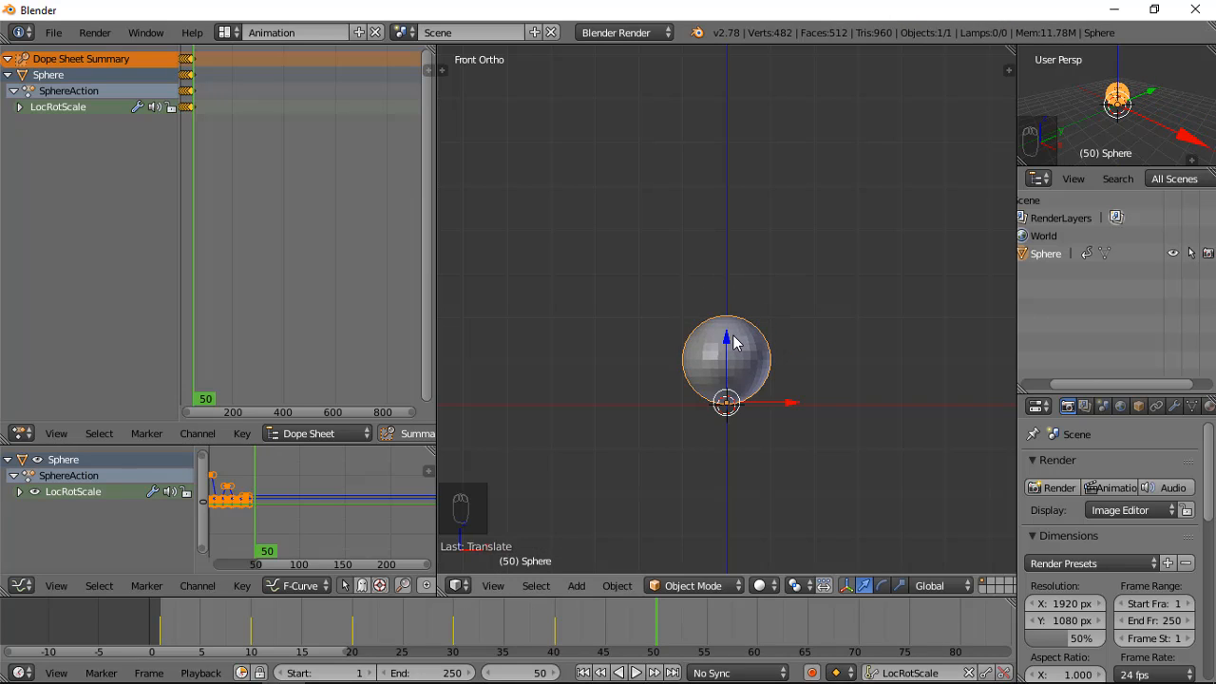
{"action": "key", "text": "i"}
- At frame 60, raise the sphere about 0.5 units along the Z axis and insert a LocRotScale keyframe
{"action": "left_click", "coordinate": [753, 634]}
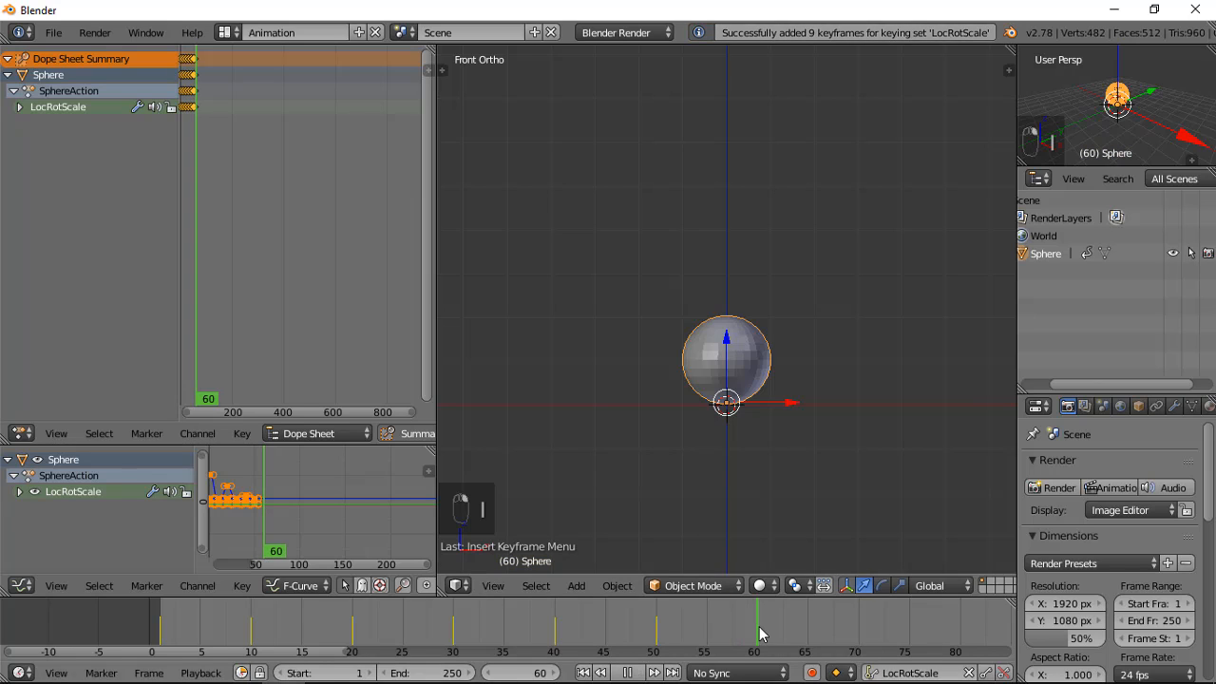
{"action": "key", "text": "g"}
{"action": "key", "text": "z"}
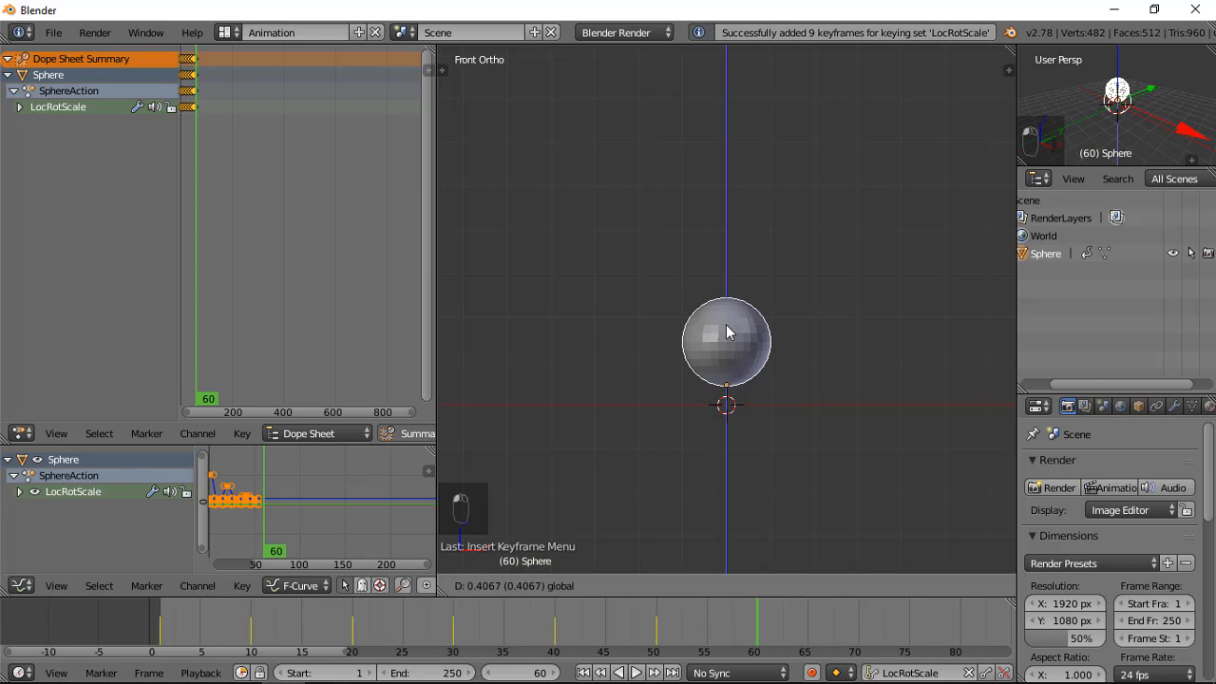
{"action": "left_click", "coordinate": [722, 335]}
{"action": "key", "text": "i"}
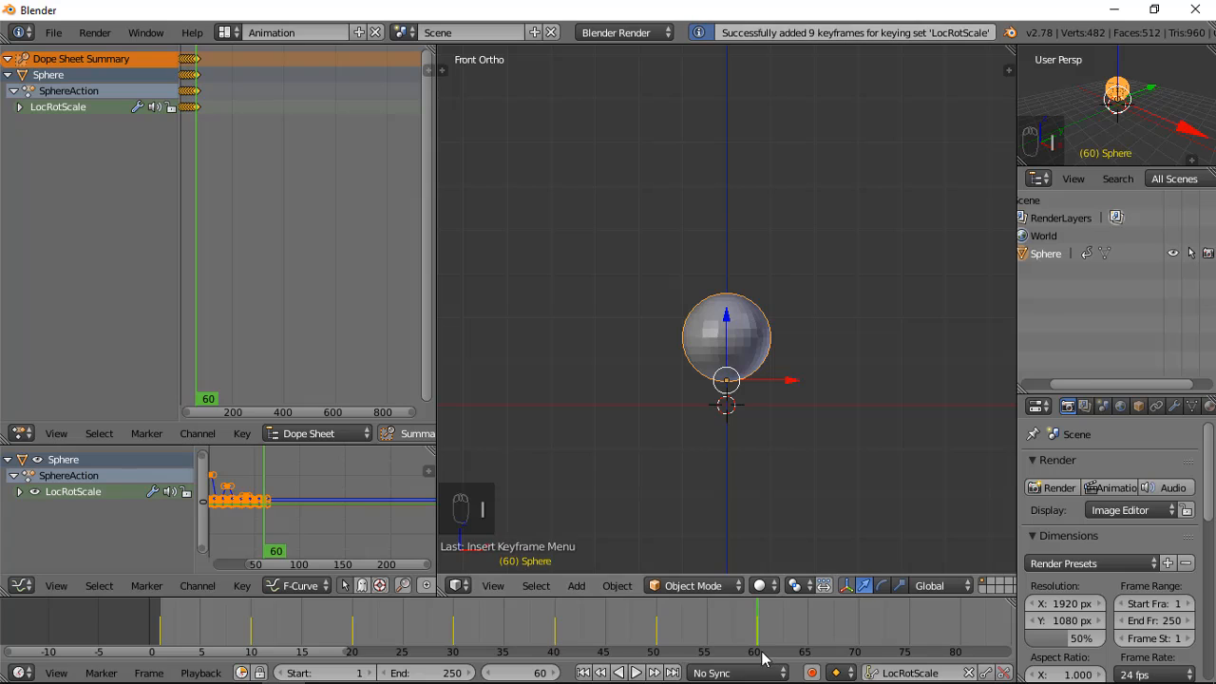
- At frame 70, lower the sphere along Z onto the ground line and insert a LocRotScale keyframe
{"action": "key", "text": "alt+a"}
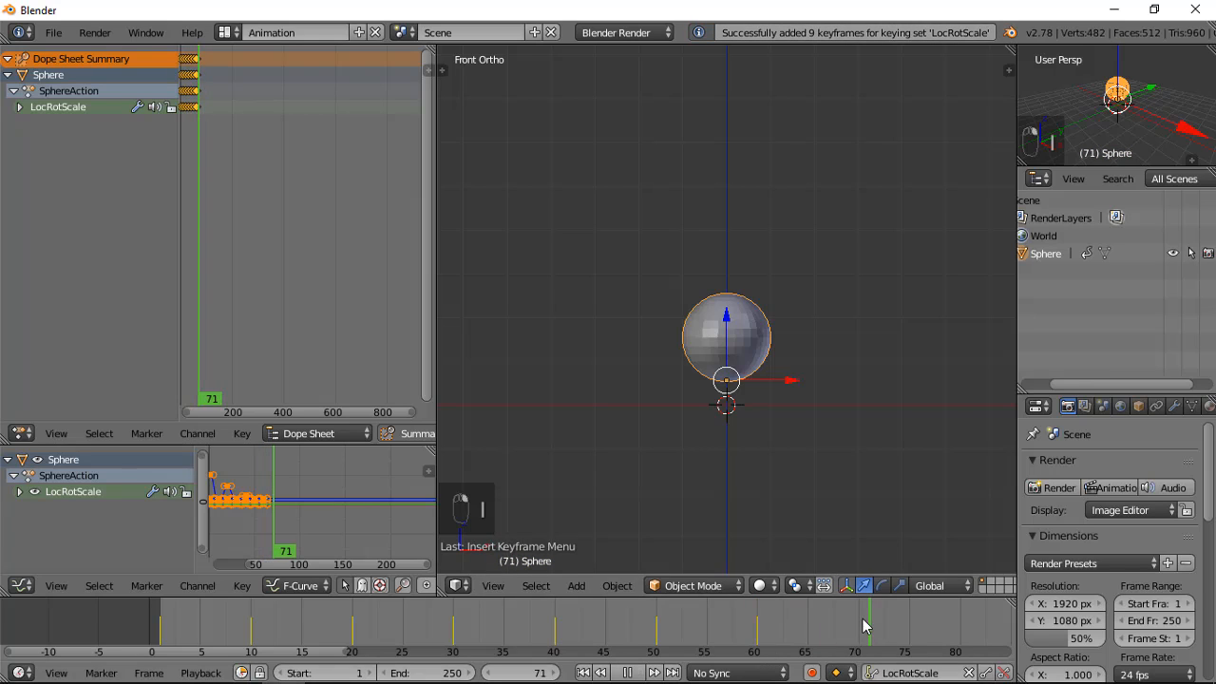
{"action": "key", "text": "alt+a"}
{"action": "key", "text": "a"}
{"action": "right_click_drag", "start_coordinate": [724, 324], "coordinate": [732, 347]}
{"action": "key", "text": "i"}
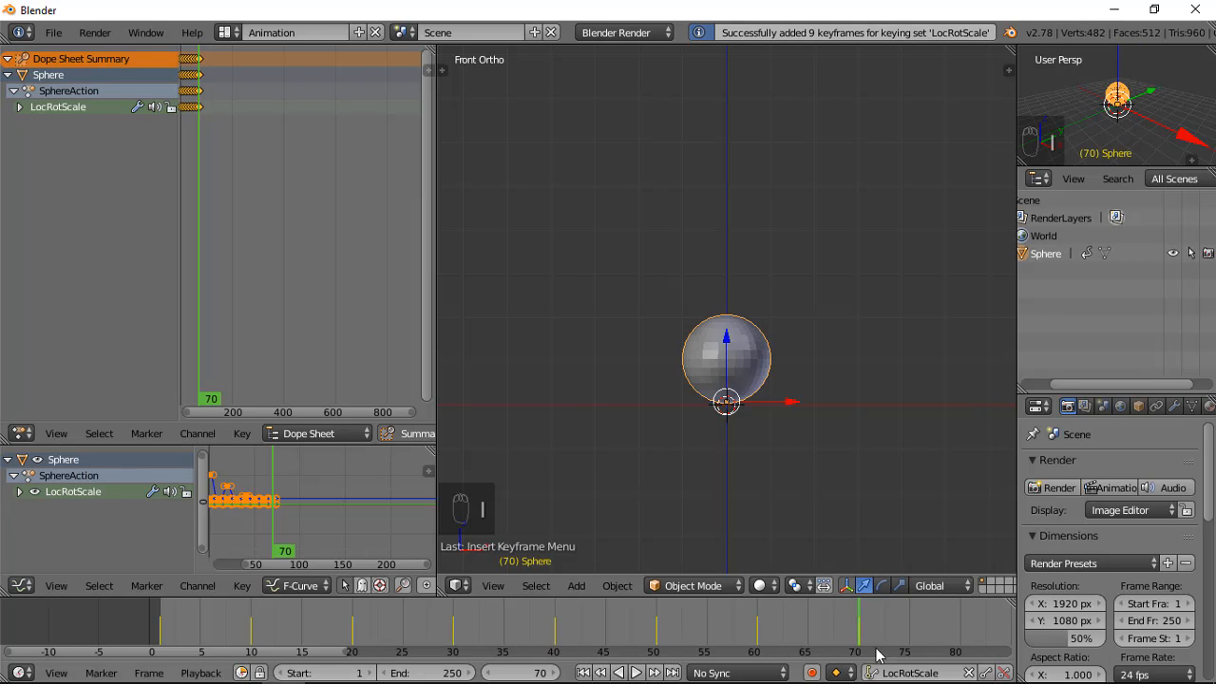
- At frame 80, lift the sphere very slightly along Z for the last small bounce and insert a LocRotScale keyframe
{"action": "middle_click_drag", "start_coordinate": [925, 631], "coordinate": [818, 639]}
{"action": "left_click", "coordinate": [863, 643]}
{"action": "left_click_drag", "start_coordinate": [863, 643], "coordinate": [852, 644]}
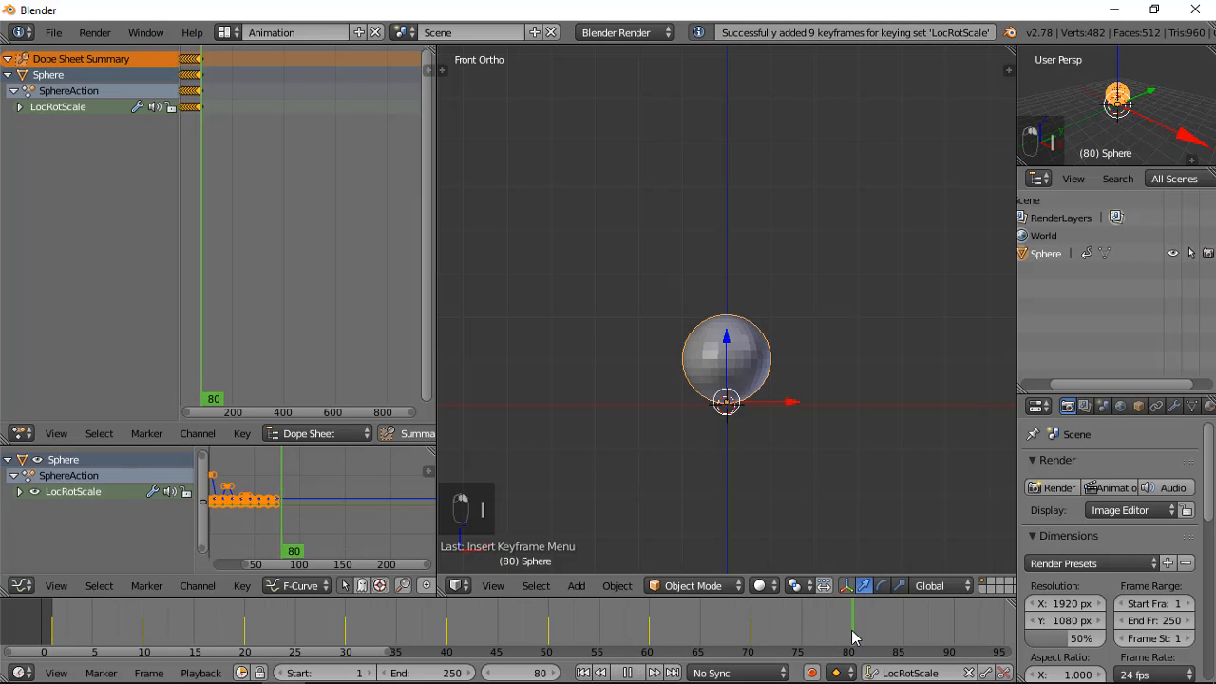
{"action": "left_click", "coordinate": [726, 334]}
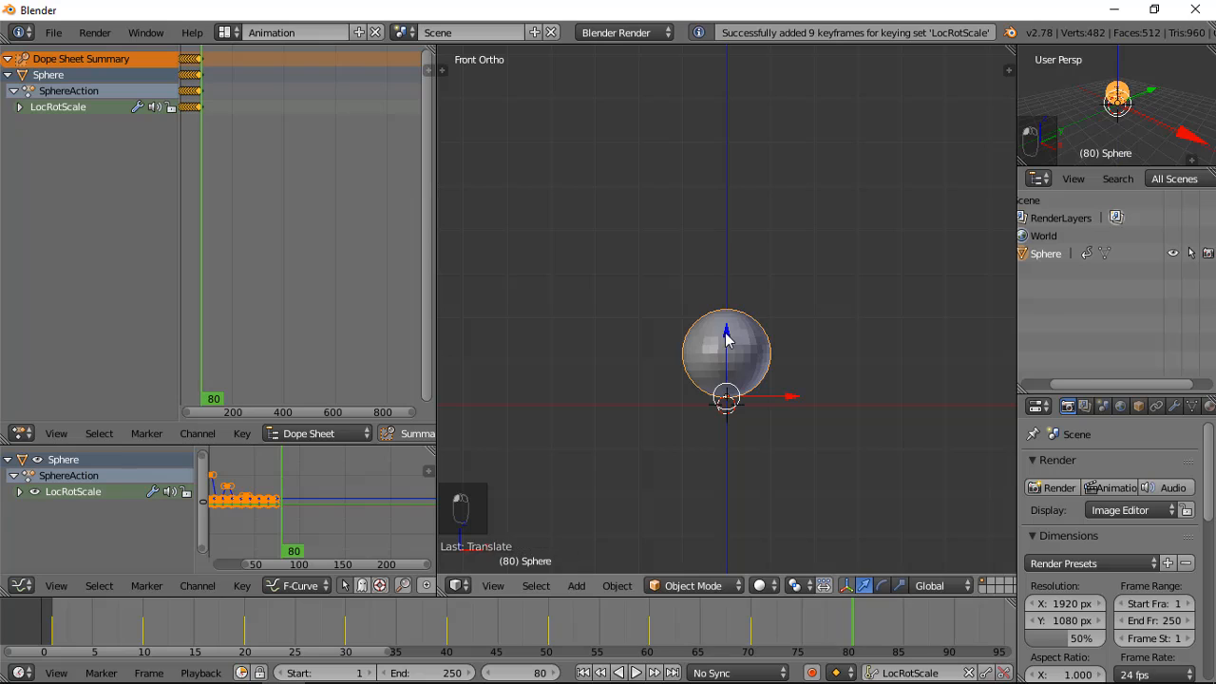
- At frame 90, settle the sphere's base on the ground line along Z and insert a LocRotScale keyframe
{"action": "left_click_drag", "start_coordinate": [878, 639], "coordinate": [954, 625]}
{"action": "key", "text": "g"}
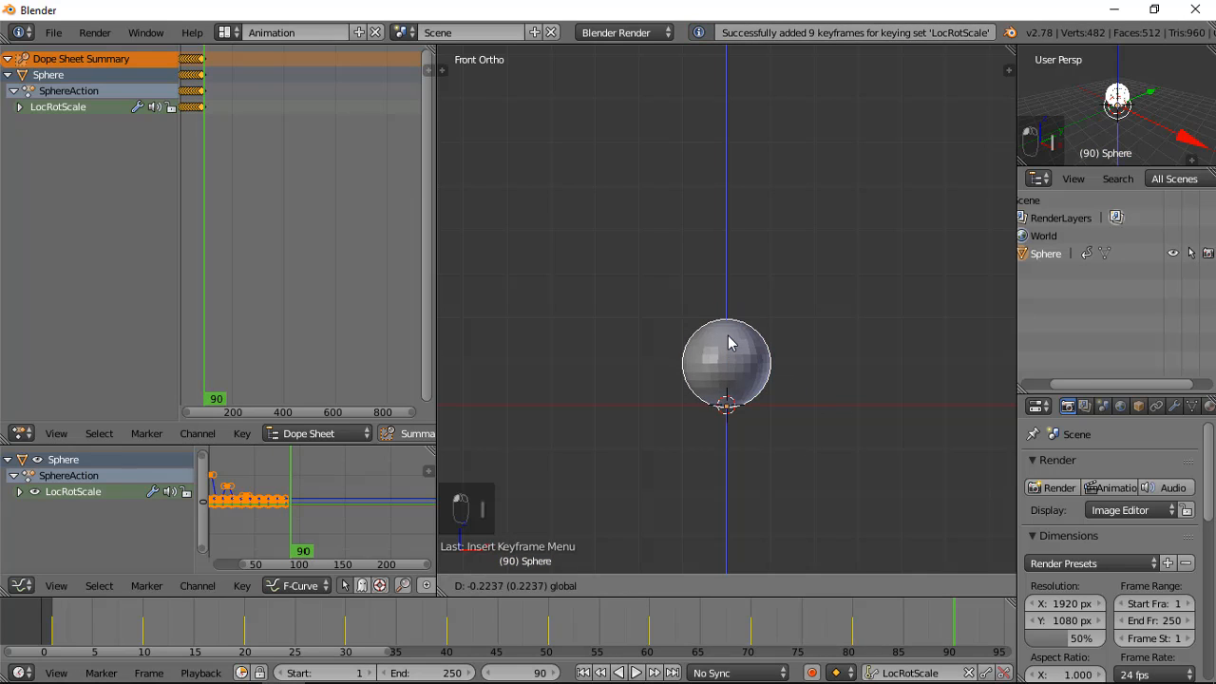
{"action": "left_click", "coordinate": [730, 333]}
{"action": "key", "text": "i"}
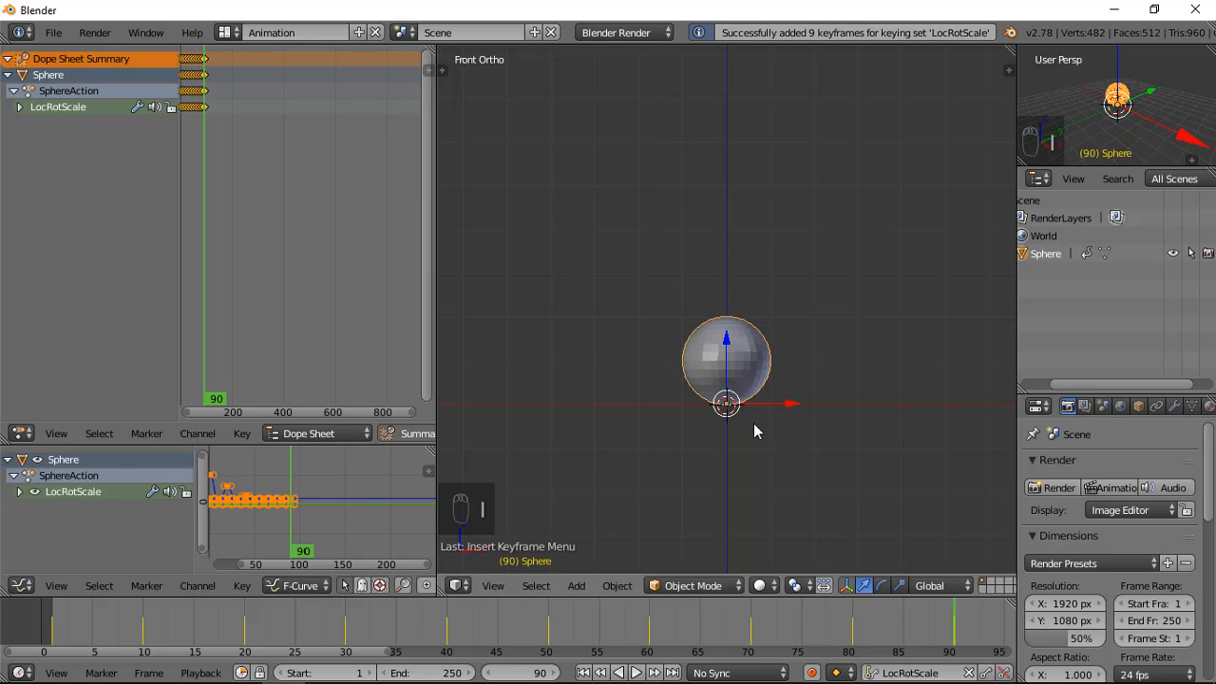
- Return to frame 1, play the animation through all the bounces and stop the playback
{"action": "key", "text": "shift+Left"}
{"action": "key", "text": "alt+a"}
{"action": "left_click", "coordinate": [49, 652]}
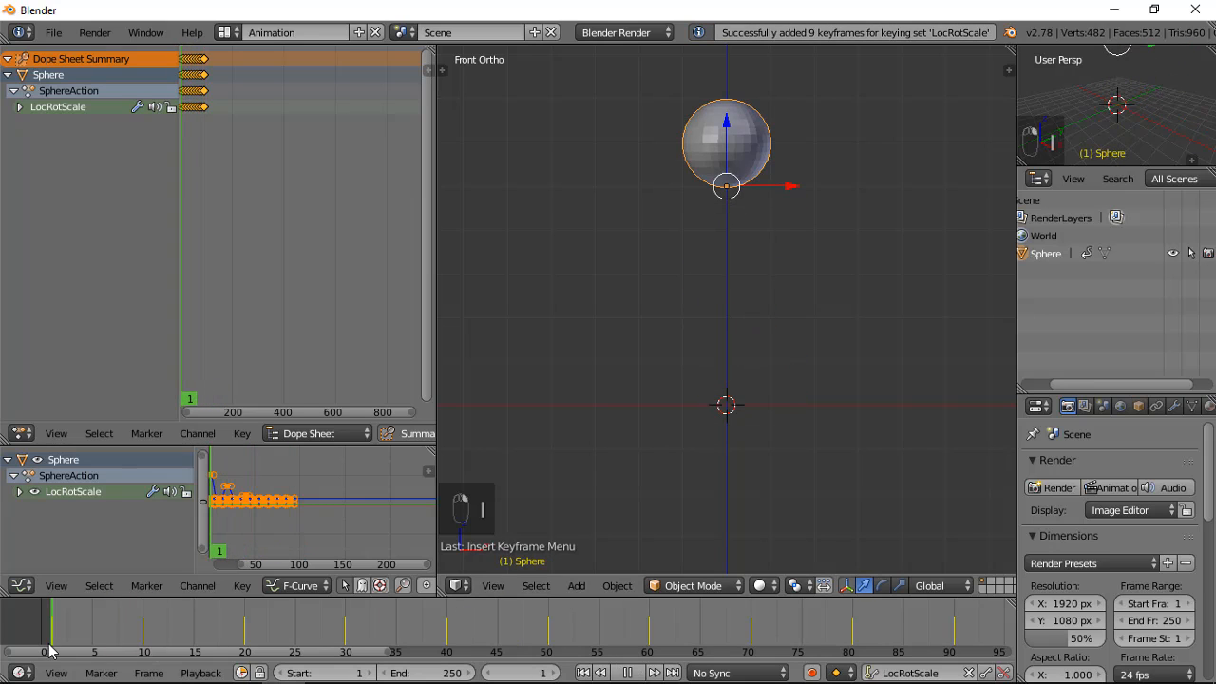
{"action": "left_click", "coordinate": [641, 673]}
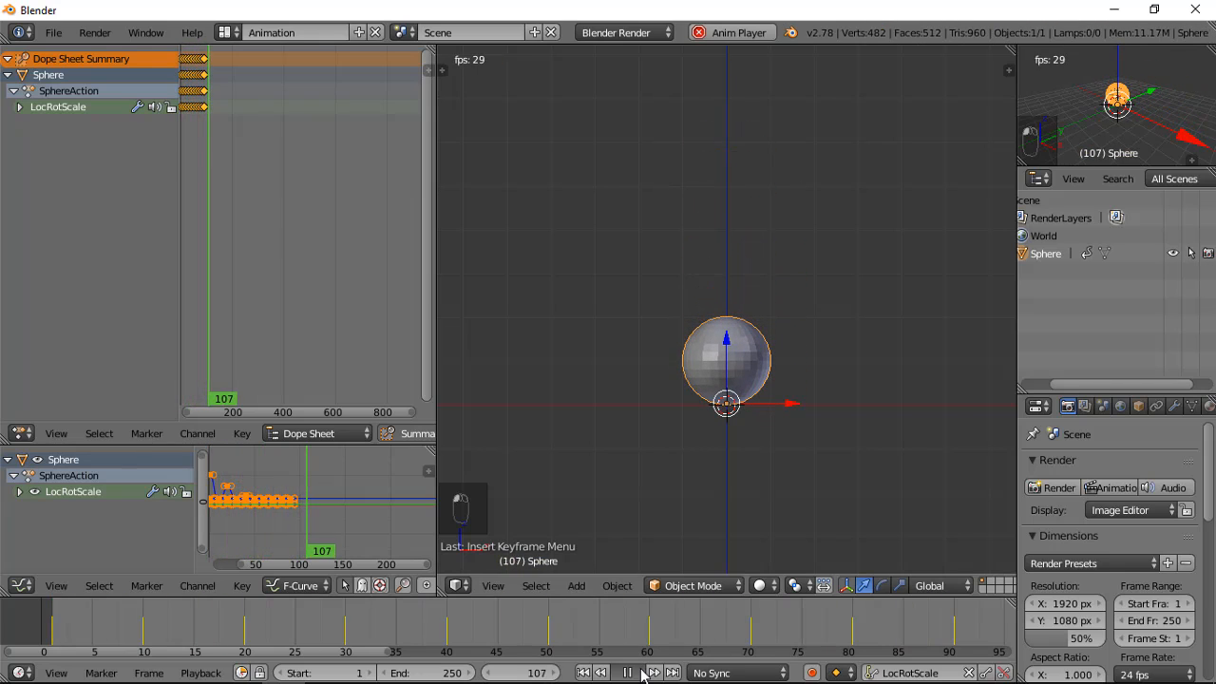
{"action": "left_click", "coordinate": [641, 673]}
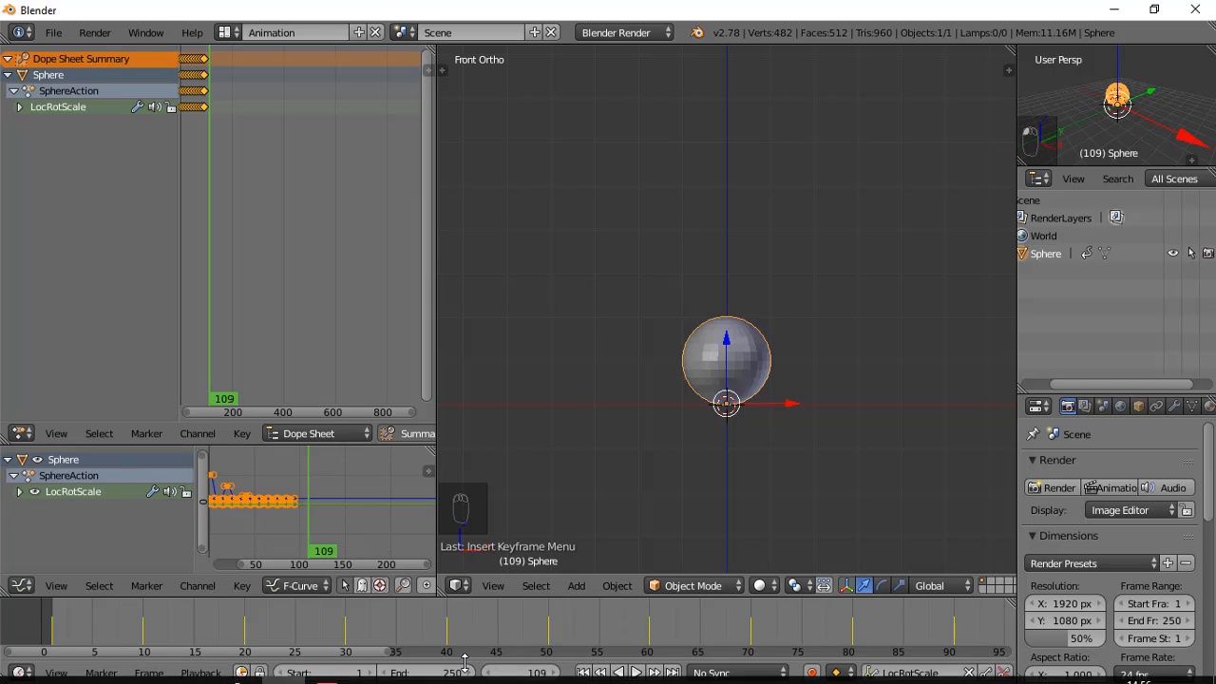
- Set the animation's end frame to 100
{"action": "left_click", "coordinate": [408, 673]}
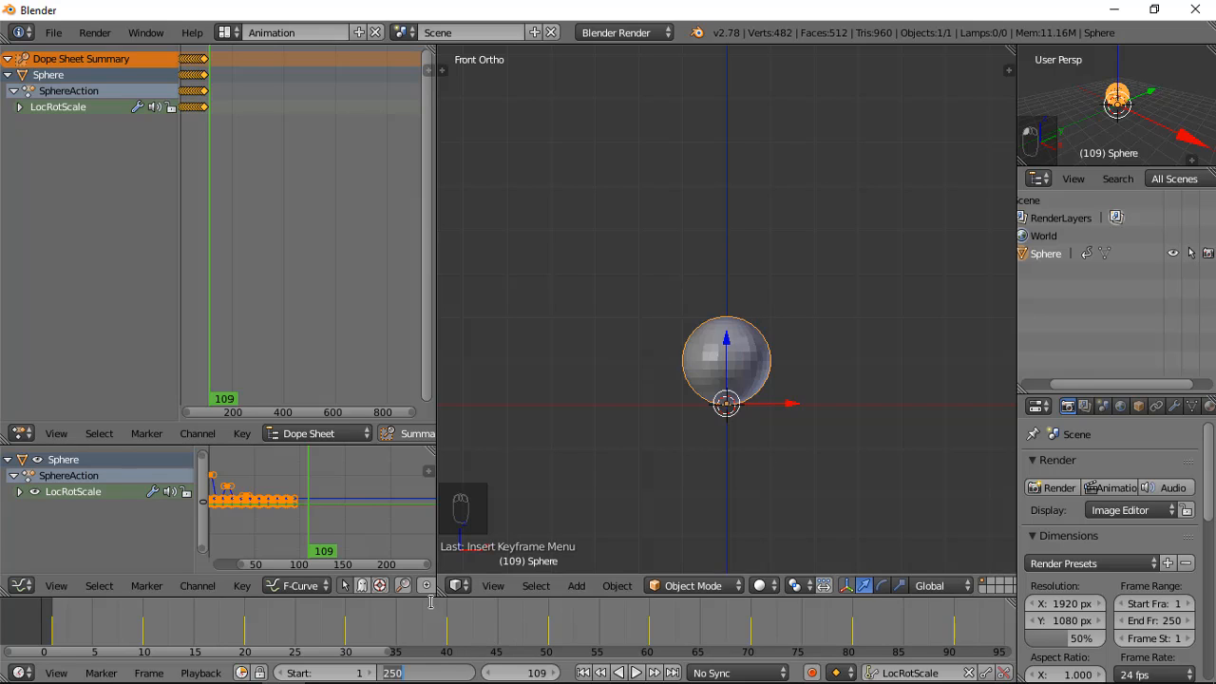
{"action": "left_click", "coordinate": [688, 398]}
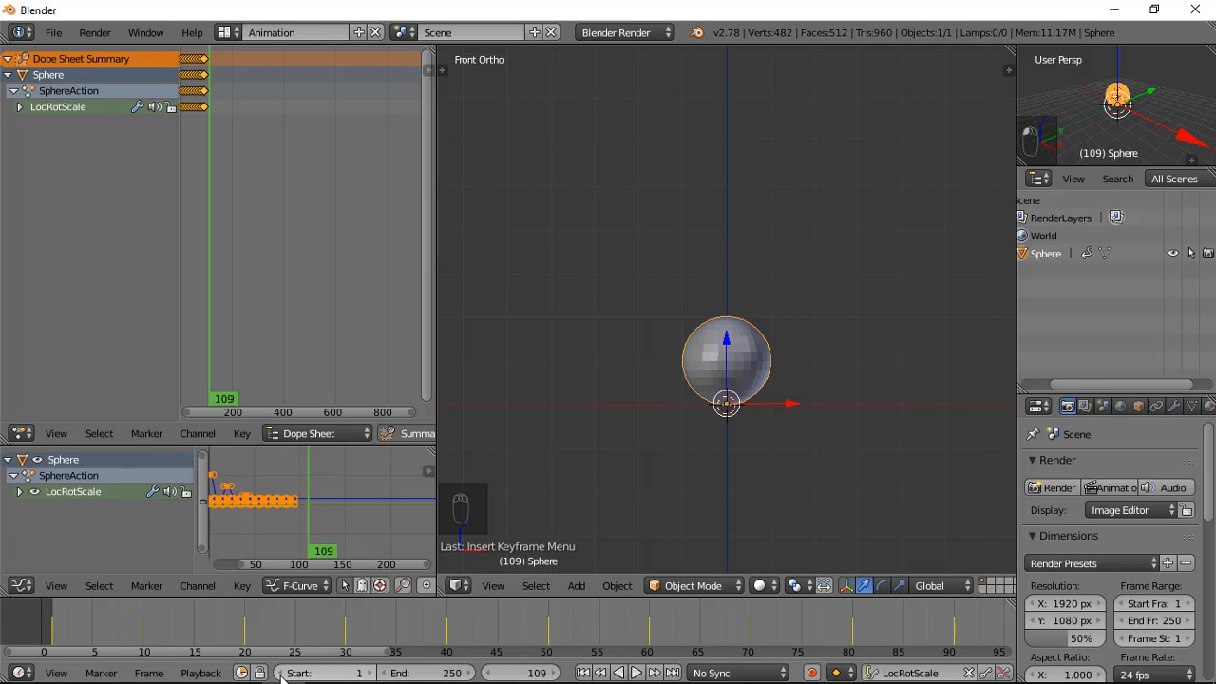
{"action": "scroll", "coordinate": [803, 626], "scroll_direction": "down", "scroll_amount": 1}
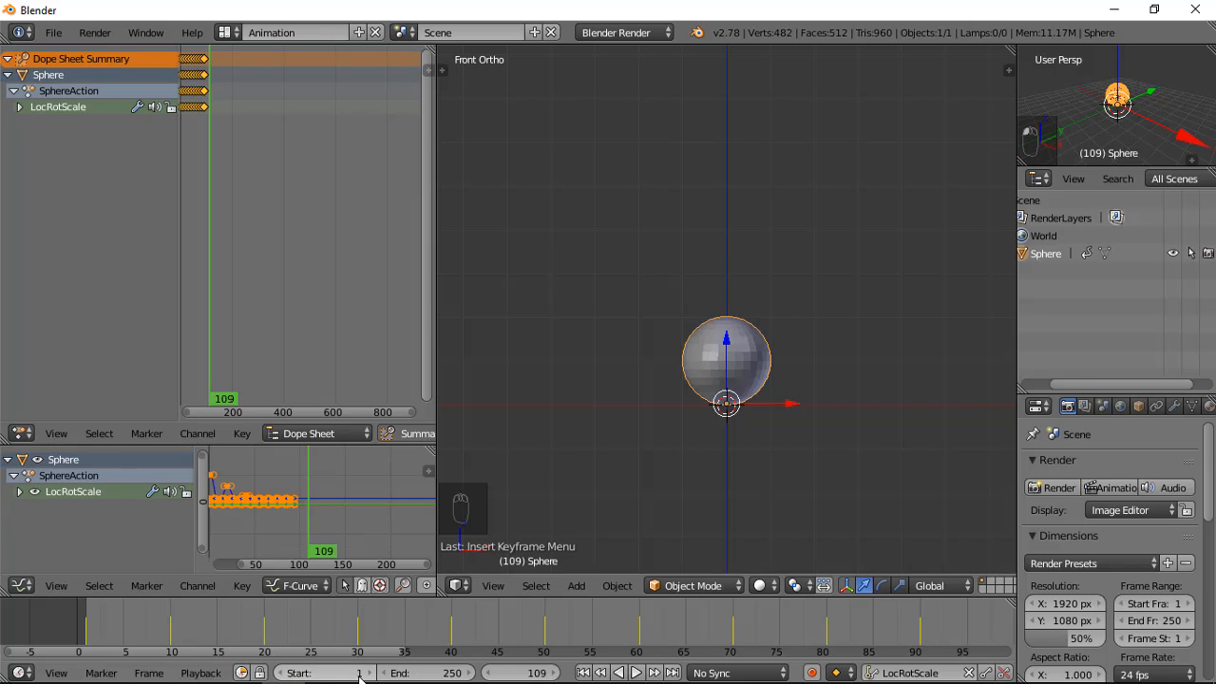
{"action": "left_click", "coordinate": [437, 674]}
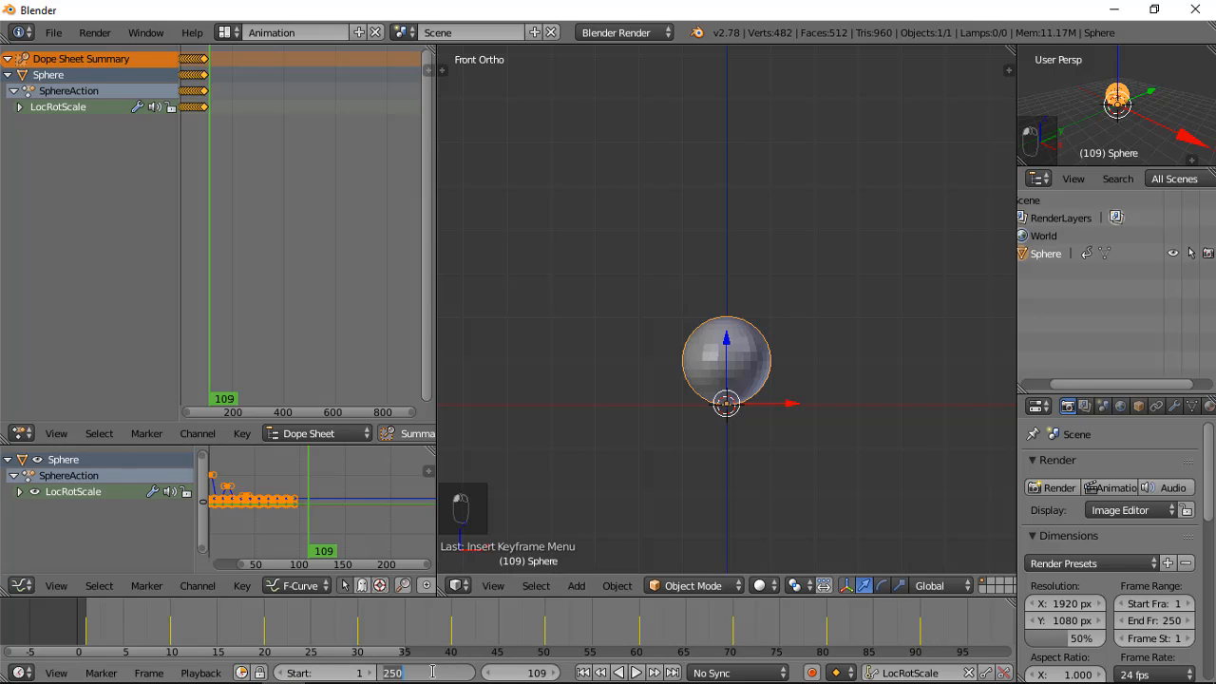
{"action": "type", "text": "100"}
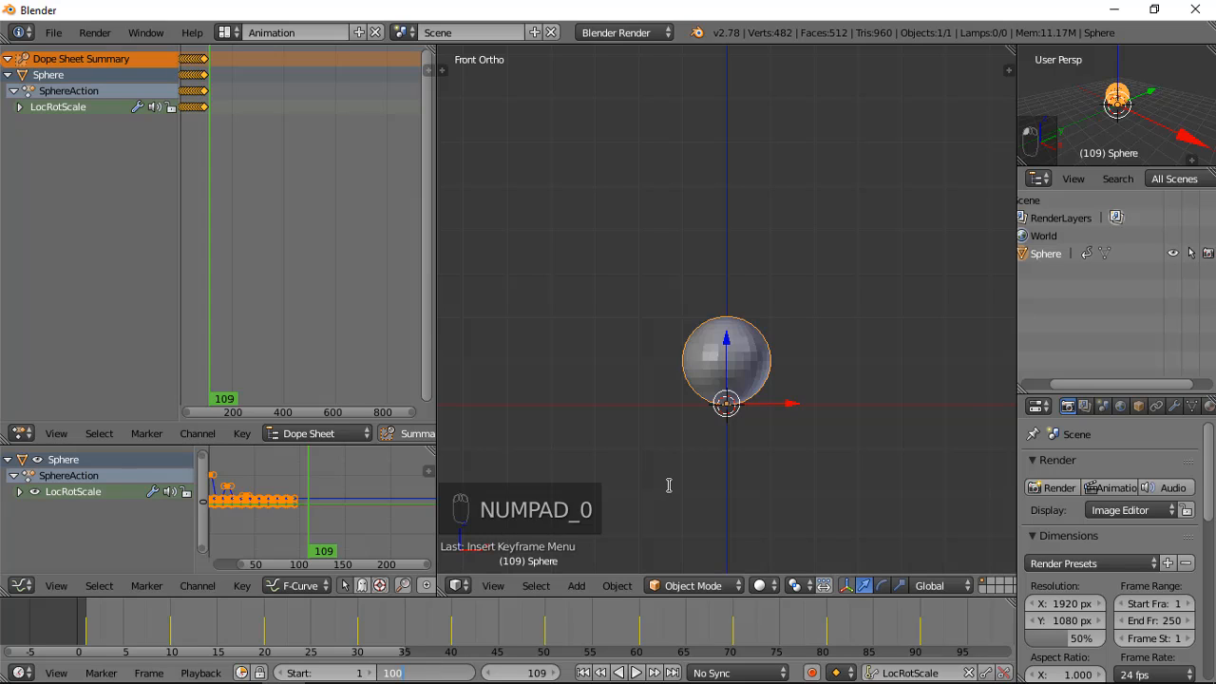
{"action": "key", "text": "Return"}
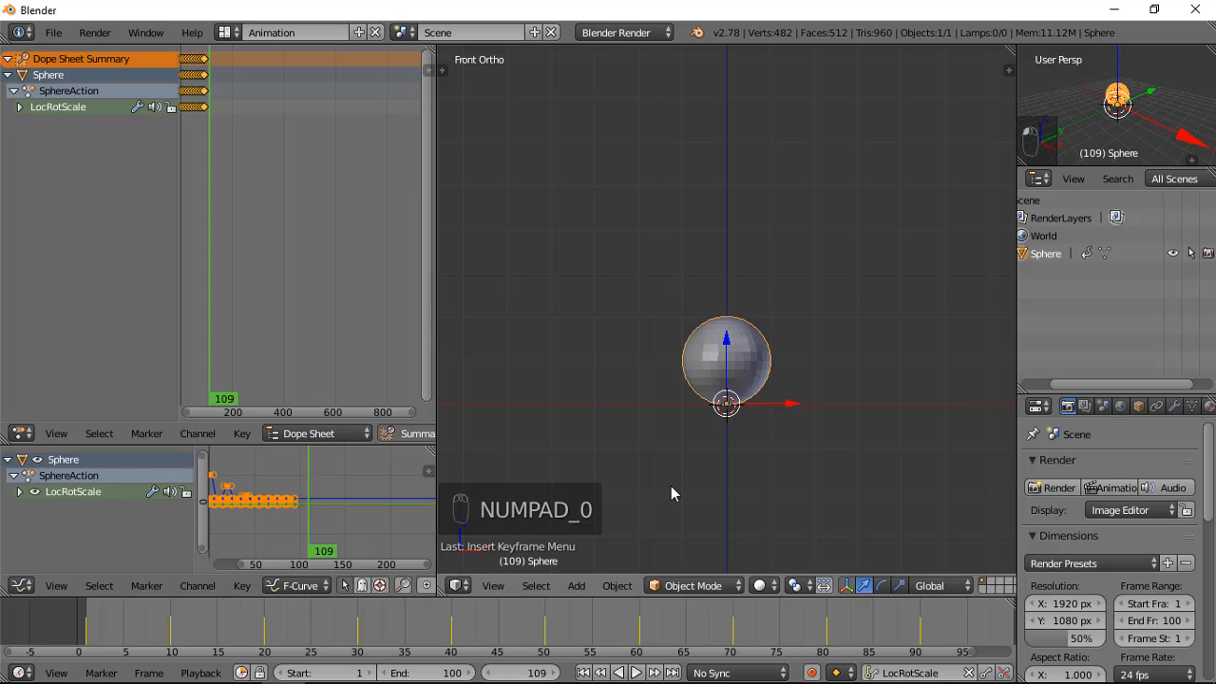
- Play back the shortened animation, stop it, and examine the sphere's bounce curves up close in the Graph Editor
{"action": "left_click", "coordinate": [637, 673]}
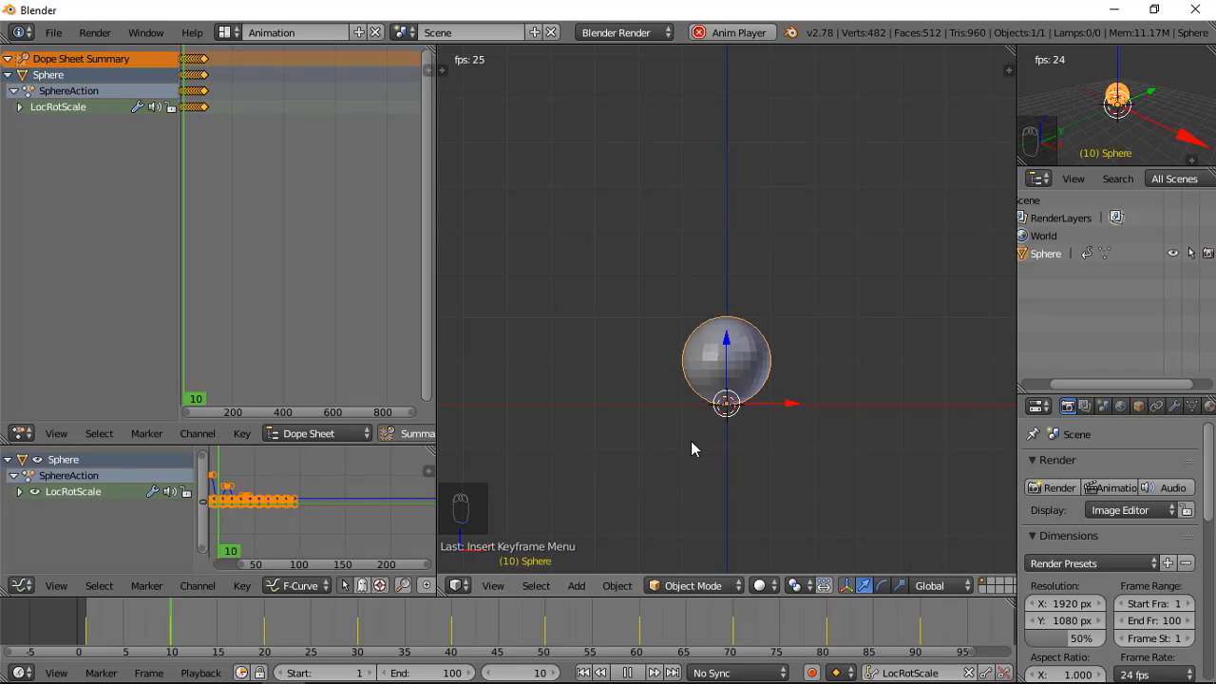
{"action": "key", "text": "alt+a"}
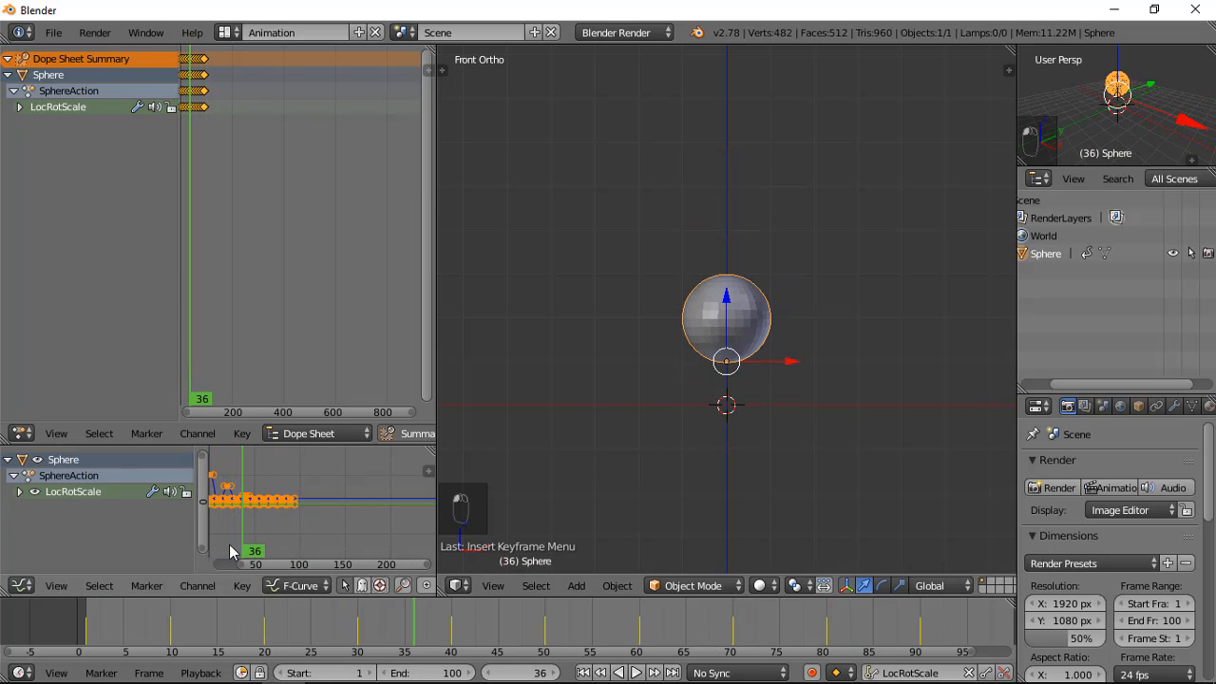
{"action": "scroll", "coordinate": [253, 504], "scroll_direction": "up", "scroll_amount": 3}
{"action": "middle_click_drag", "start_coordinate": [255, 505], "coordinate": [417, 529]}
{"action": "scroll", "coordinate": [370, 494], "scroll_direction": "up", "scroll_amount": 5}
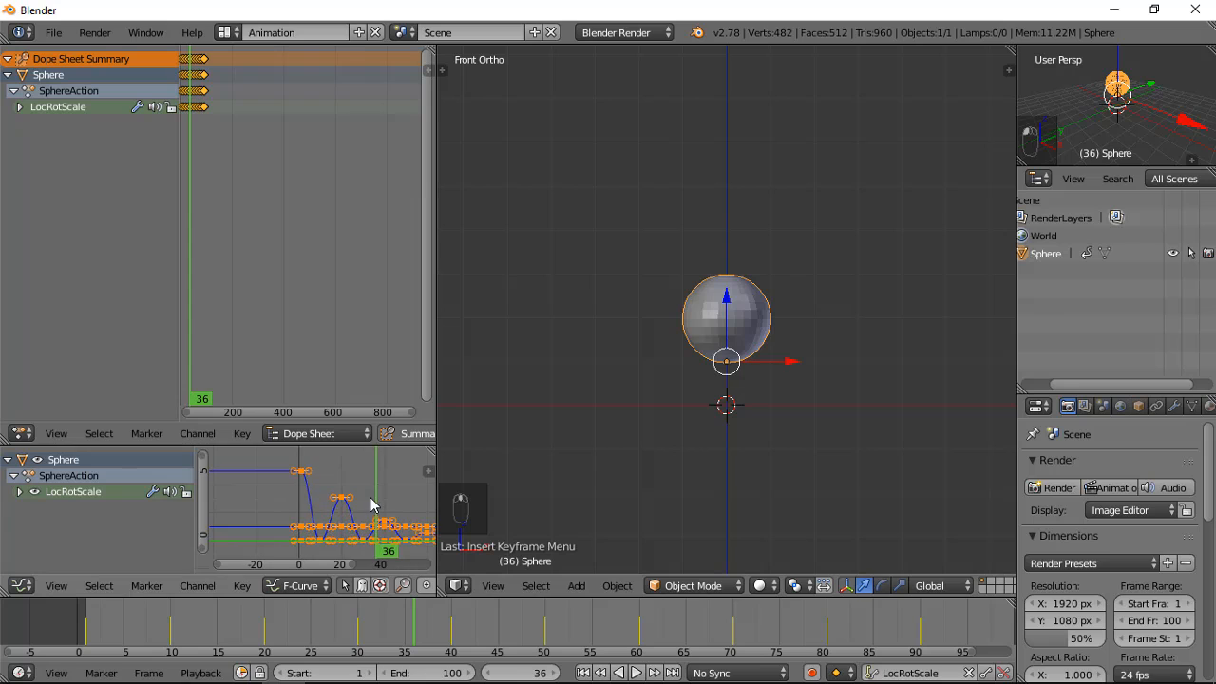
- Expand the LocRotScale group in the Graph Editor and show only the Z Location curve
{"action": "middle_click_drag", "start_coordinate": [369, 494], "coordinate": [339, 501]}
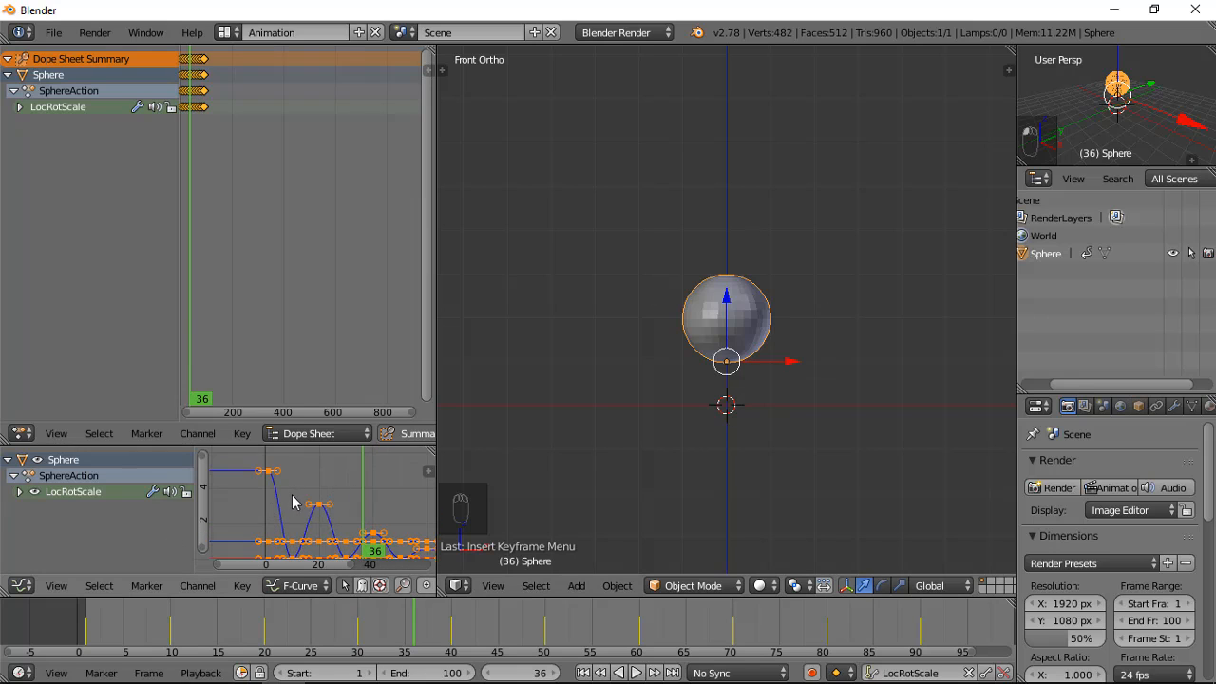
{"action": "middle_click_drag", "start_coordinate": [293, 503], "coordinate": [356, 539]}
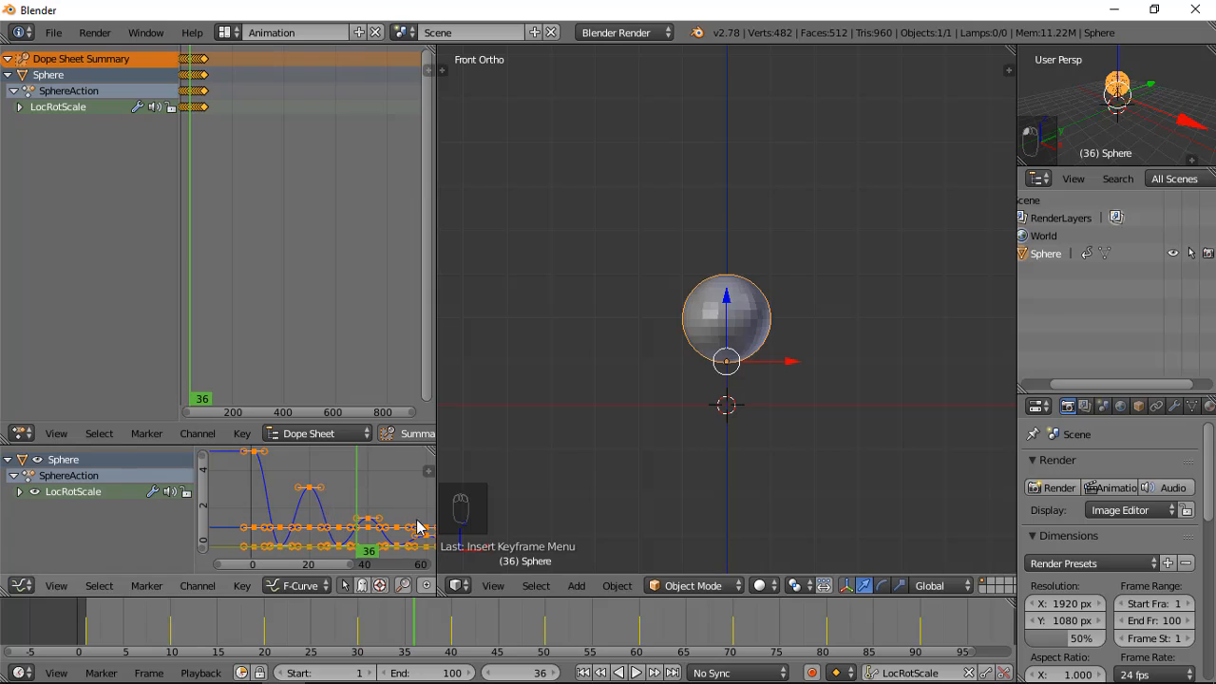
{"action": "left_click", "coordinate": [35, 492]}
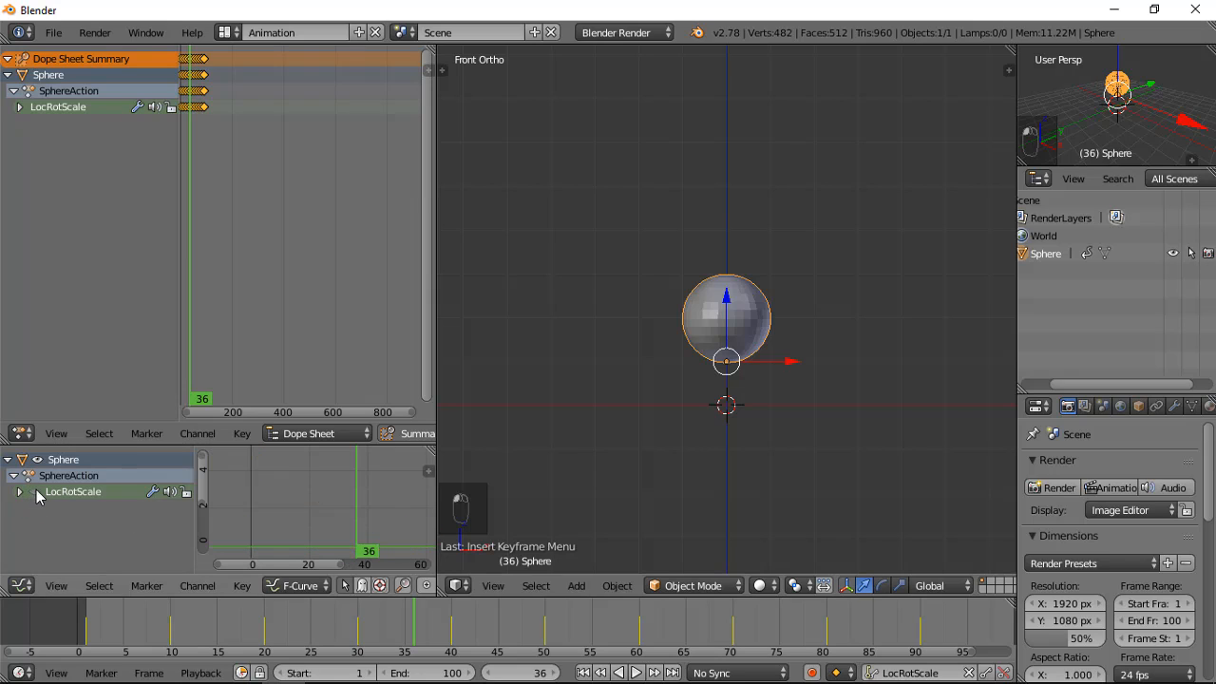
{"action": "left_click", "coordinate": [20, 493]}
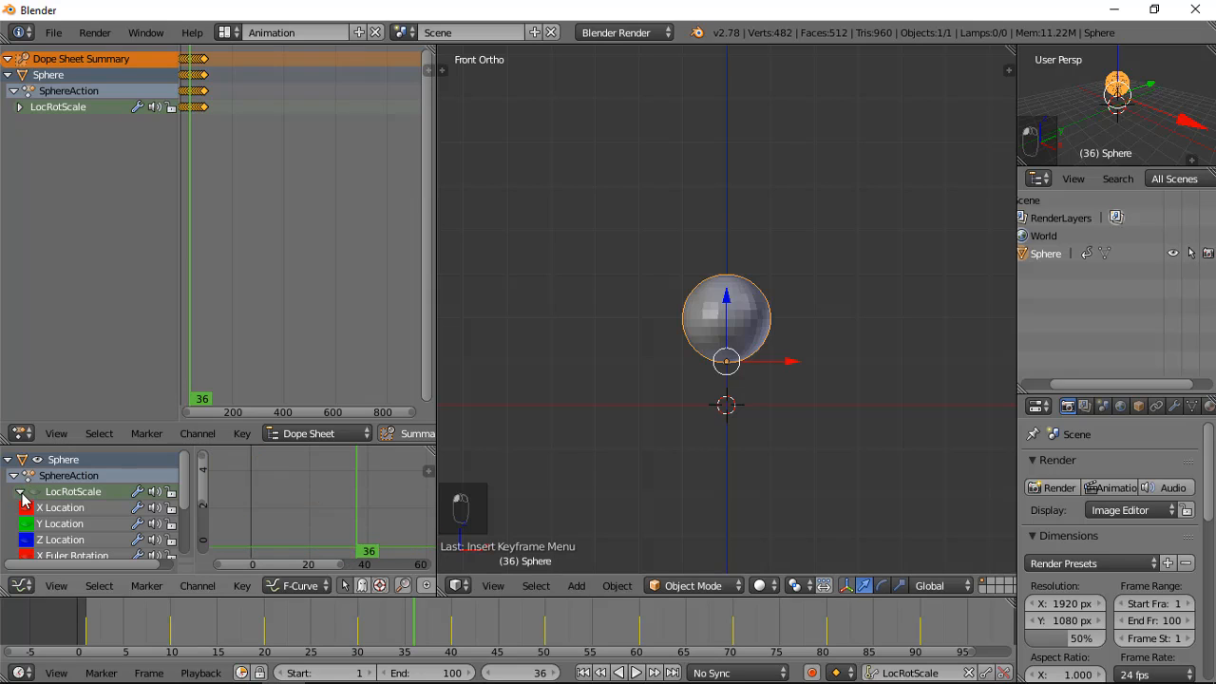
{"action": "left_click", "coordinate": [26, 541]}
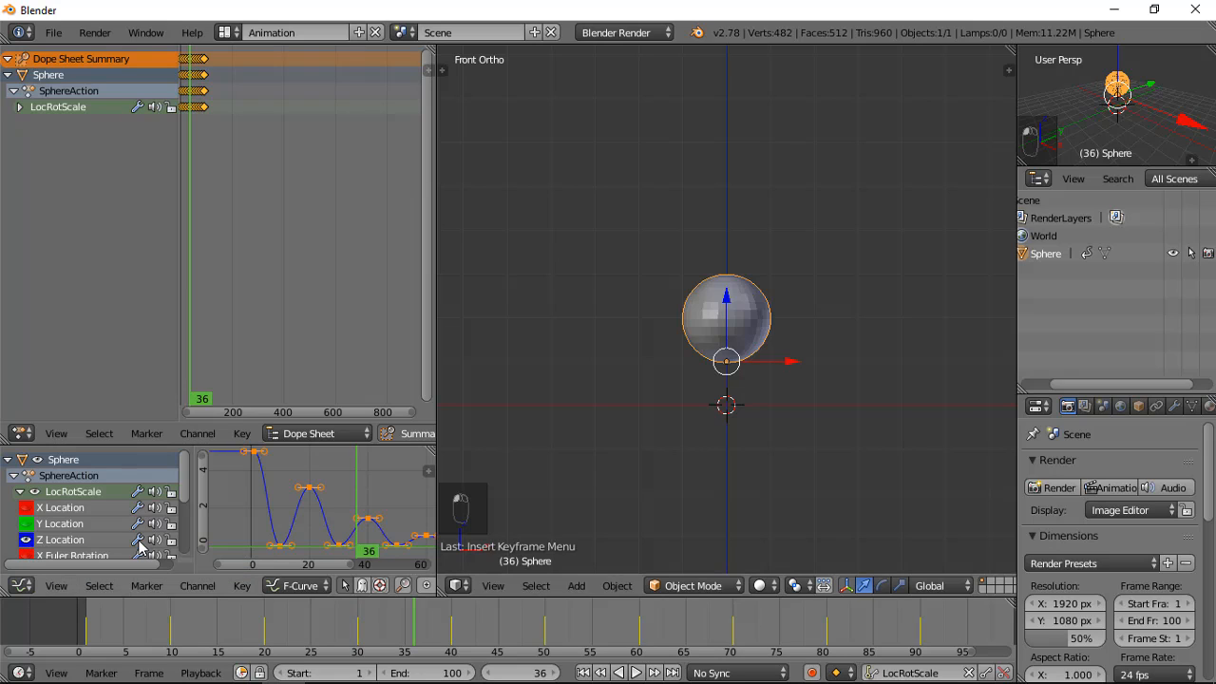
- Select the Z Location keyframe at frame 10 and enlarge the Graph Editor's curve area around it
{"action": "left_click", "coordinate": [308, 491]}
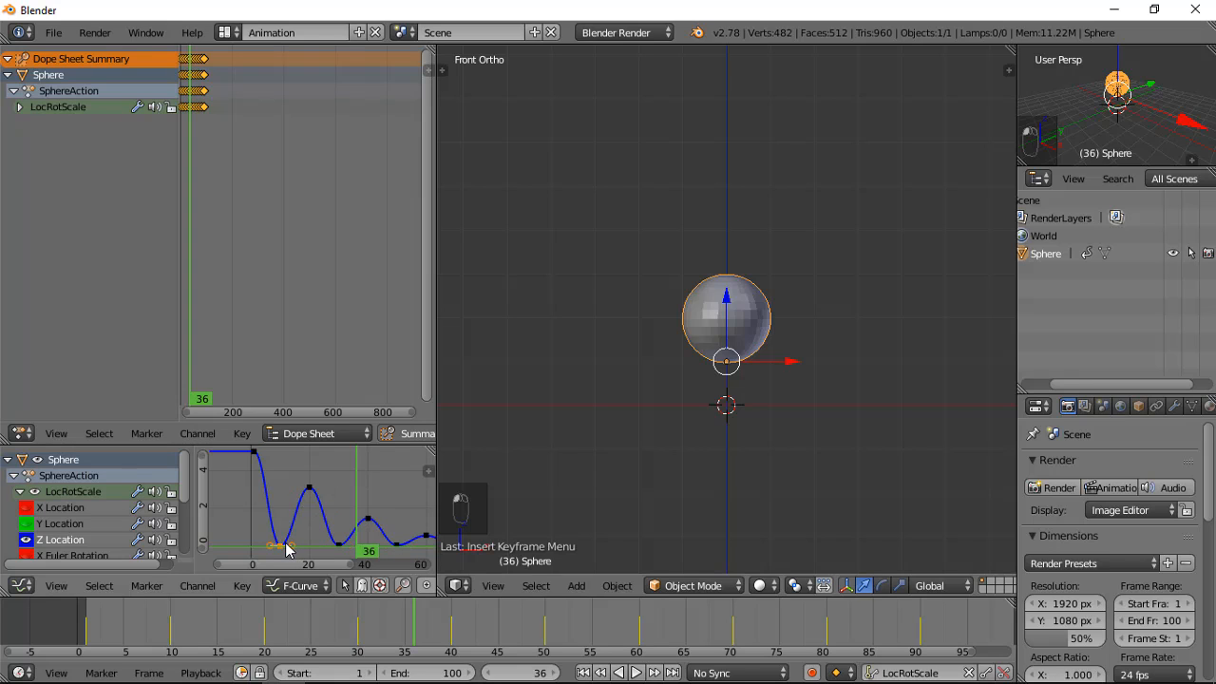
{"action": "middle_click_drag", "start_coordinate": [281, 554], "coordinate": [271, 534], "text": "ctrl"}
{"action": "left_click_drag", "start_coordinate": [343, 444], "coordinate": [339, 338]}
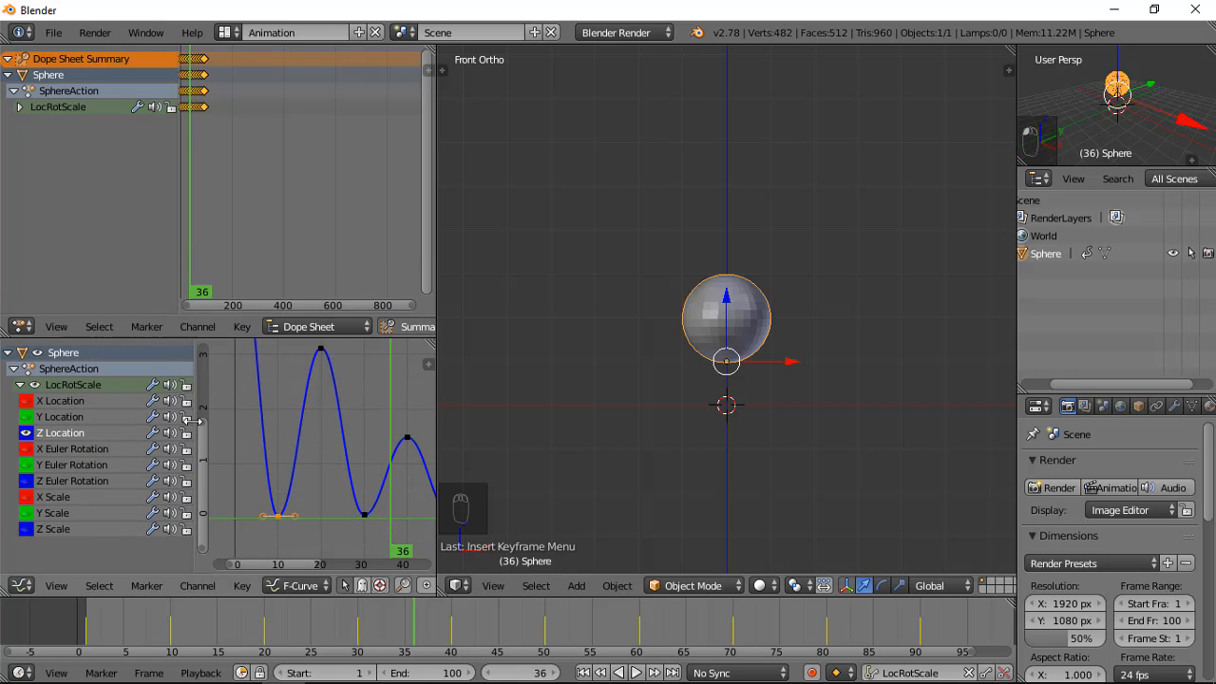
{"action": "left_click_drag", "start_coordinate": [194, 420], "coordinate": [76, 420]}
{"action": "scroll", "coordinate": [220, 524], "scroll_direction": "up", "scroll_amount": 2}
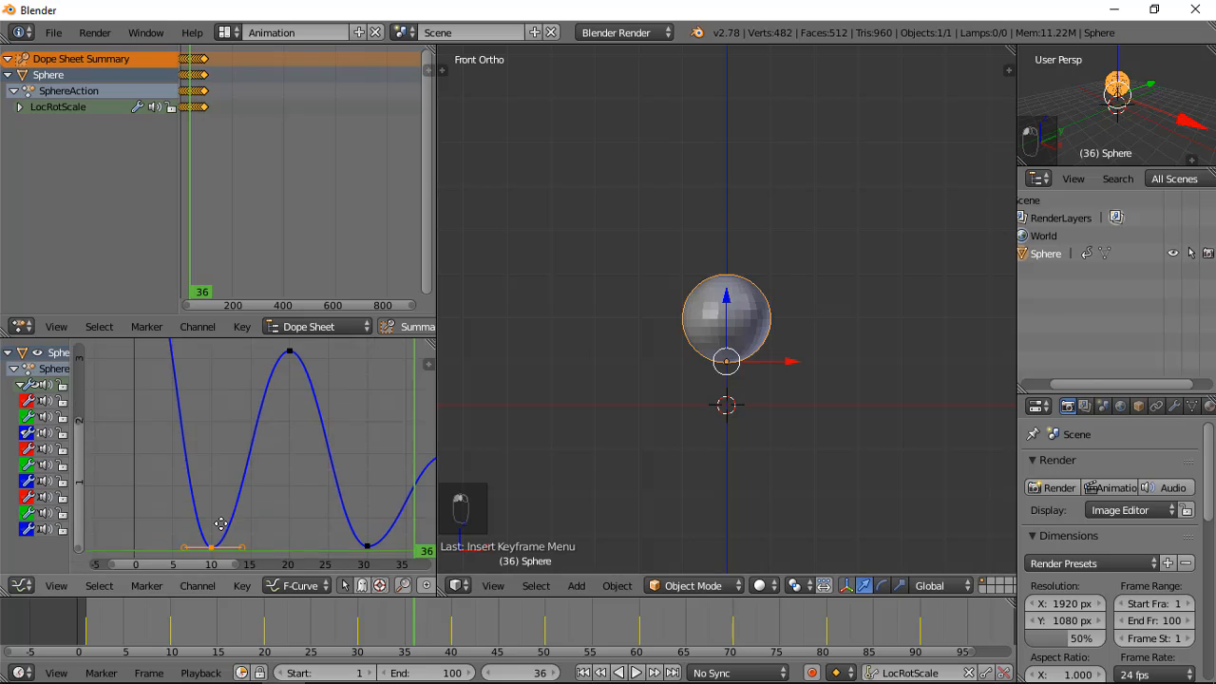
{"action": "middle_click_drag", "start_coordinate": [221, 524], "coordinate": [203, 464]}
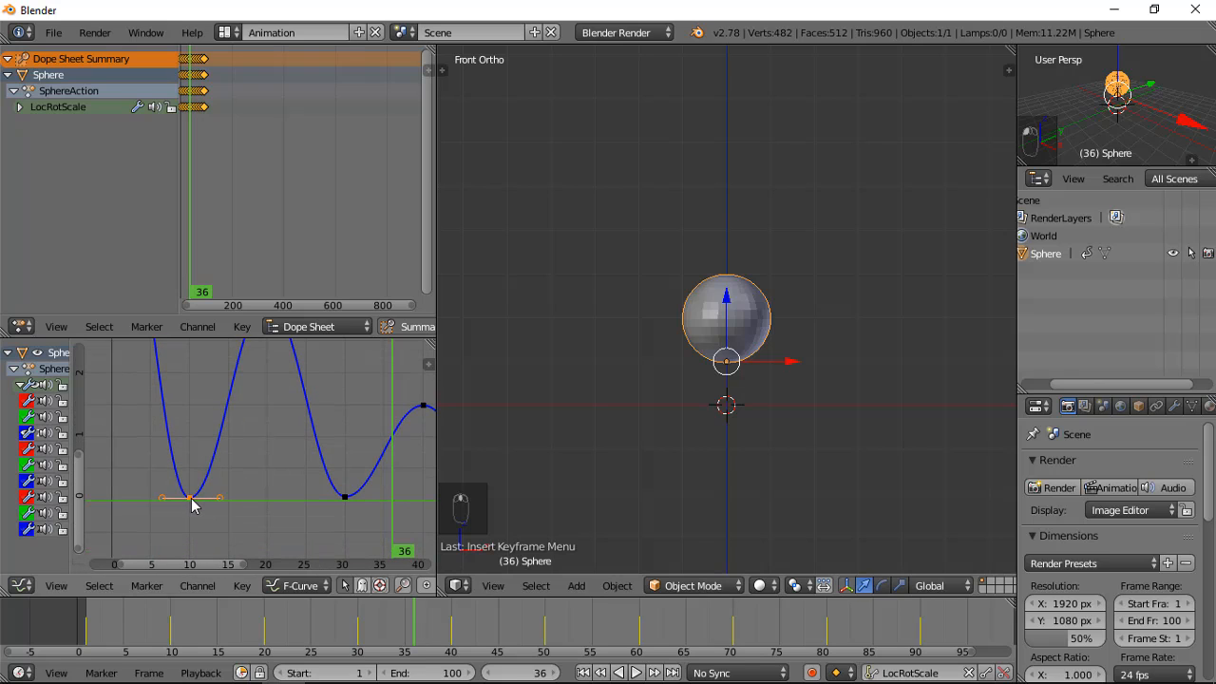
- Set the frame 10 keyframe's handle type to Free and place its incoming handle straight above the keyframe
{"action": "key", "text": "v"}
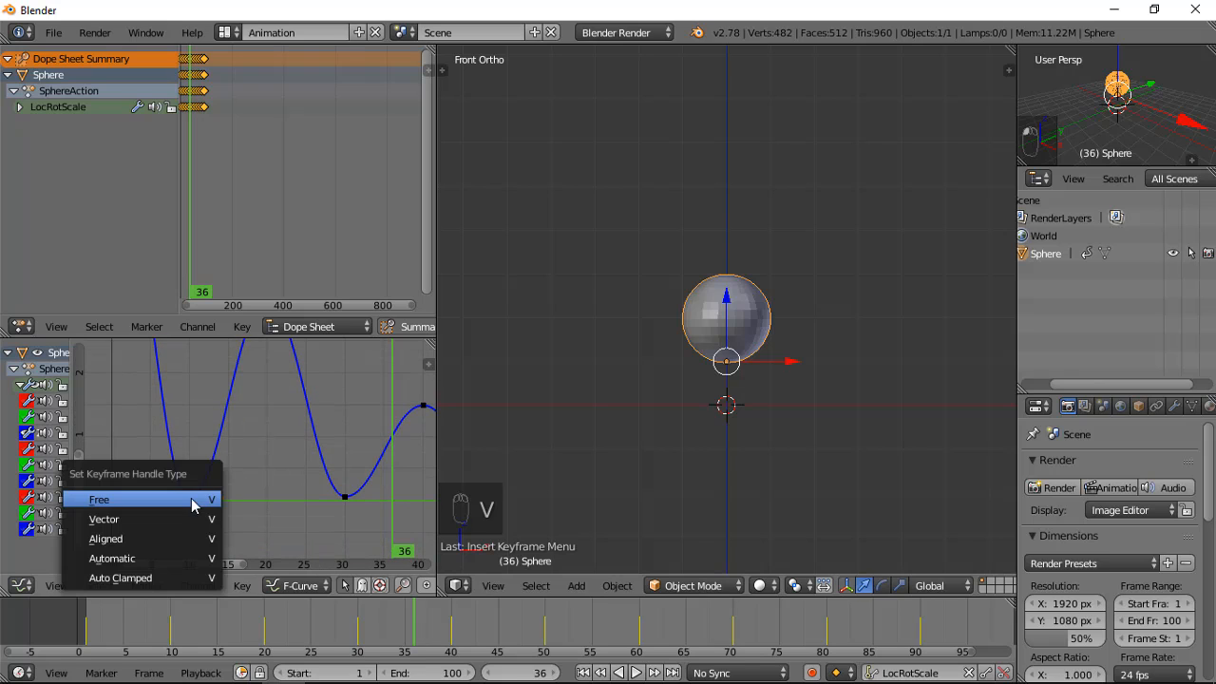
{"action": "left_click", "coordinate": [99, 501]}
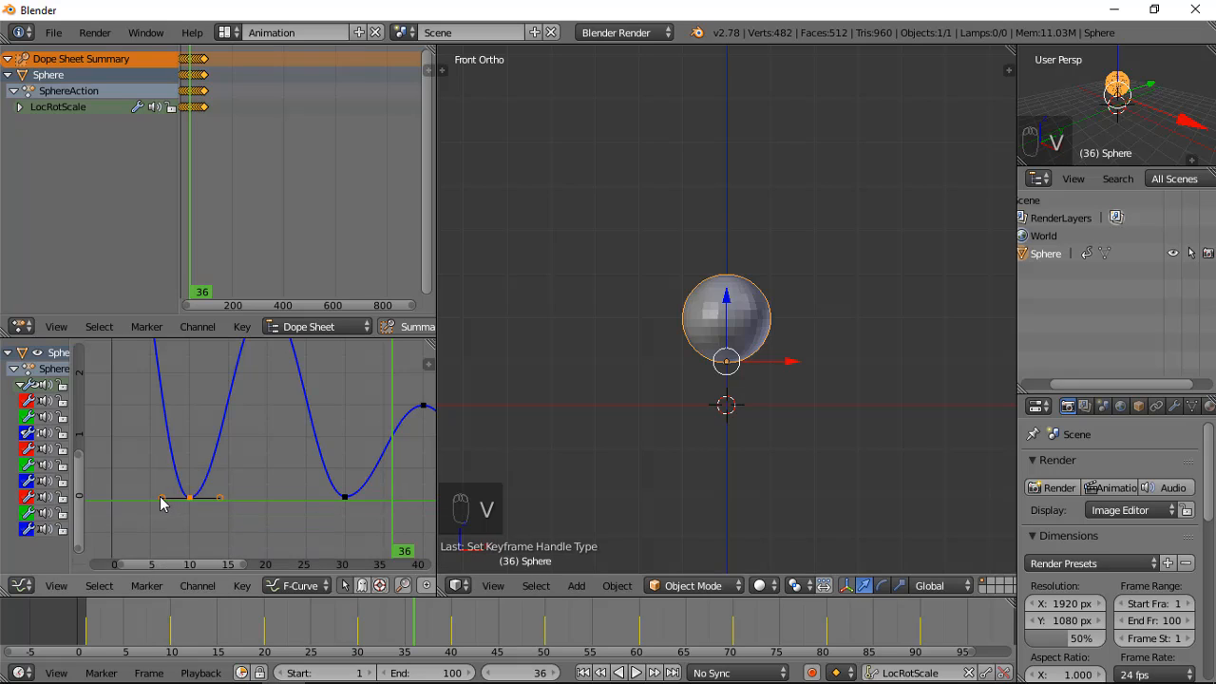
{"action": "left_click_drag", "start_coordinate": [175, 497], "coordinate": [206, 413]}
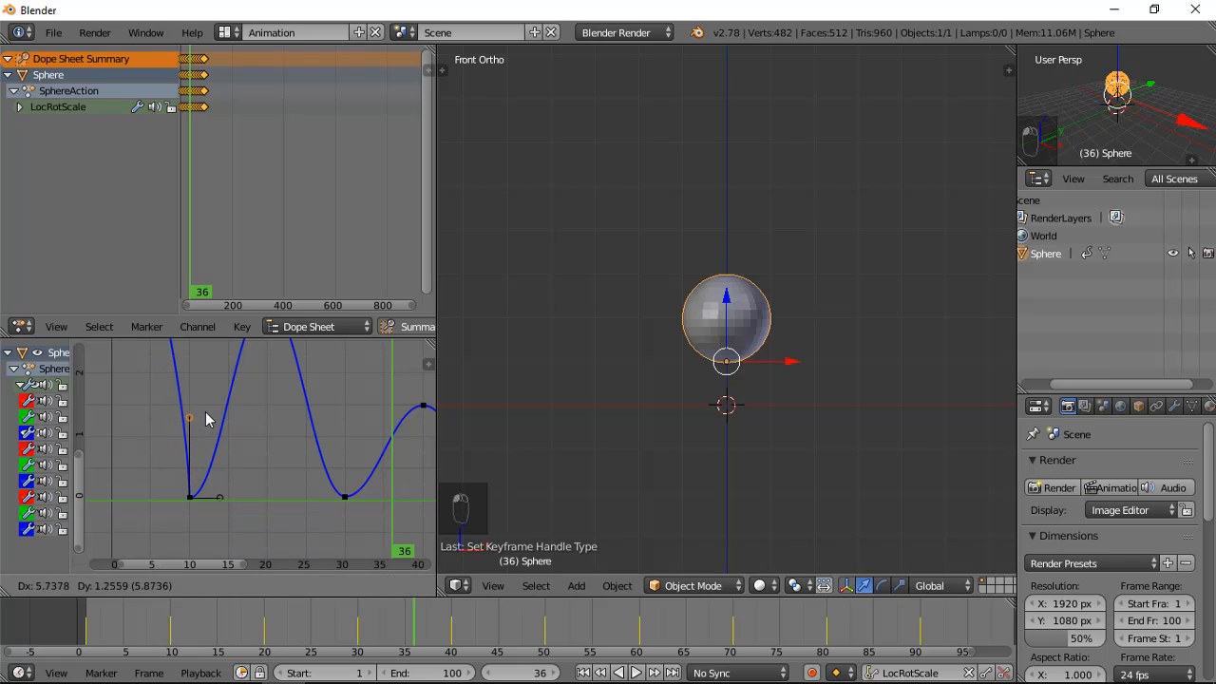
{"action": "left_click", "coordinate": [207, 398]}
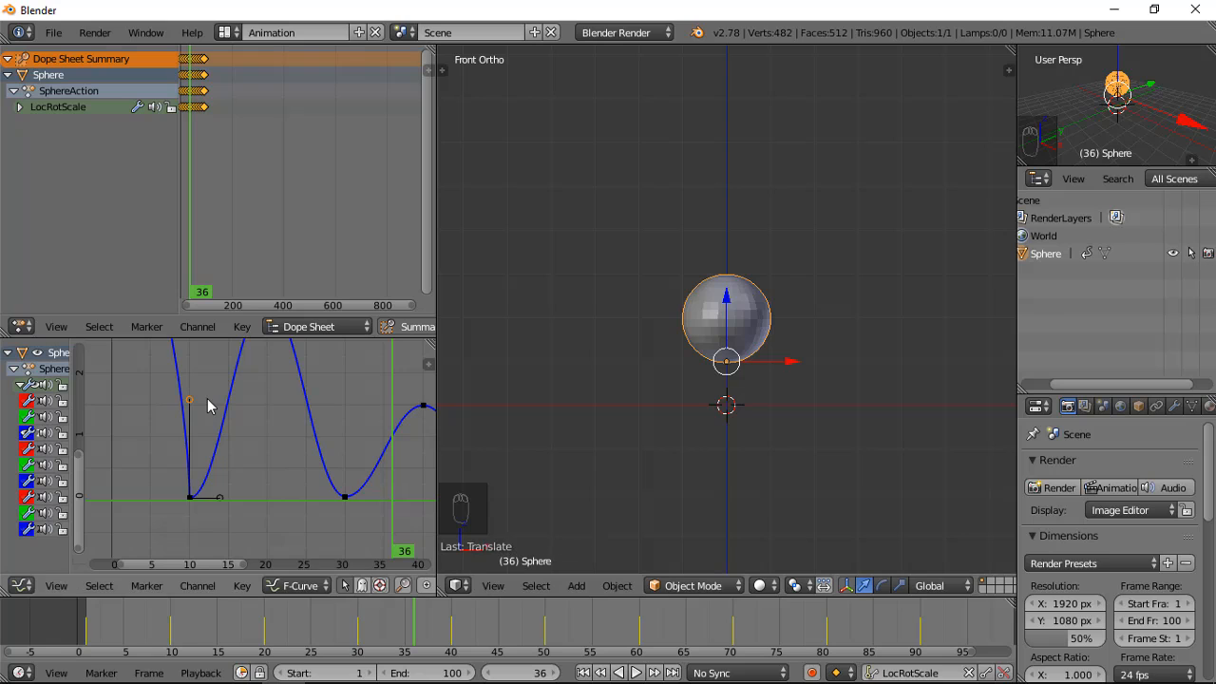
- Move the outgoing handle of the frame 10 keyframe straight above it to sharpen the first ground contact
{"action": "scroll", "coordinate": [206, 483], "scroll_direction": "down", "scroll_amount": 3}
{"action": "middle_click_drag", "start_coordinate": [207, 492], "coordinate": [193, 545]}
{"action": "scroll", "coordinate": [204, 491], "scroll_direction": "down", "scroll_amount": 4}
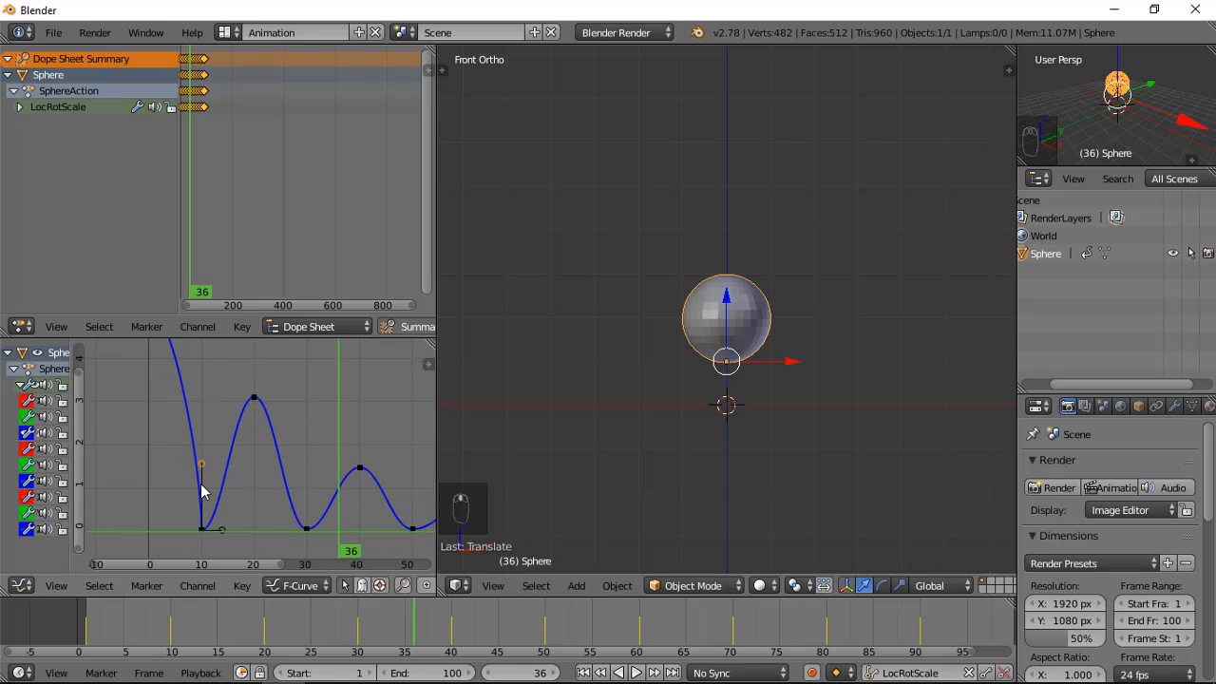
{"action": "mouse_move", "coordinate": [204, 481]}
{"action": "middle_mouse_down"}
{"action": "mouse_move", "coordinate": [188, 481]}
{"action": "mouse_move", "coordinate": [190, 492]}
{"action": "middle_mouse_up"}
{"action": "left_click_drag", "start_coordinate": [193, 497], "coordinate": [195, 401]}
{"action": "right_click_drag", "start_coordinate": [212, 527], "coordinate": [189, 492]}
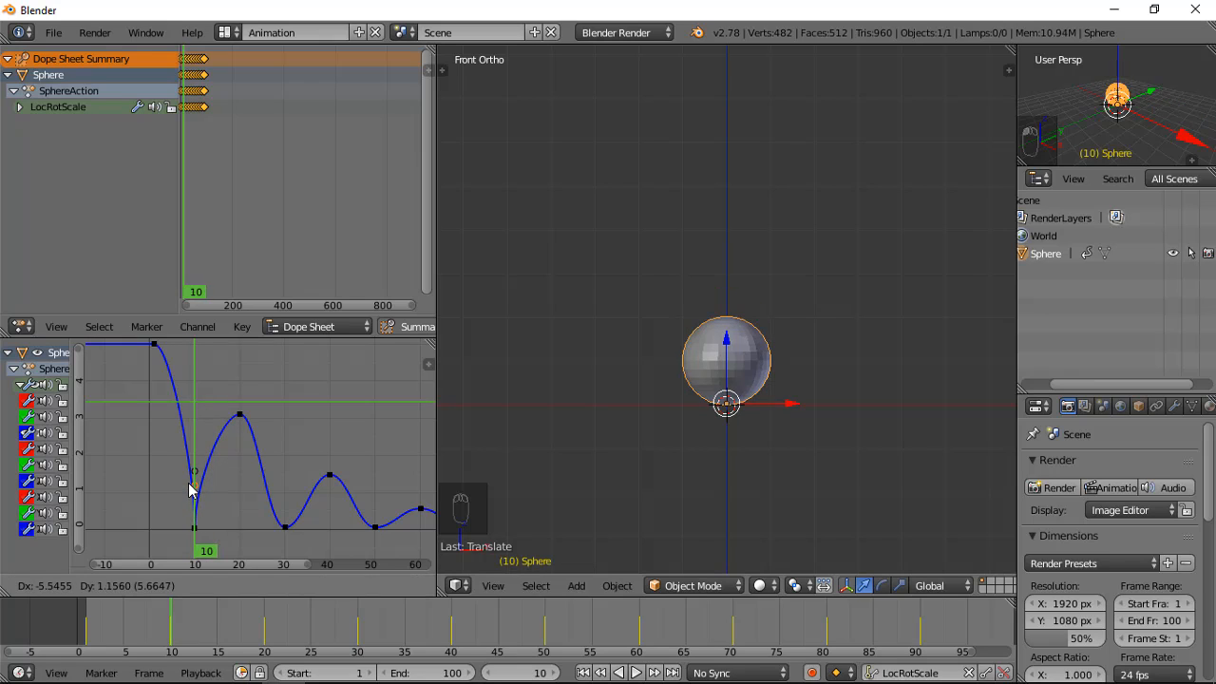
{"action": "left_click", "coordinate": [189, 492]}
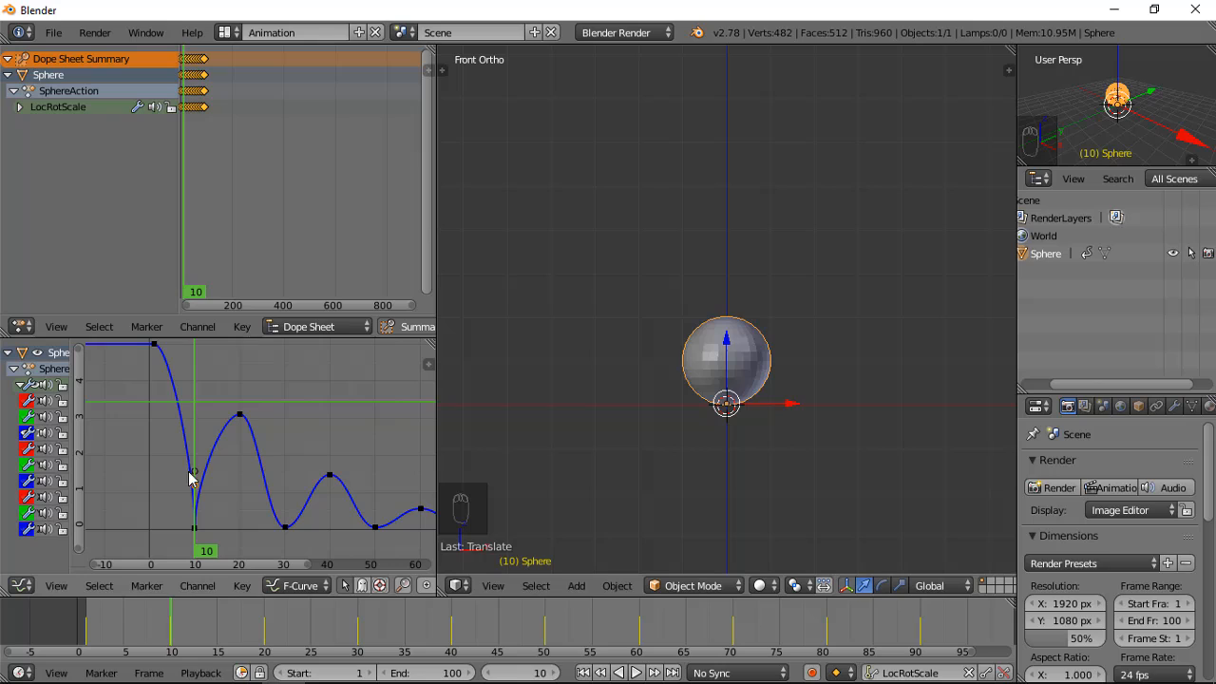
- Set the frame 30 keyframe's handles to Free and raise both straight above it for a sharp ground contact
{"action": "left_click", "coordinate": [287, 530]}
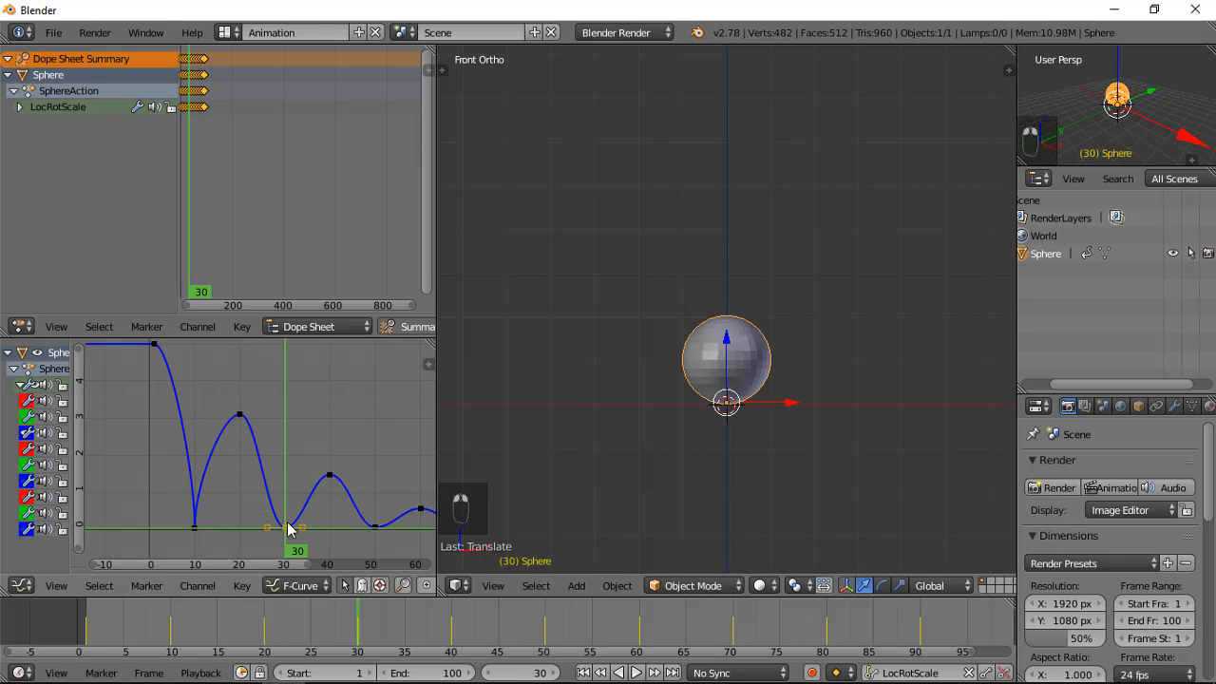
{"action": "key", "text": "v"}
{"action": "left_click", "coordinate": [276, 534]}
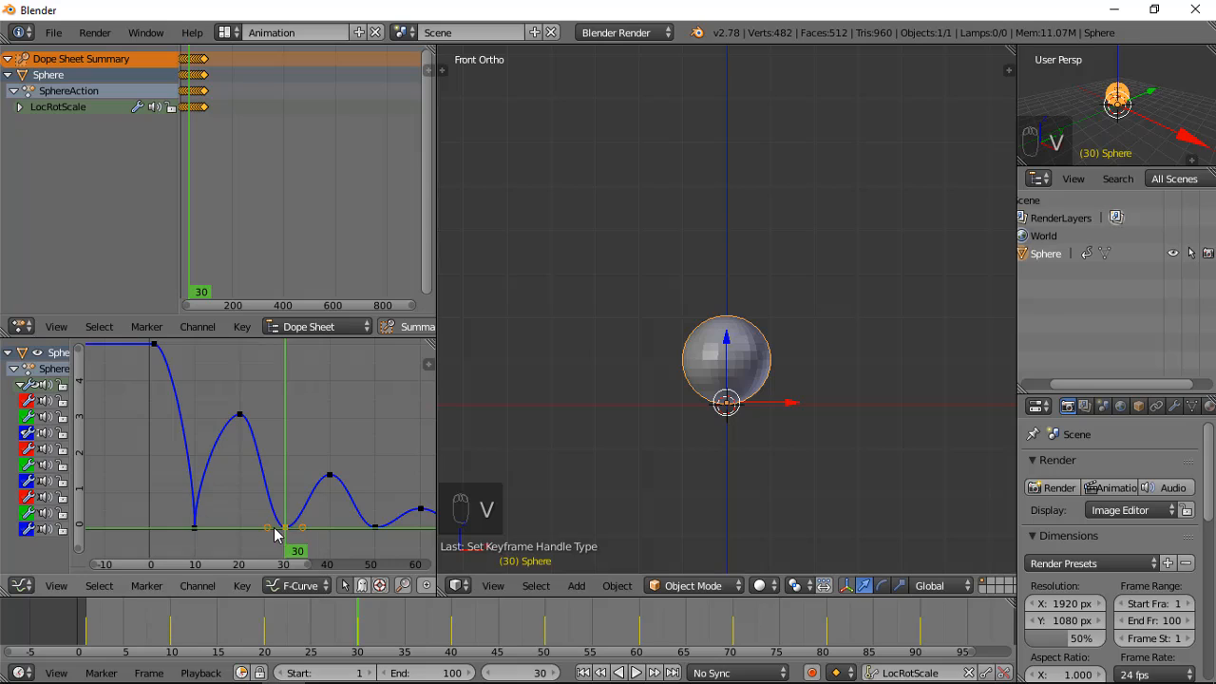
{"action": "key", "text": "g"}
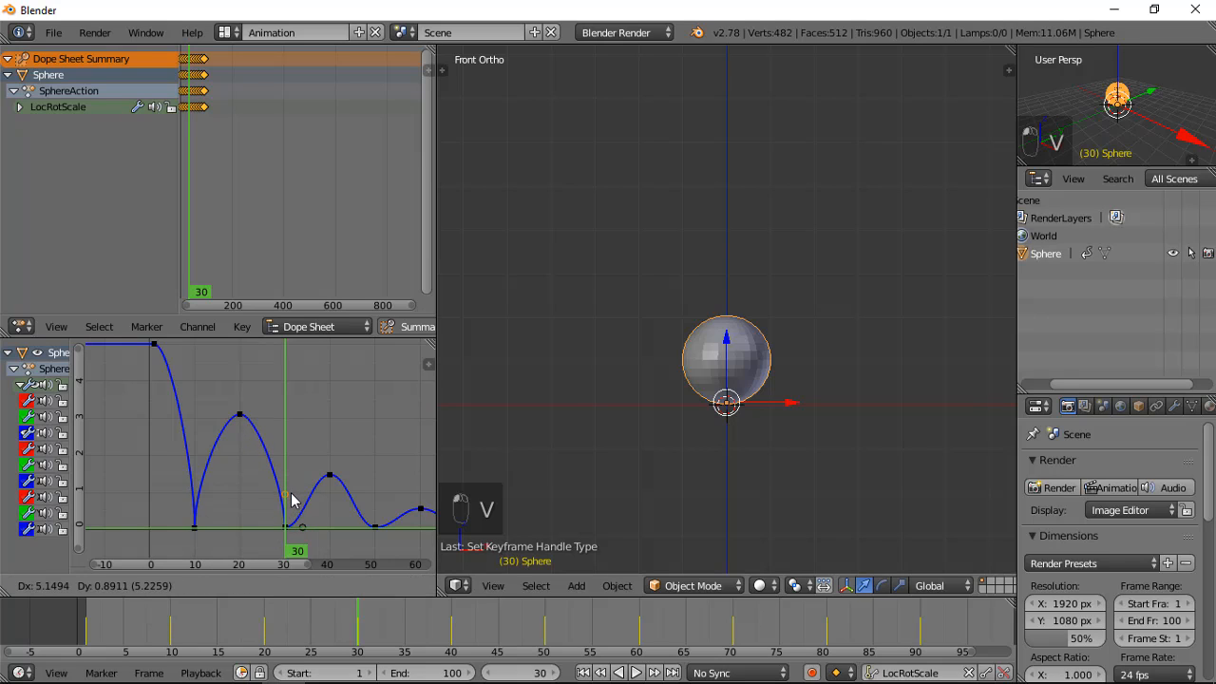
{"action": "left_click", "coordinate": [292, 486]}
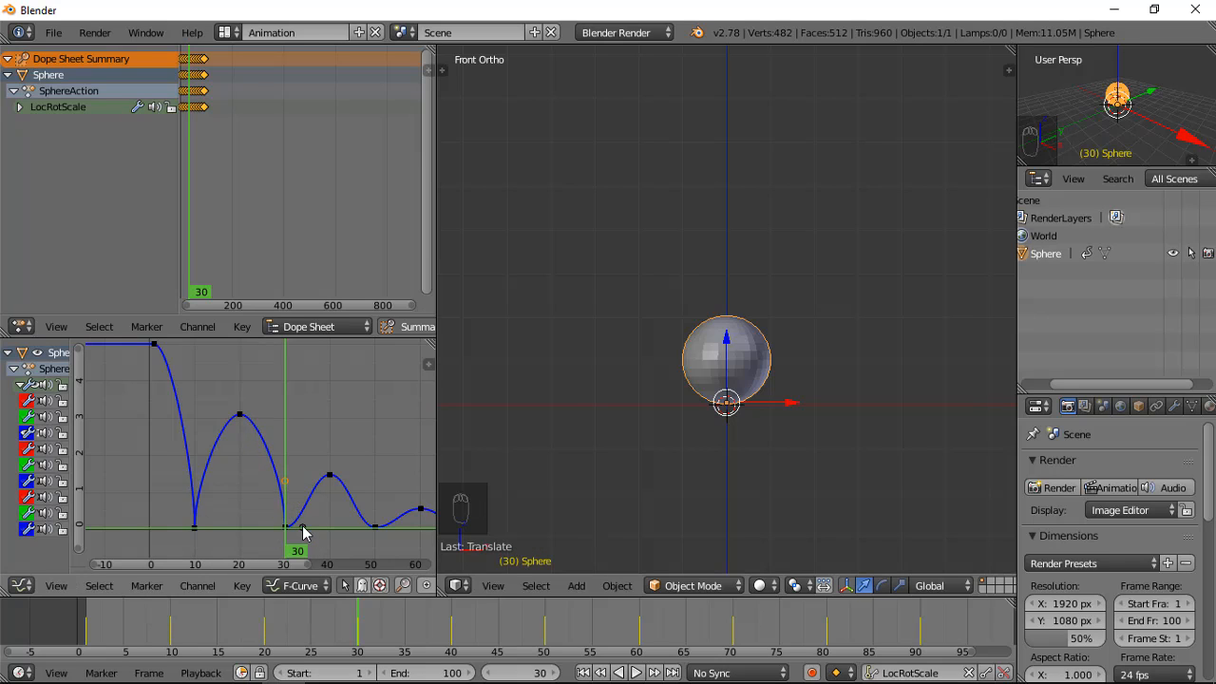
{"action": "right_click", "coordinate": [302, 528]}
{"action": "key", "text": "g"}
{"action": "left_click", "coordinate": [278, 502]}
- Set the frame 50 keyframe's handles to Free and raise both straight above it
{"action": "key", "text": "v"}
{"action": "left_click", "coordinate": [372, 528]}
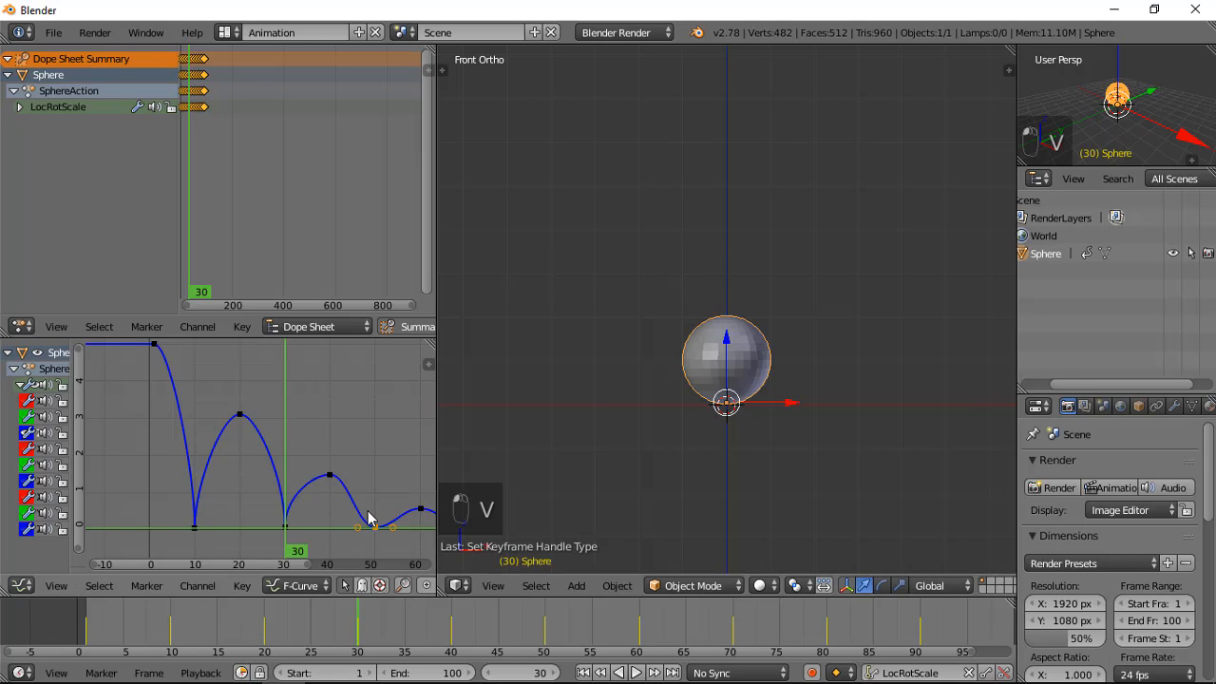
{"action": "key", "text": "g"}
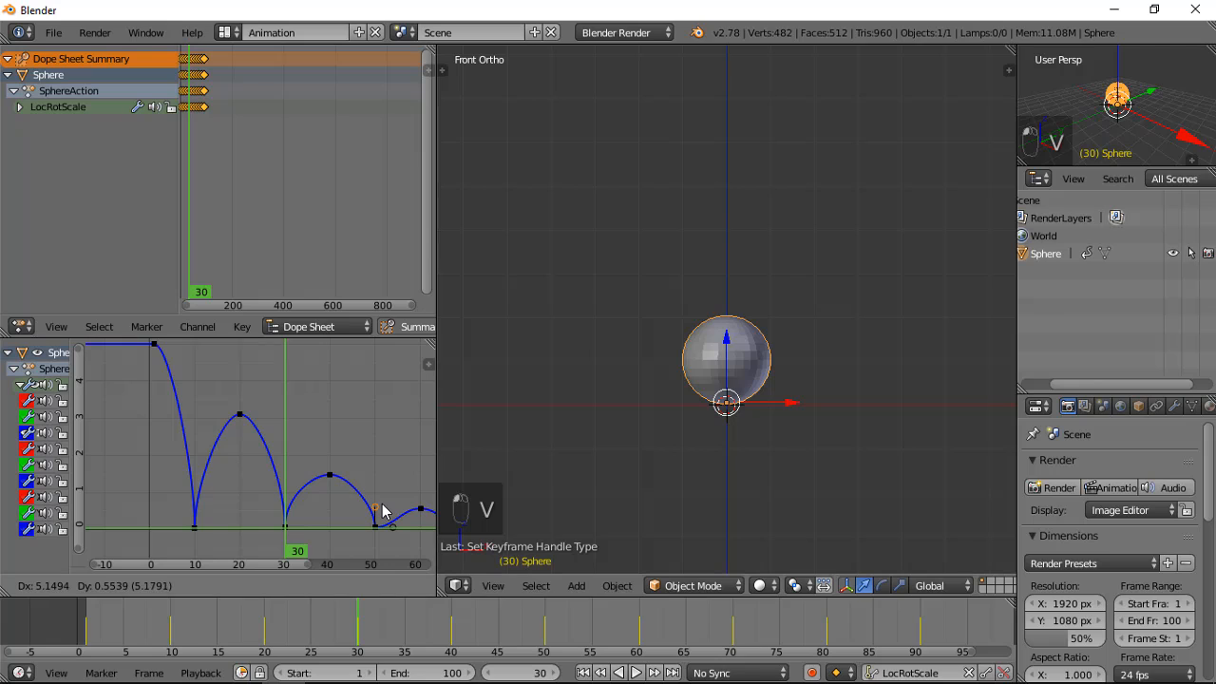
{"action": "left_click", "coordinate": [382, 506]}
{"action": "left_click_drag", "start_coordinate": [280, 565], "coordinate": [347, 565]}
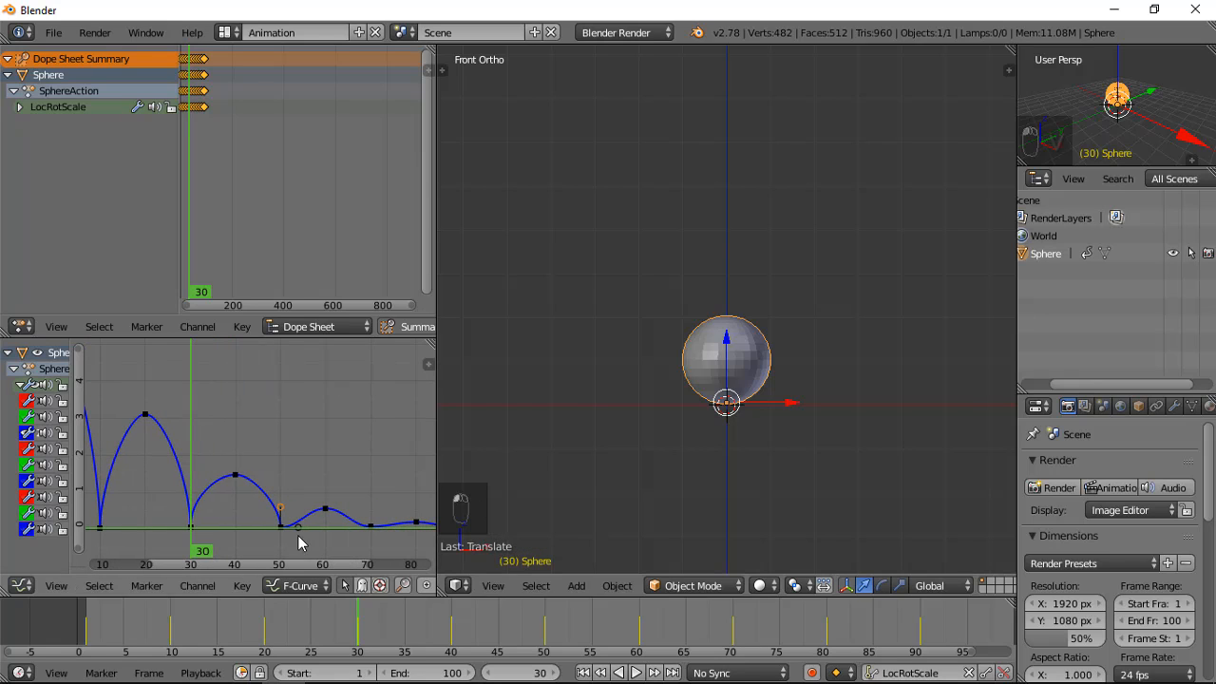
{"action": "key", "text": "g"}
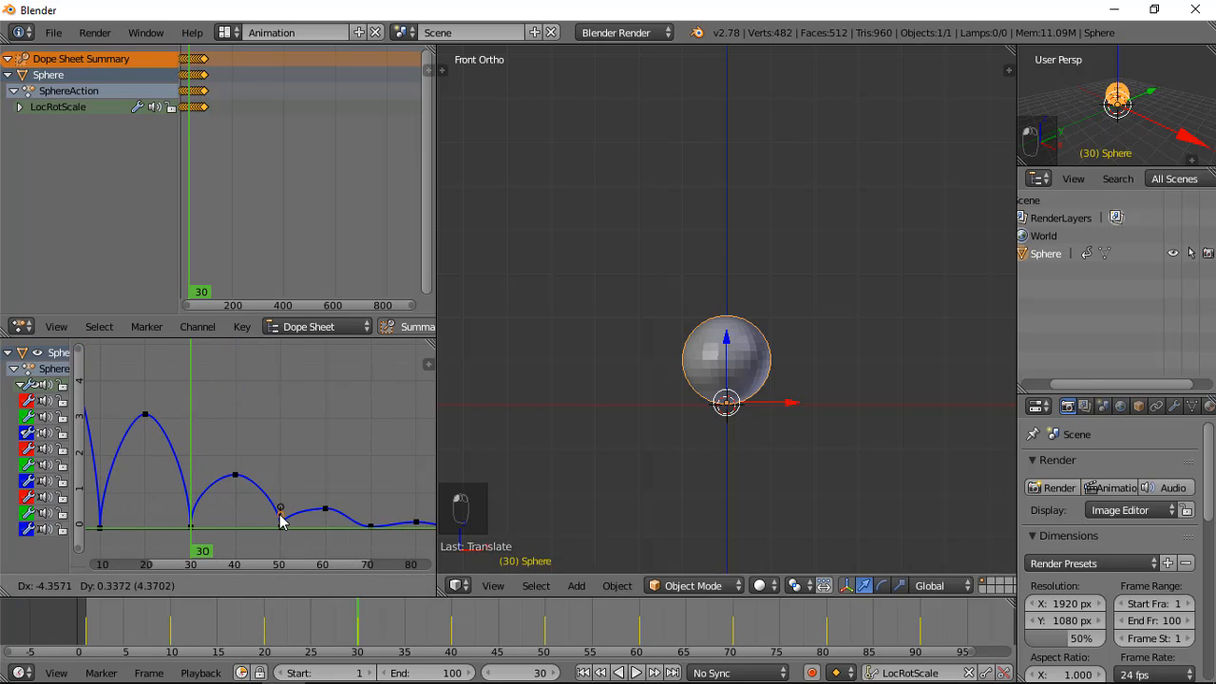
{"action": "left_click", "coordinate": [280, 516]}
- Set the frame 70 keyframe's handles to Free and raise both slightly above it
{"action": "left_click", "coordinate": [374, 533]}
{"action": "key", "text": "v"}
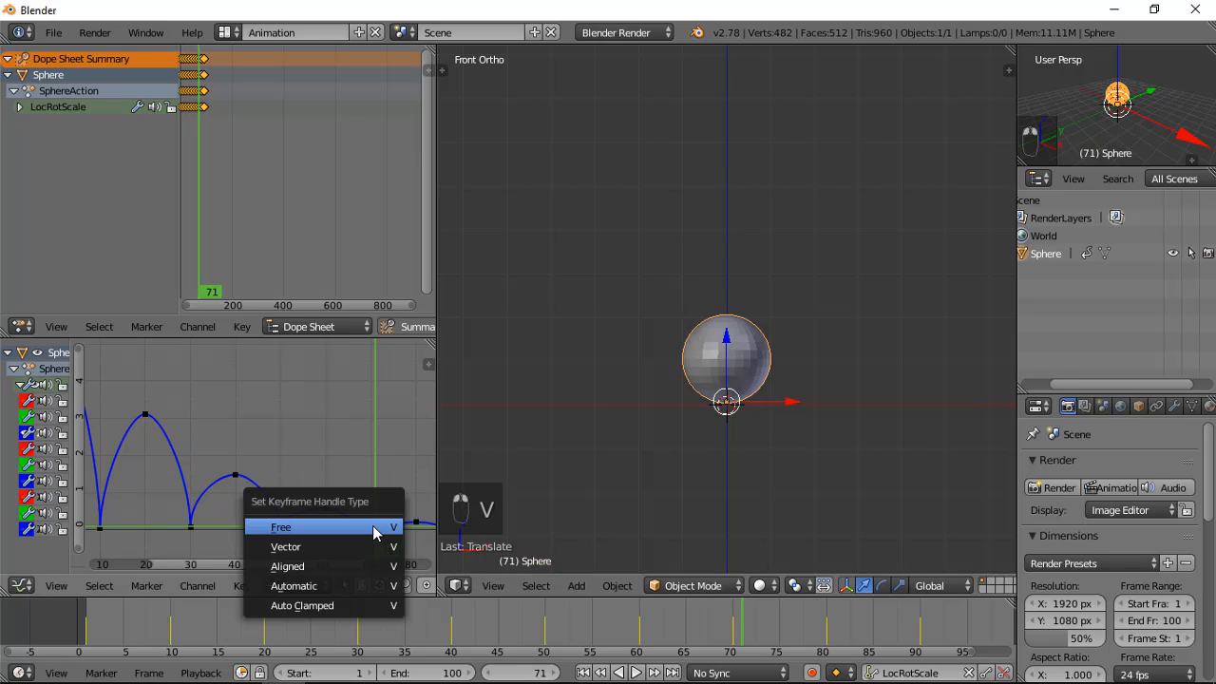
{"action": "left_click", "coordinate": [375, 529]}
{"action": "key", "text": "g"}
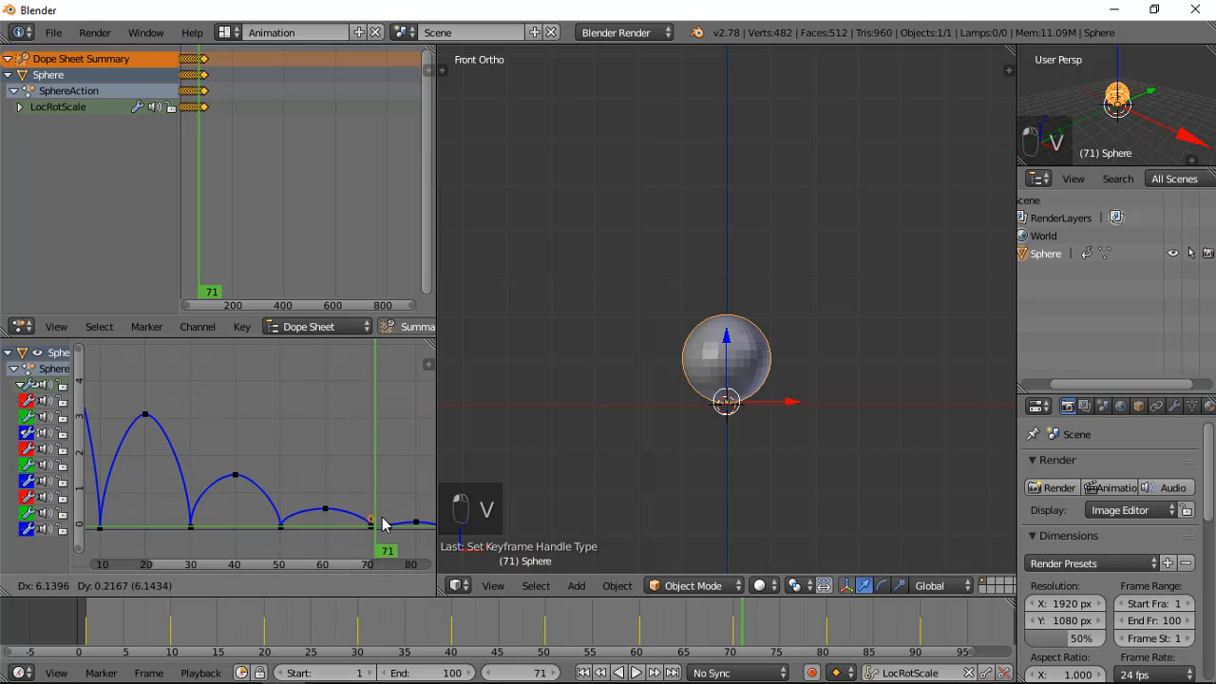
{"action": "left_click", "coordinate": [383, 523]}
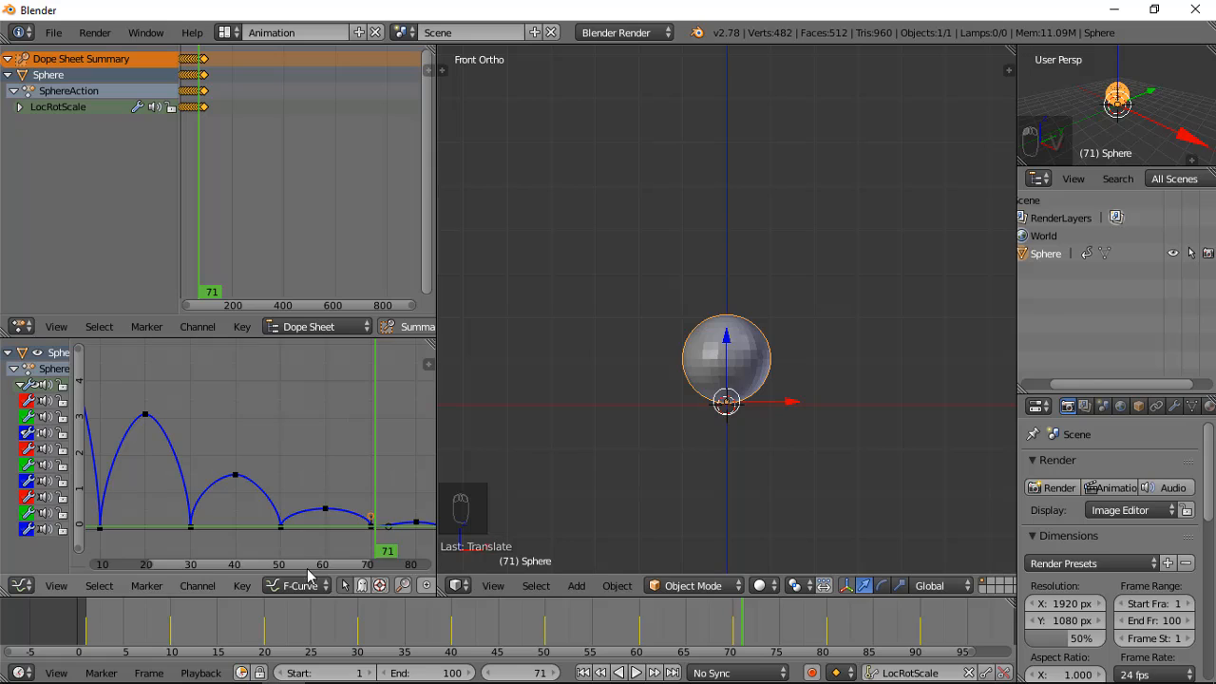
{"action": "left_click_drag", "start_coordinate": [302, 562], "coordinate": [344, 551]}
{"action": "key", "text": "g"}
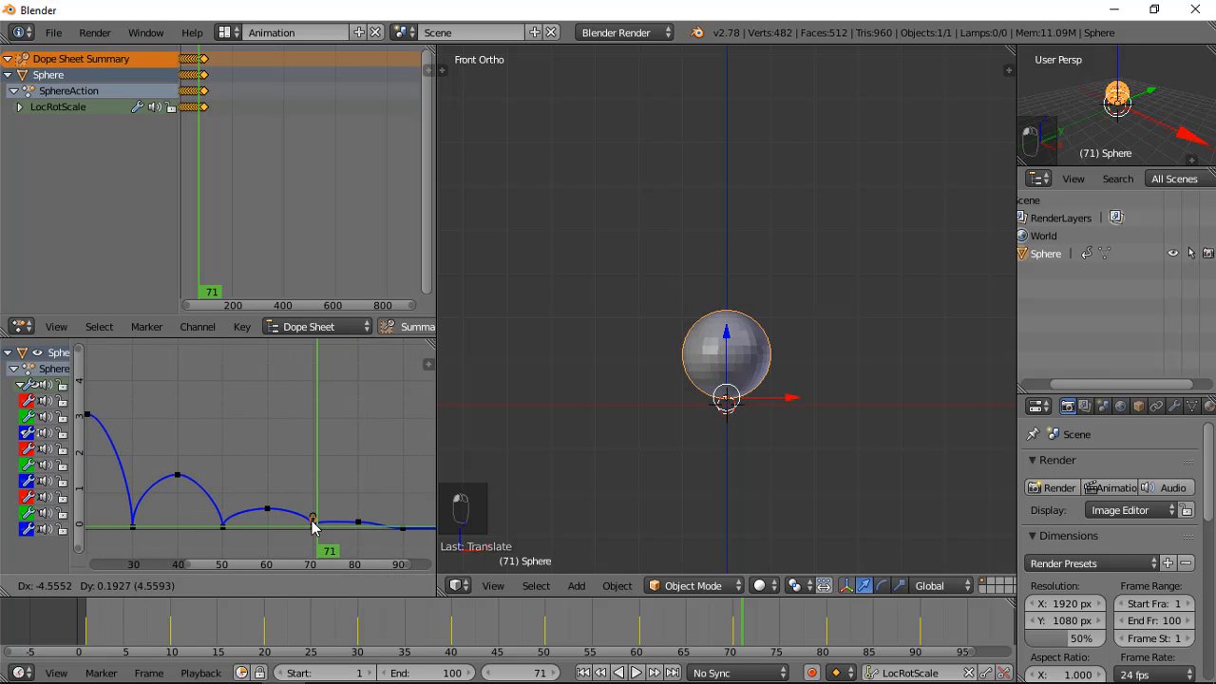
{"action": "left_click", "coordinate": [314, 529]}
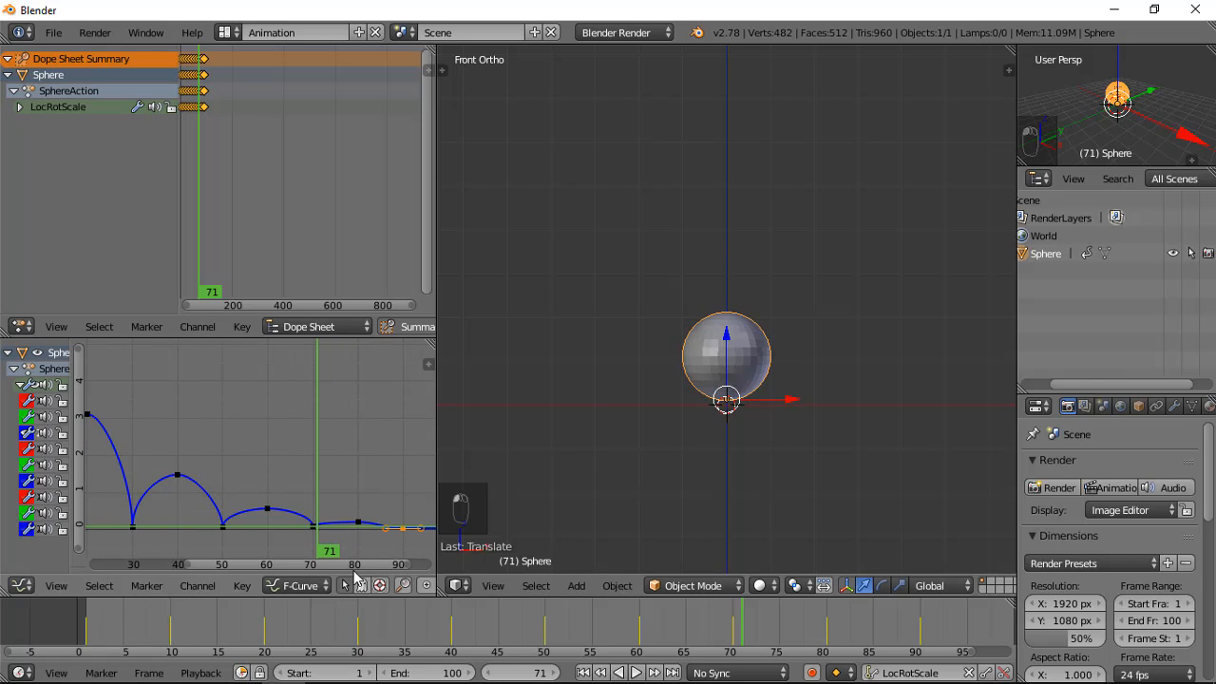
- Set the last keyframe's handles at frame 90 to Free and raise its incoming handle slightly above it
{"action": "left_click_drag", "start_coordinate": [353, 570], "coordinate": [363, 532]}
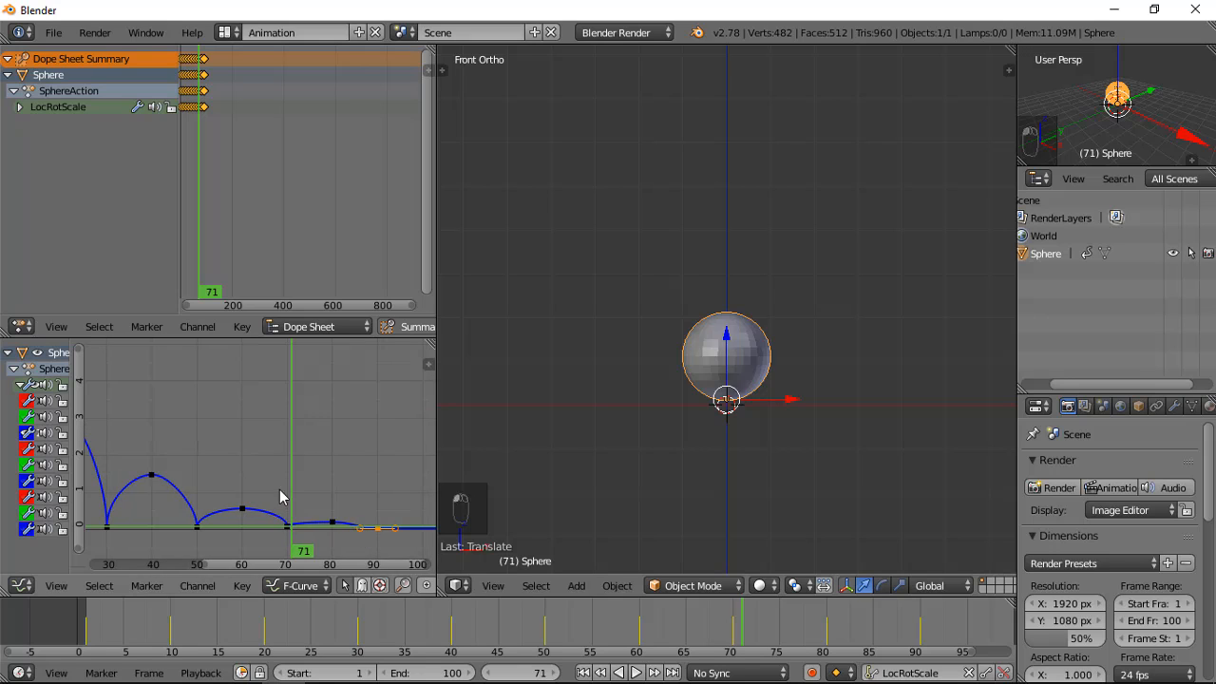
{"action": "left_click_drag", "start_coordinate": [281, 496], "coordinate": [379, 537]}
{"action": "key", "text": "v"}
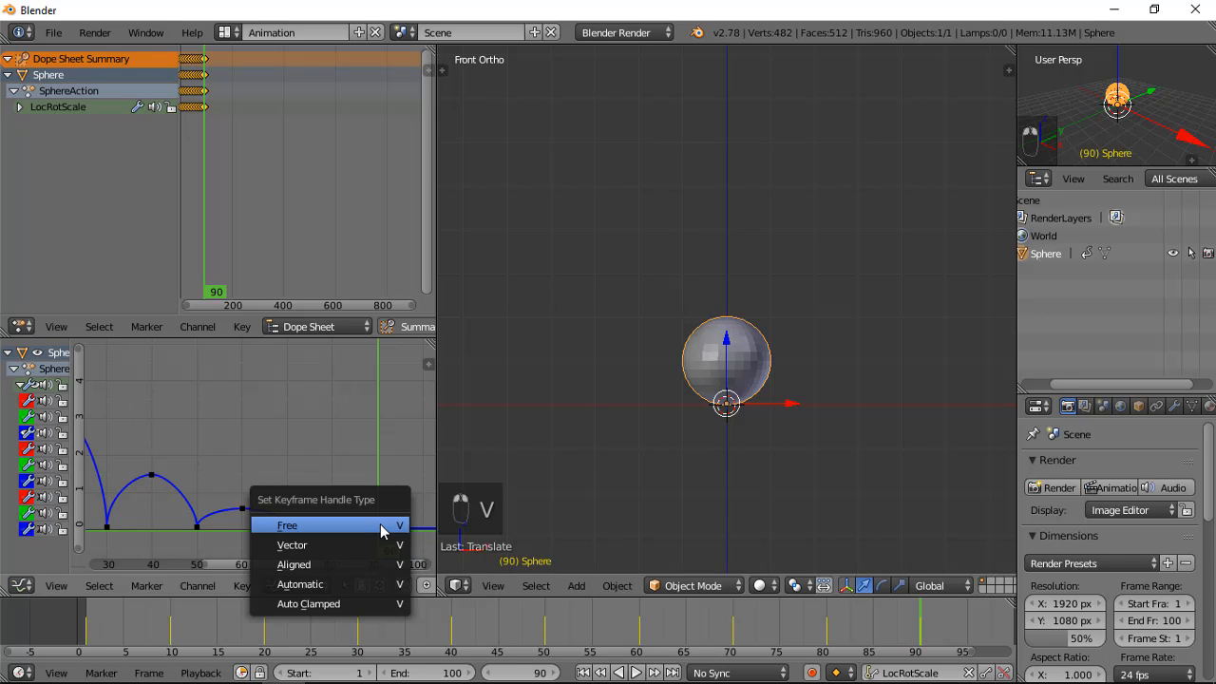
{"action": "left_click", "coordinate": [365, 543]}
{"action": "key", "text": "g"}
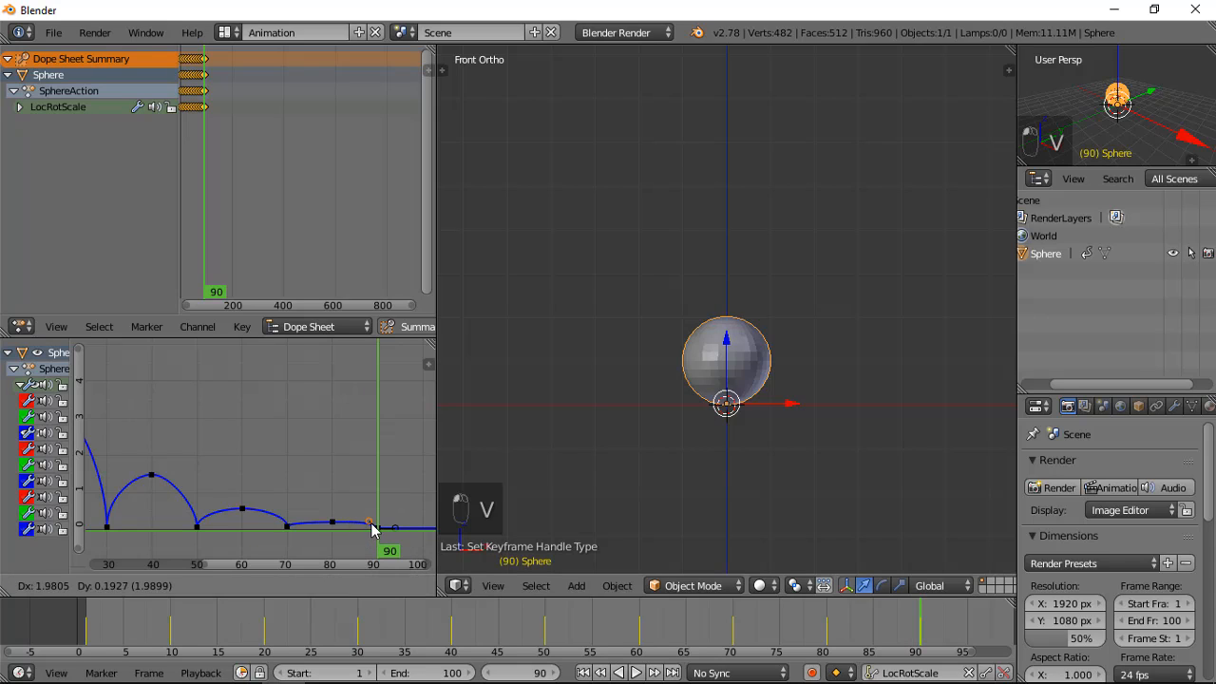
{"action": "left_click", "coordinate": [370, 529]}
{"action": "left_click_drag", "start_coordinate": [373, 529], "coordinate": [378, 526]}
- Return to frame 1, play the animation with the sharpened bounces and stop the playback
{"action": "right_click_drag", "start_coordinate": [353, 518], "coordinate": [138, 558]}
{"action": "left_click", "coordinate": [83, 617]}
{"action": "scroll", "coordinate": [666, 376], "scroll_direction": "down", "scroll_amount": 3}
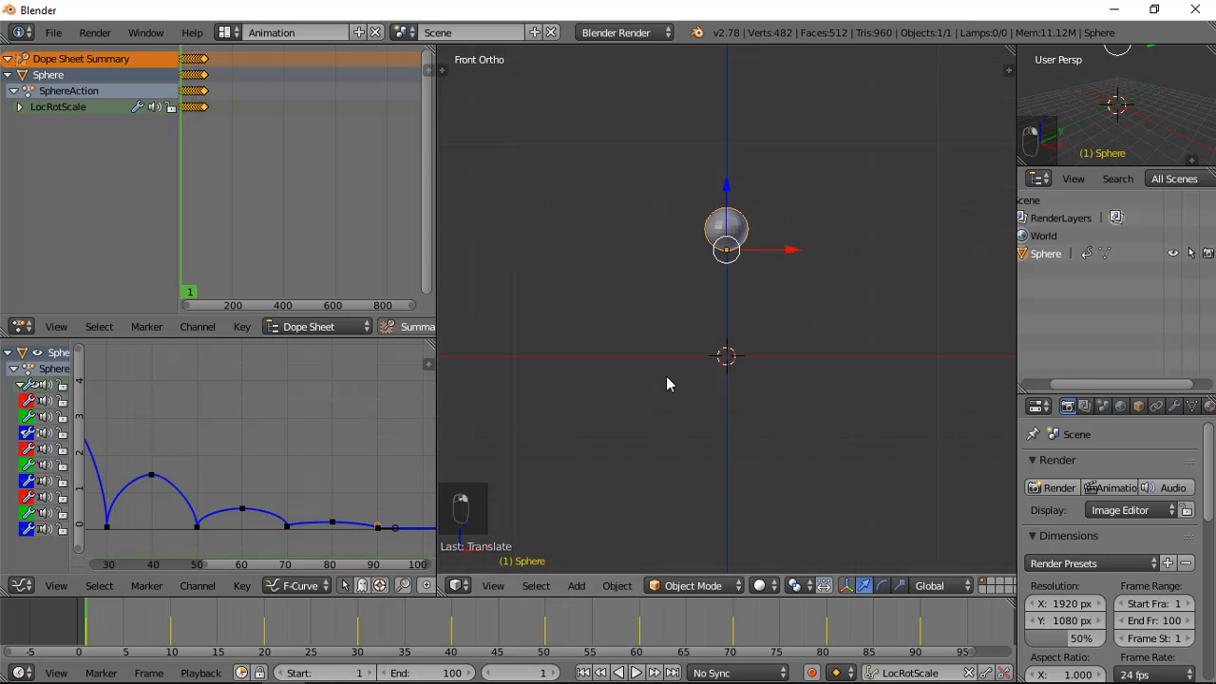
{"action": "left_click", "coordinate": [639, 673]}
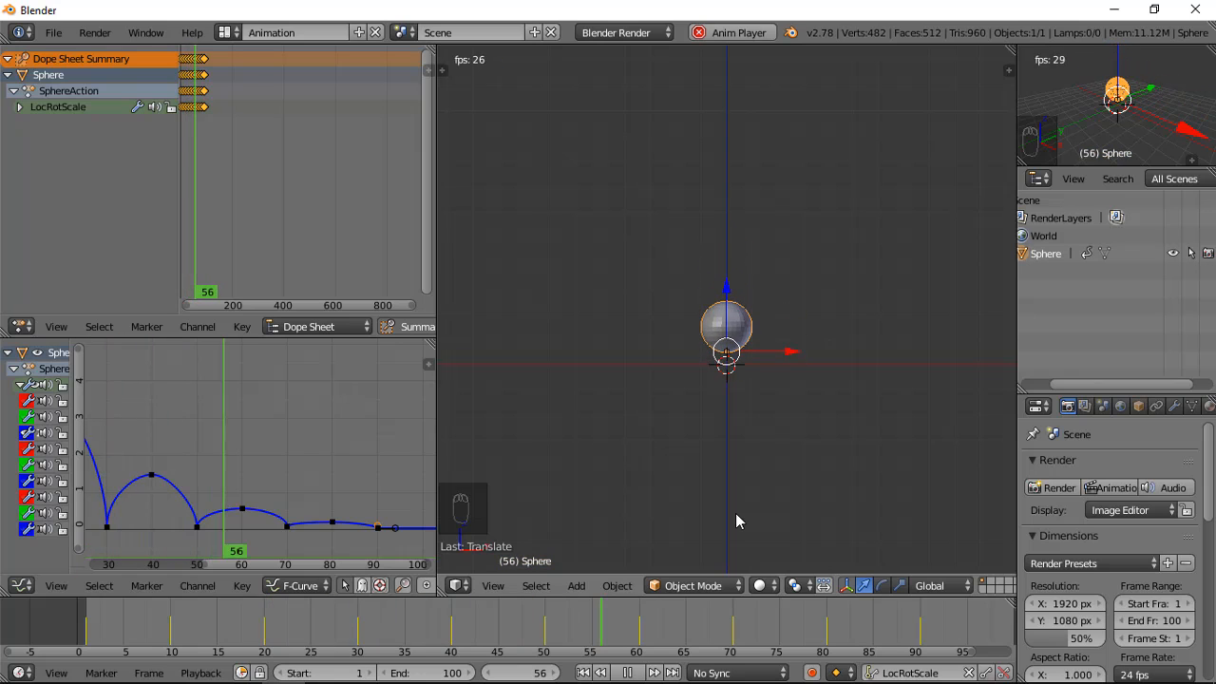
{"action": "left_click", "coordinate": [628, 672]}
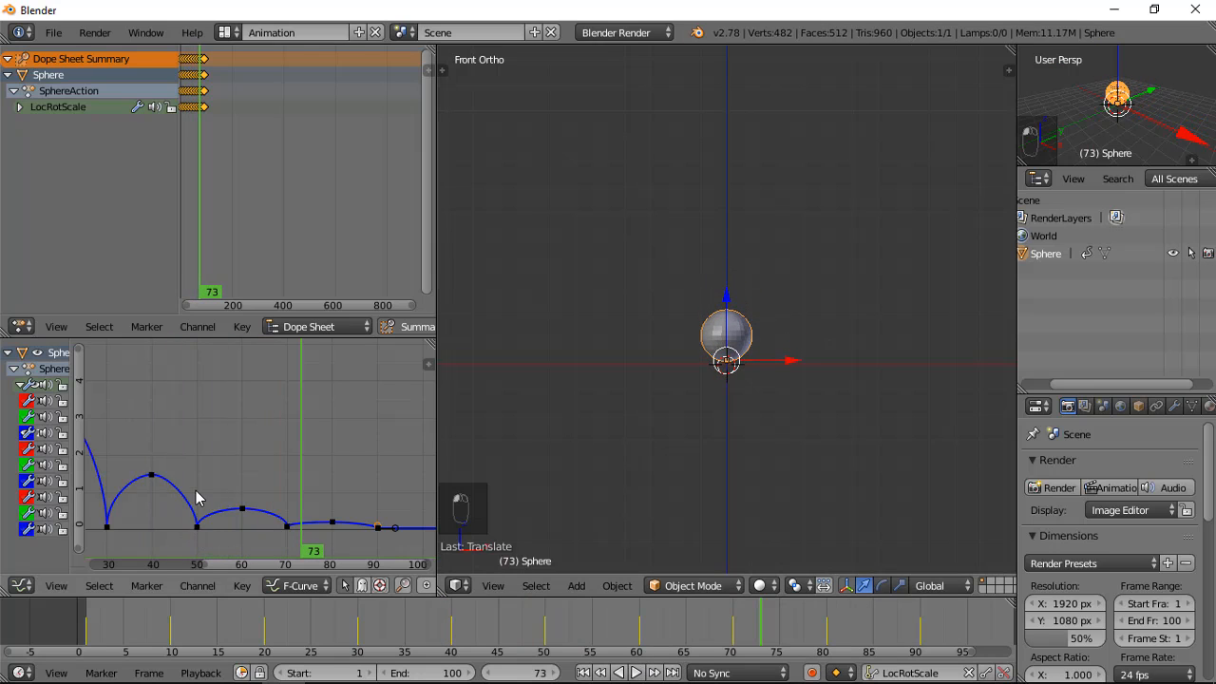
- Scrub through the animation in the F-curve graph and Dope Sheet to examine the spacing of the bounce keyframes
{"action": "middle_click_drag", "start_coordinate": [196, 490], "coordinate": [271, 466]}
{"action": "left_click_drag", "start_coordinate": [272, 467], "coordinate": [104, 463]}
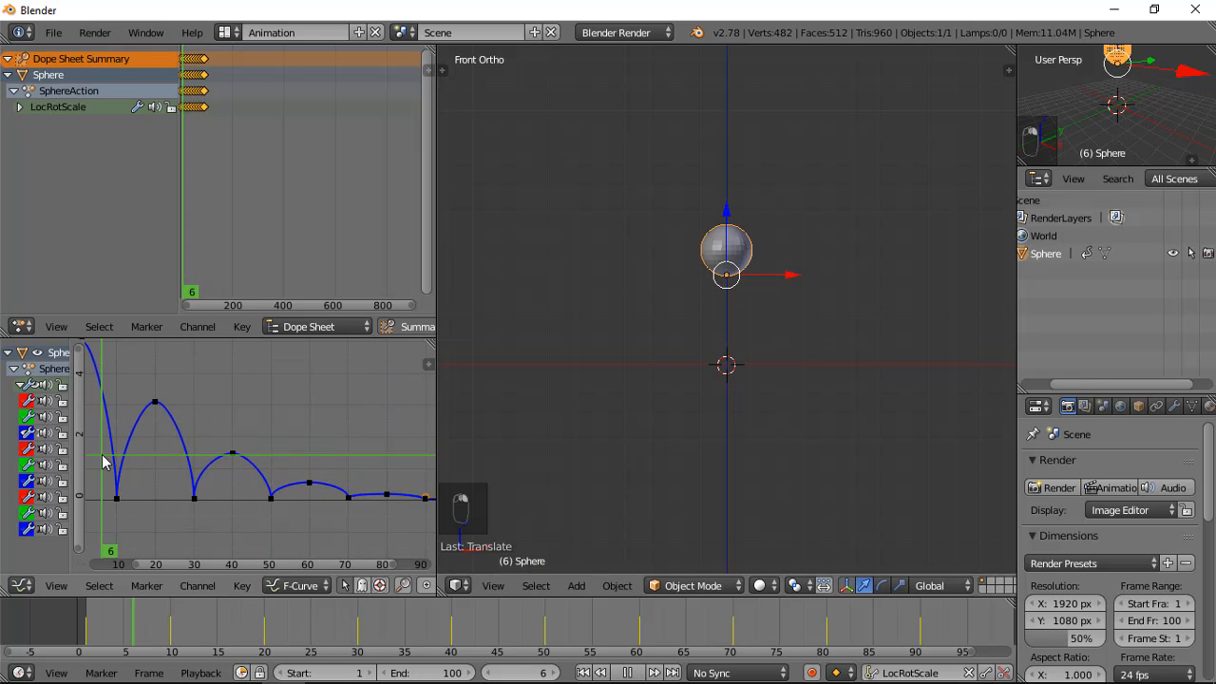
{"action": "middle_click_drag", "start_coordinate": [133, 456], "coordinate": [168, 474]}
{"action": "scroll", "coordinate": [253, 117], "scroll_direction": "up", "scroll_amount": 2}
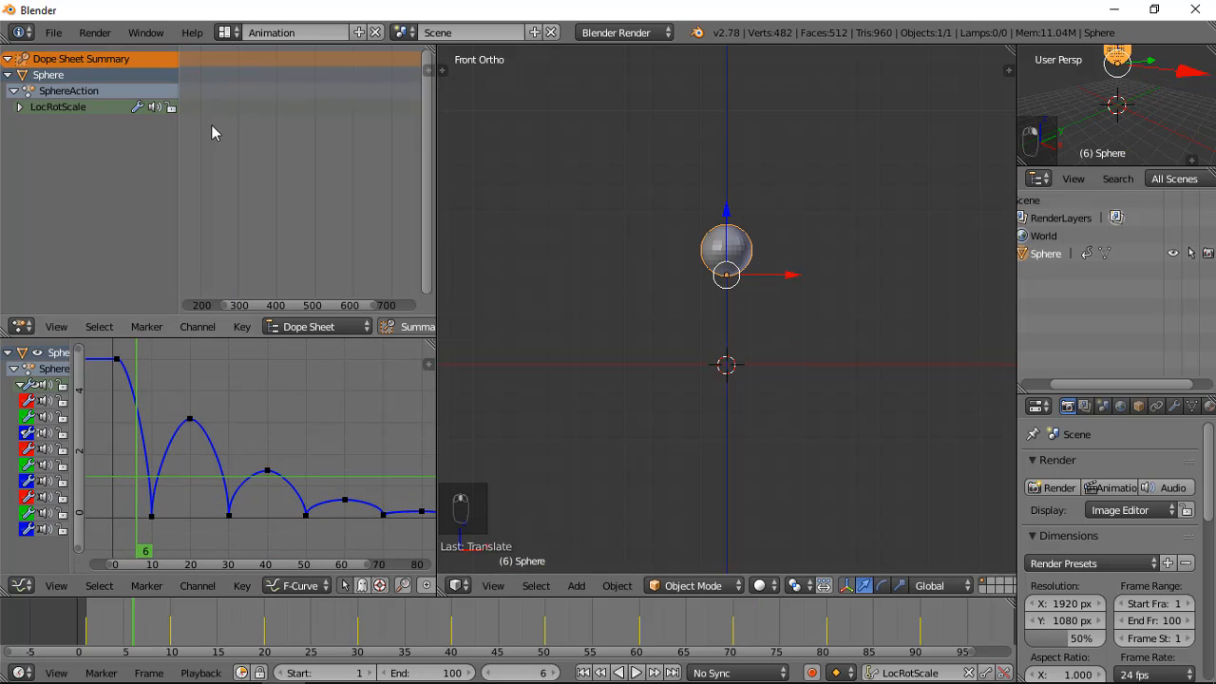
{"action": "middle_click_drag", "start_coordinate": [217, 129], "coordinate": [344, 216]}
{"action": "scroll", "coordinate": [293, 171], "scroll_direction": "up", "scroll_amount": 8}
{"action": "middle_click_drag", "start_coordinate": [293, 175], "coordinate": [371, 233]}
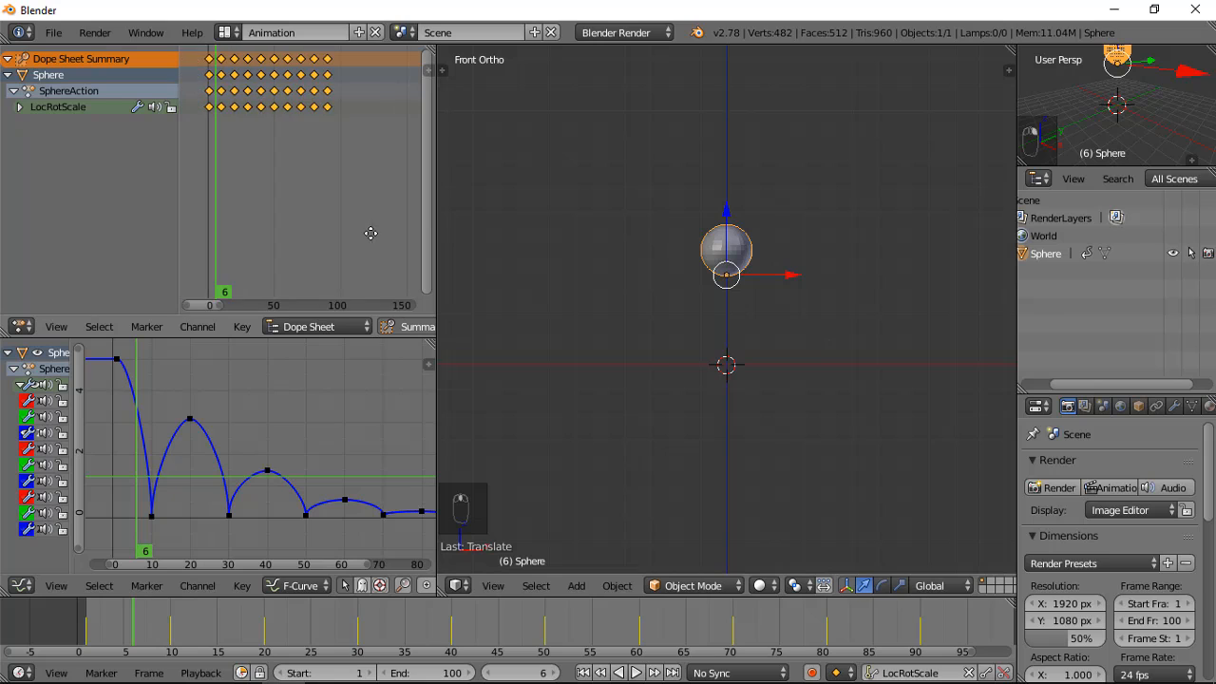
{"action": "scroll", "coordinate": [311, 153], "scroll_direction": "up", "scroll_amount": 4}
{"action": "left_click_drag", "start_coordinate": [216, 76], "coordinate": [294, 123]}
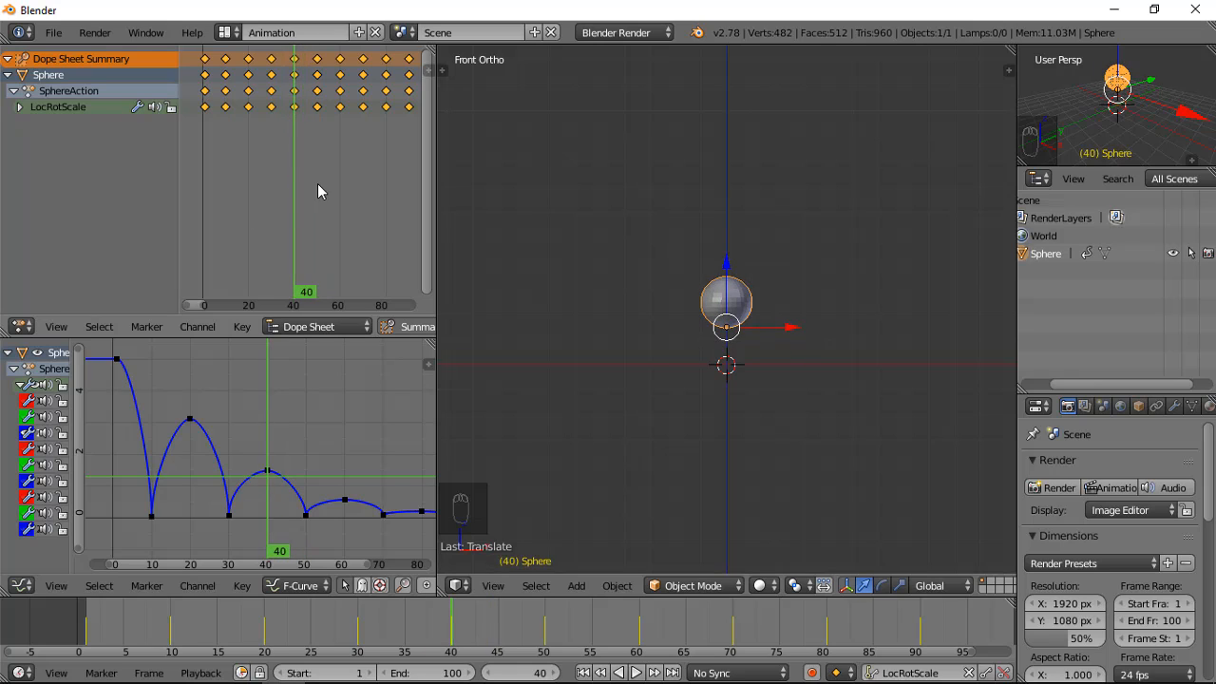
- Move all Dope Sheet keyframes from frame 40 onward three frames earlier, so that the first of them lands on frame 37
{"action": "key", "text": "a"}
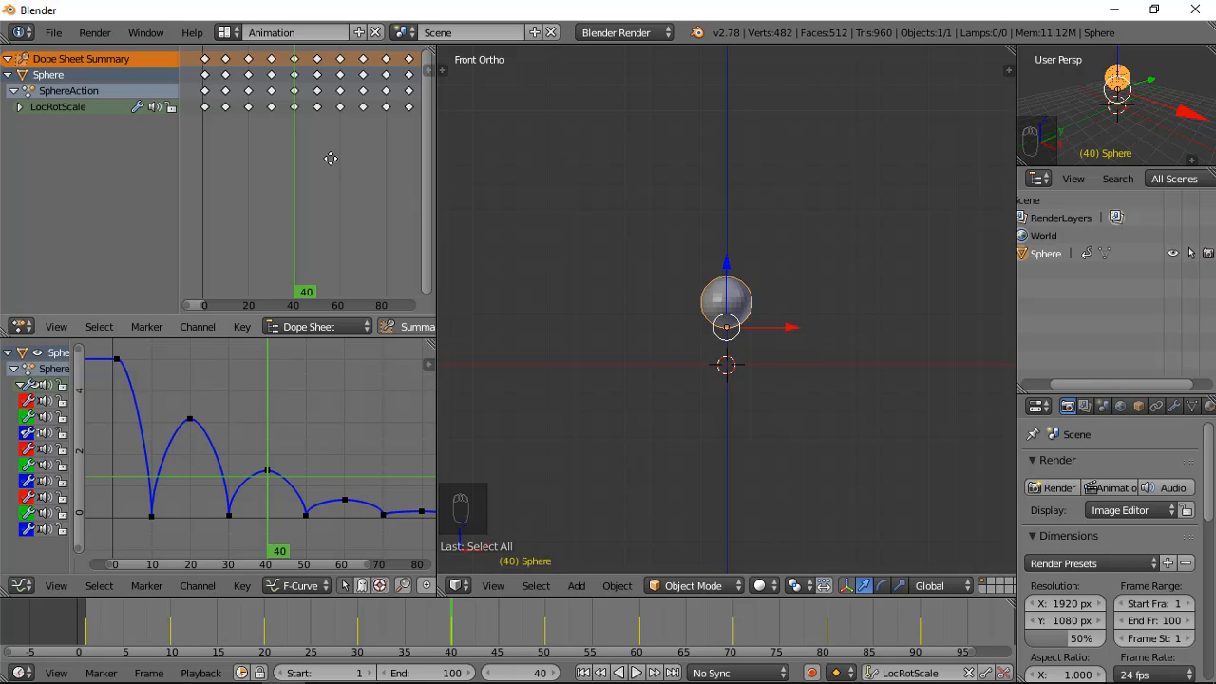
{"action": "middle_click_drag", "start_coordinate": [327, 153], "coordinate": [320, 165]}
{"action": "right_click", "coordinate": [286, 58]}
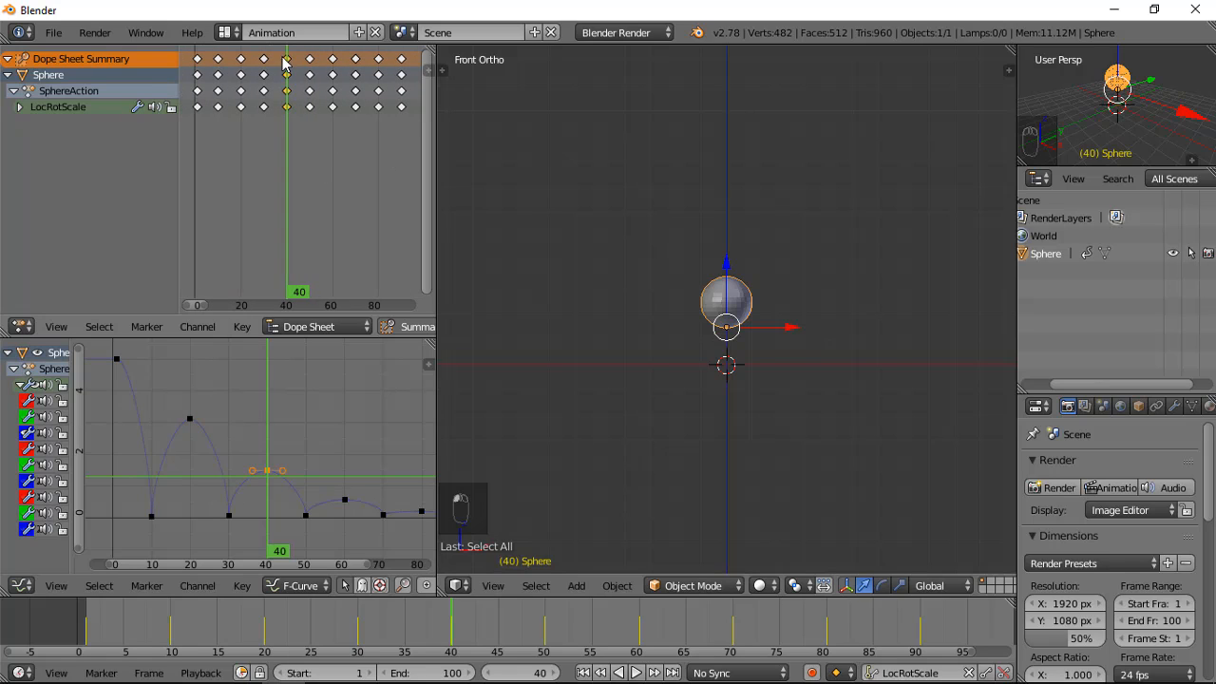
{"action": "left_click_drag", "start_coordinate": [286, 62], "coordinate": [273, 108]}
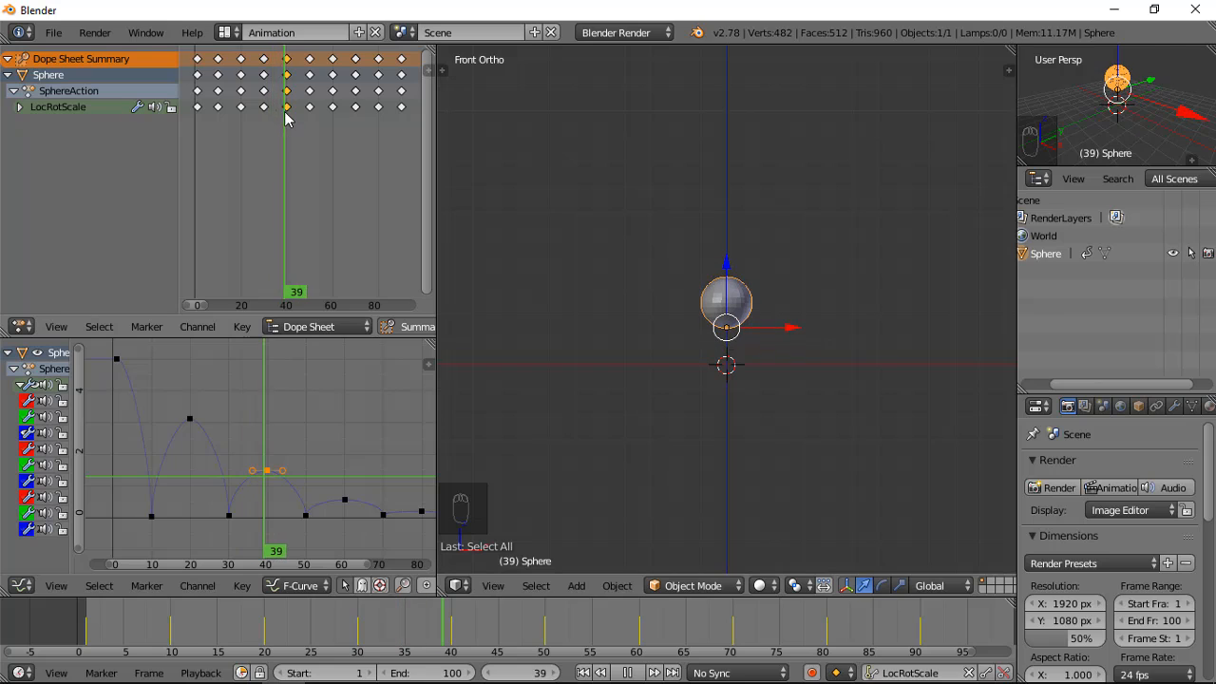
{"action": "key", "text": "Escape"}
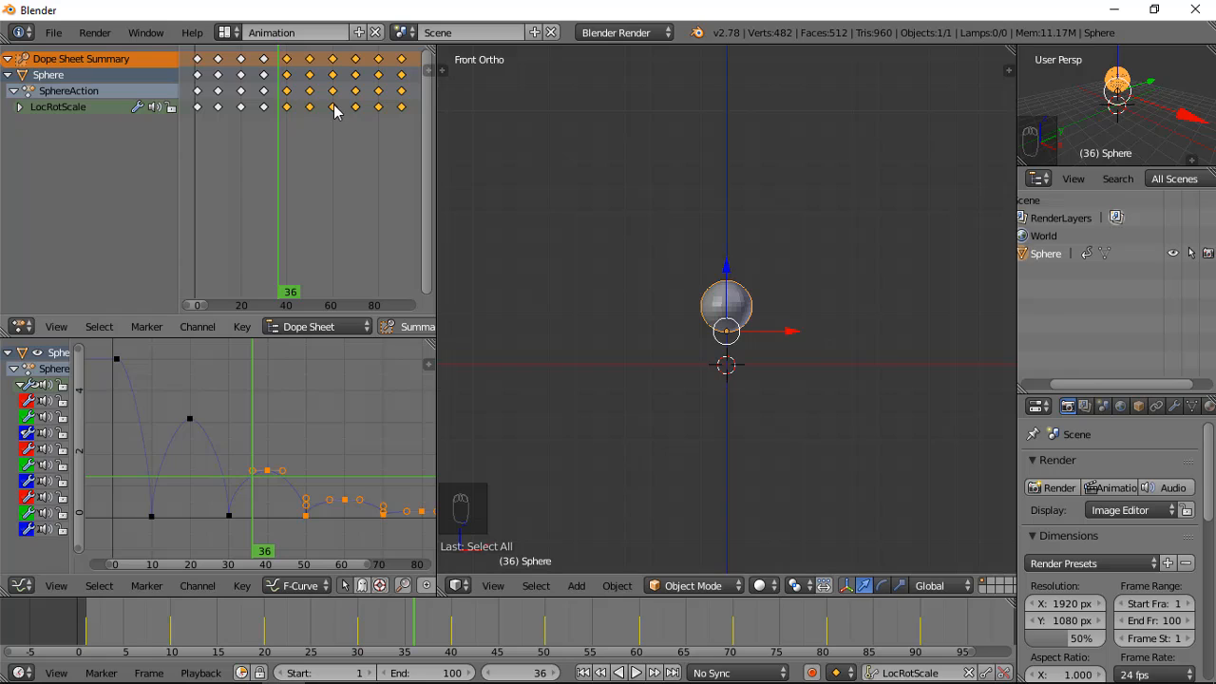
{"action": "key", "text": "g"}
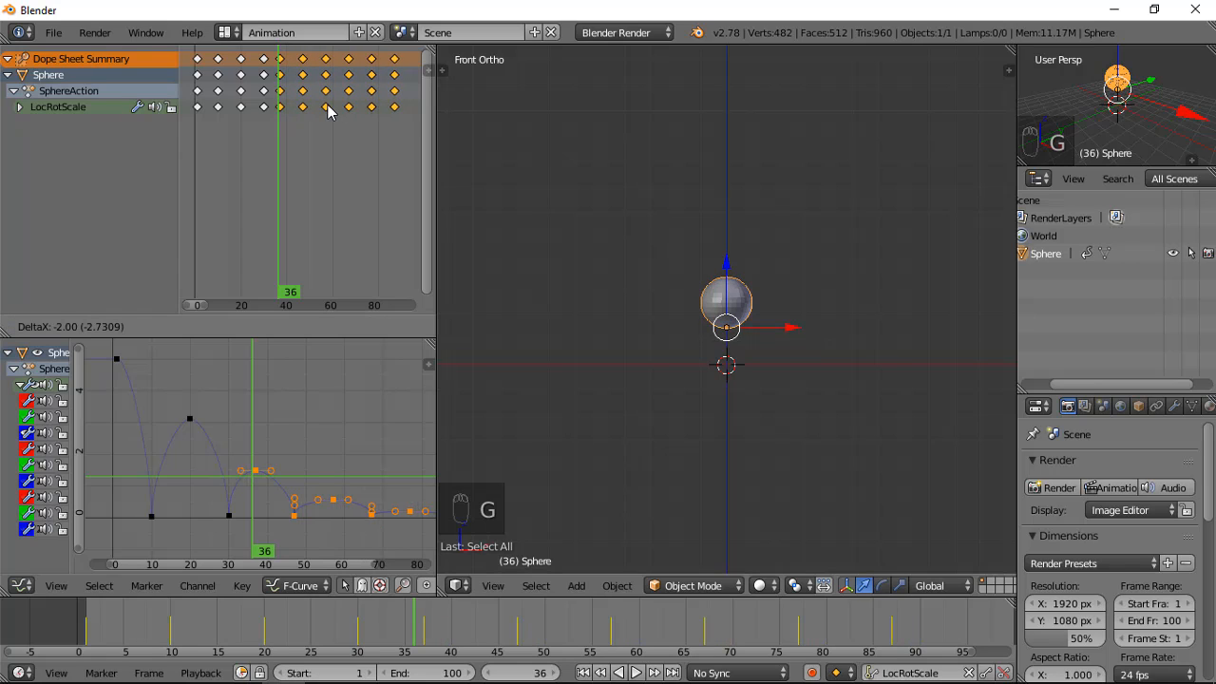
{"action": "left_click", "coordinate": [328, 111]}
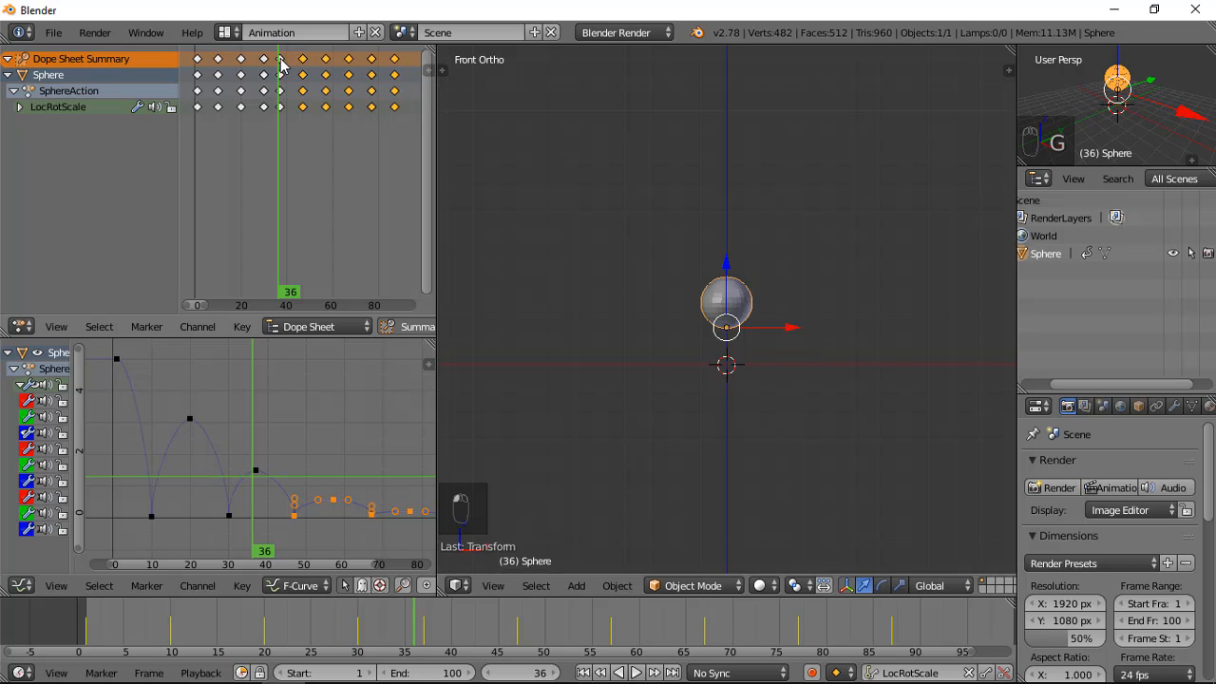
- Move the keyframes that follow frame 37 earlier as a group, with the first of them on frame 44
{"action": "key", "text": "g"}
{"action": "left_click", "coordinate": [345, 96]}
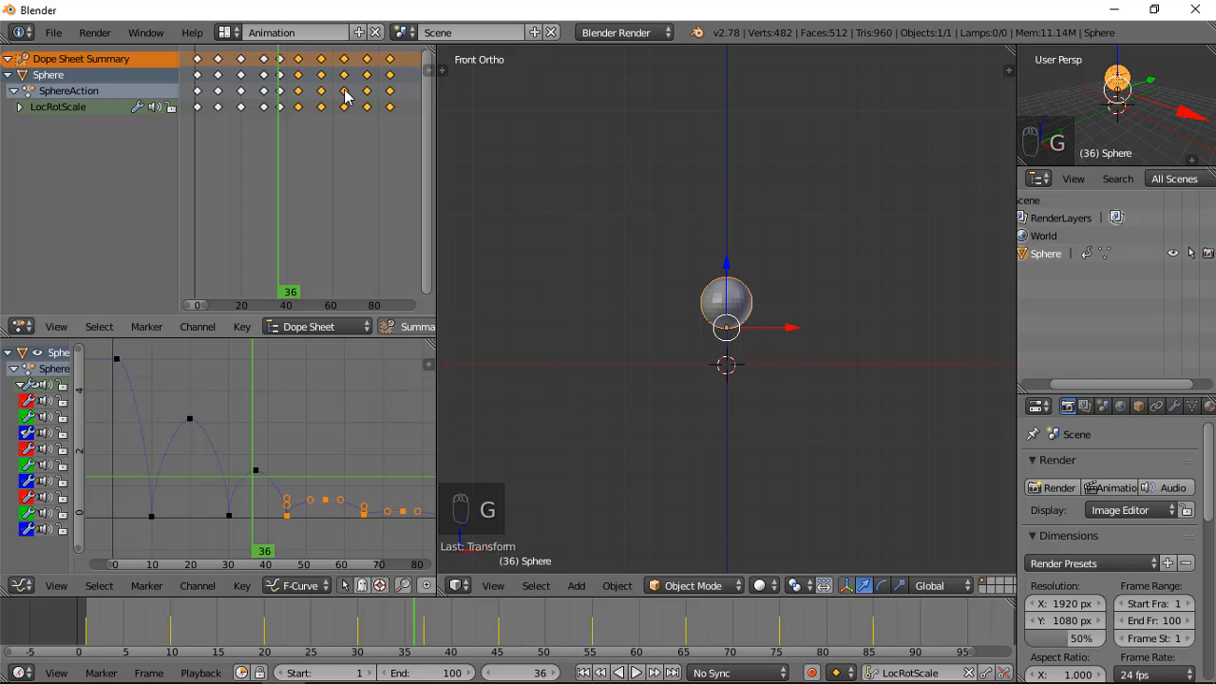
{"action": "key", "text": "g"}
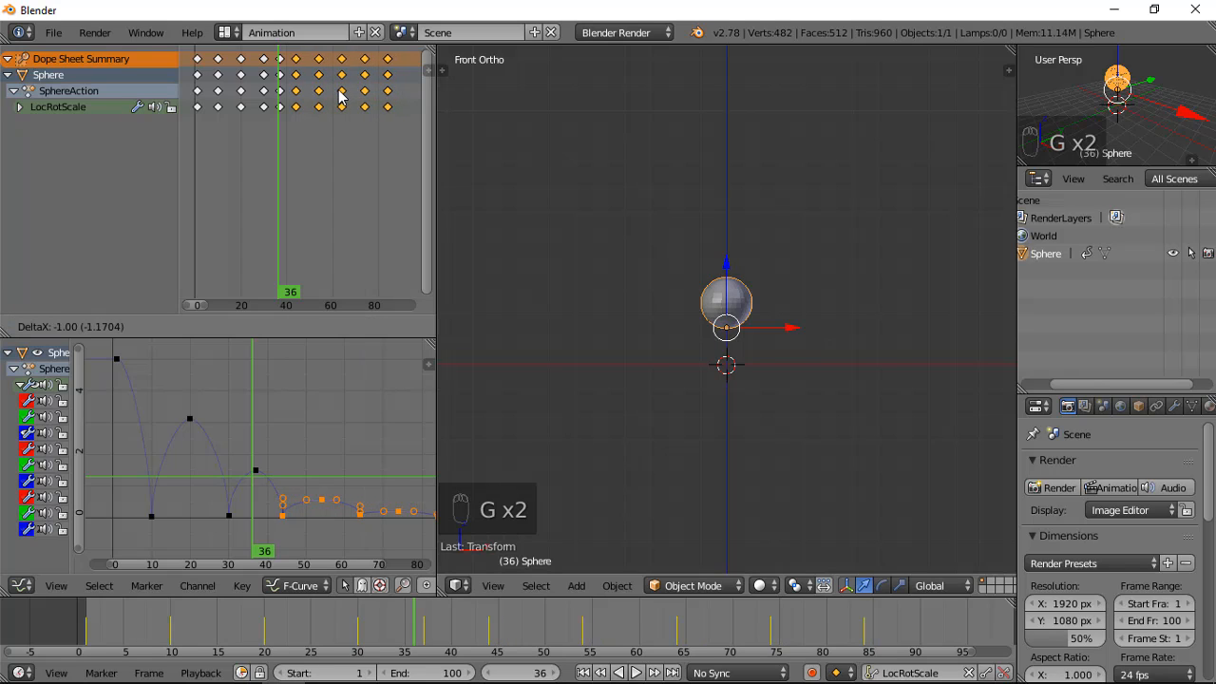
{"action": "left_click", "coordinate": [339, 95]}
- Shift the keyframes after frame 44 earlier to start at frame 50, and the ones after that to start at frame 55
{"action": "scroll", "coordinate": [309, 109], "scroll_direction": "up", "scroll_amount": 4}
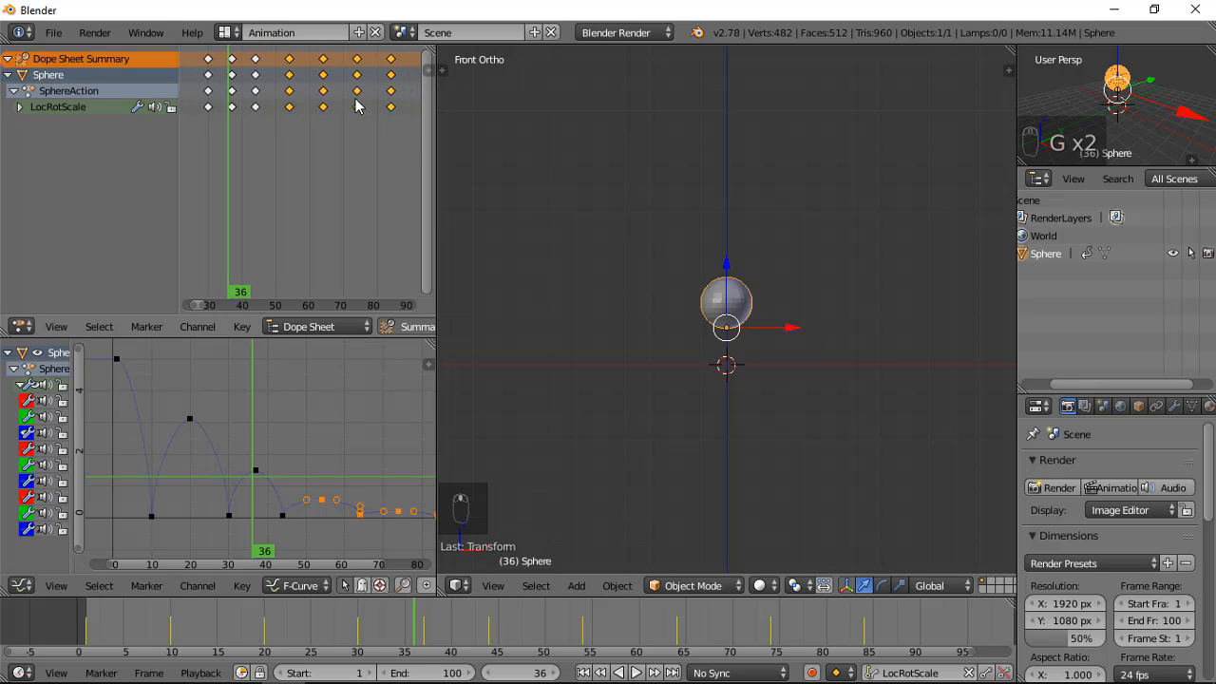
{"action": "key", "text": "g"}
{"action": "left_click", "coordinate": [345, 107]}
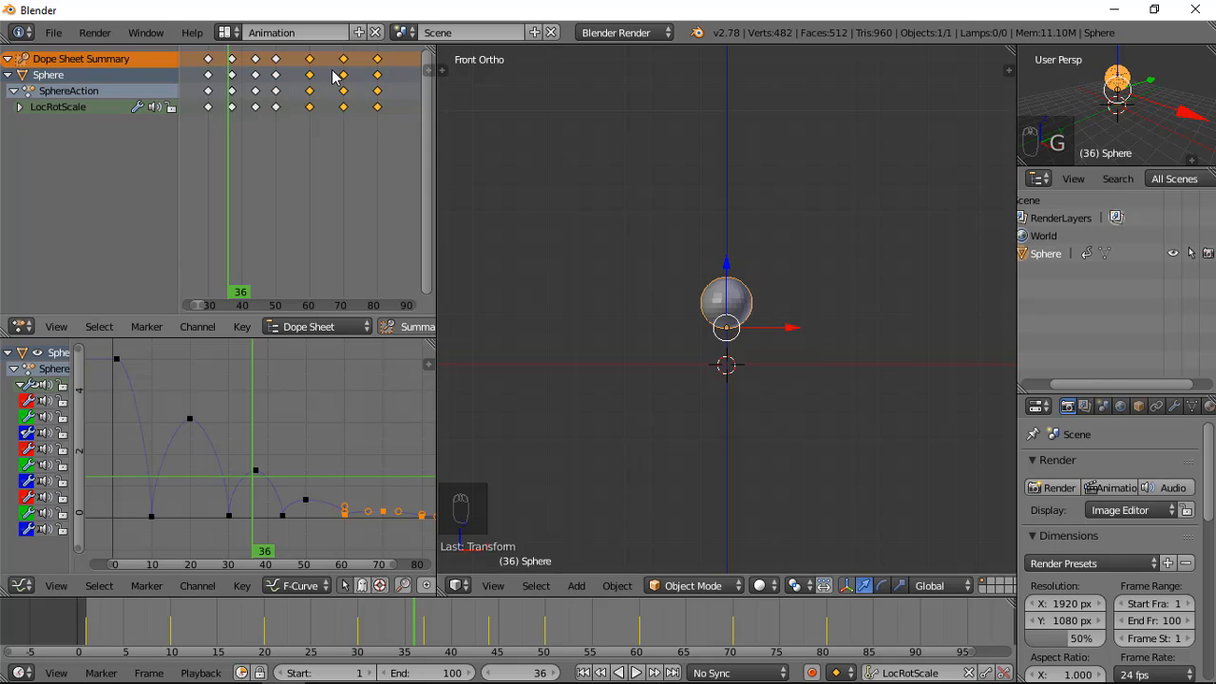
{"action": "key", "text": "g"}
{"action": "left_click", "coordinate": [299, 64]}
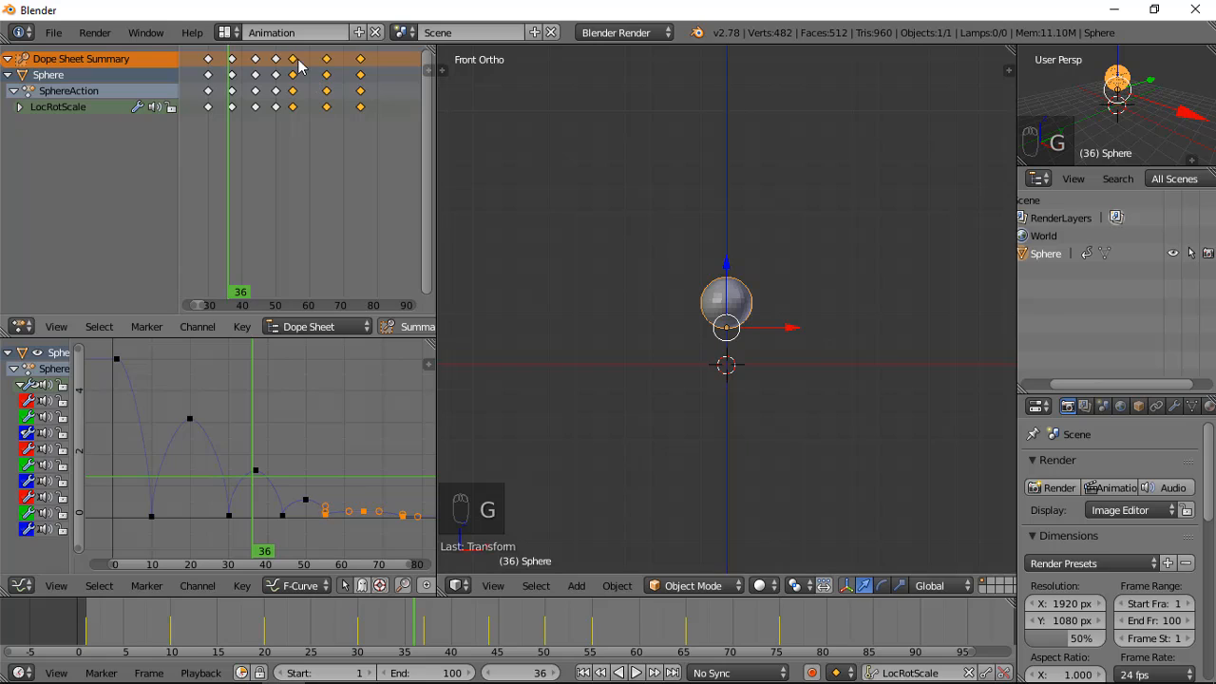
- Move the second-to-last keyframe to frame 60 and the last one to frame 64, leaving all keyframes deselected
{"action": "key", "text": "g"}
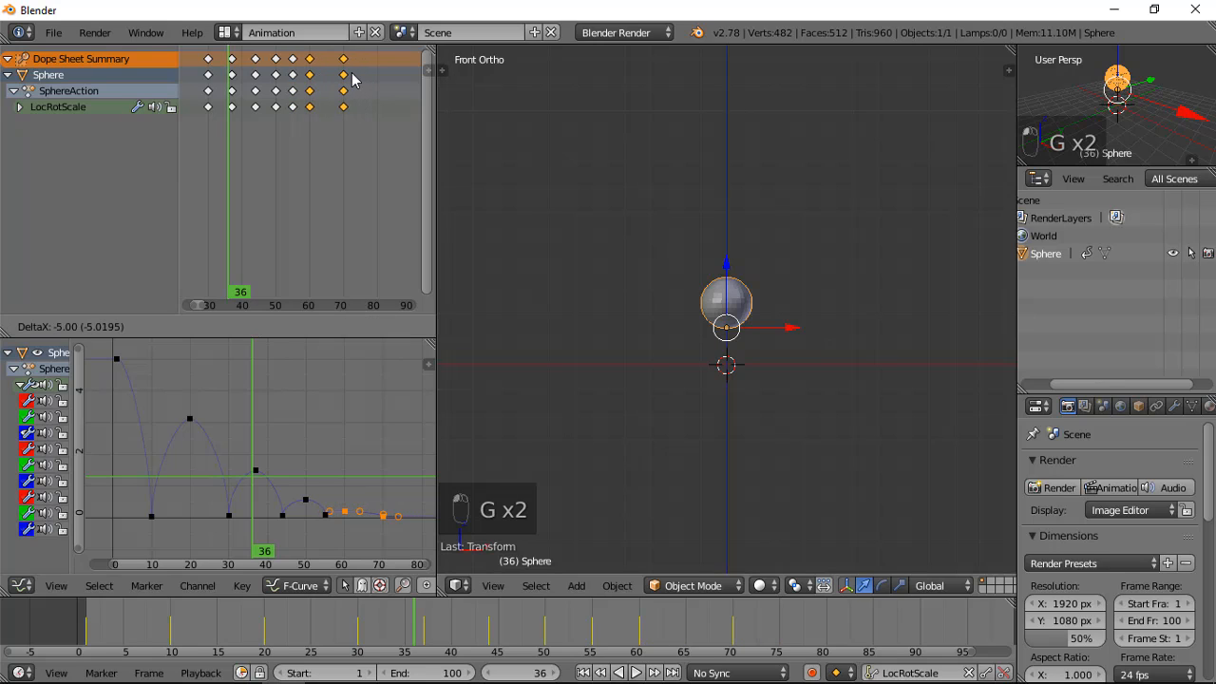
{"action": "left_click", "coordinate": [352, 74]}
{"action": "right_click", "coordinate": [311, 60], "text": "shift"}
{"action": "key", "text": "g"}
{"action": "left_click", "coordinate": [348, 62]}
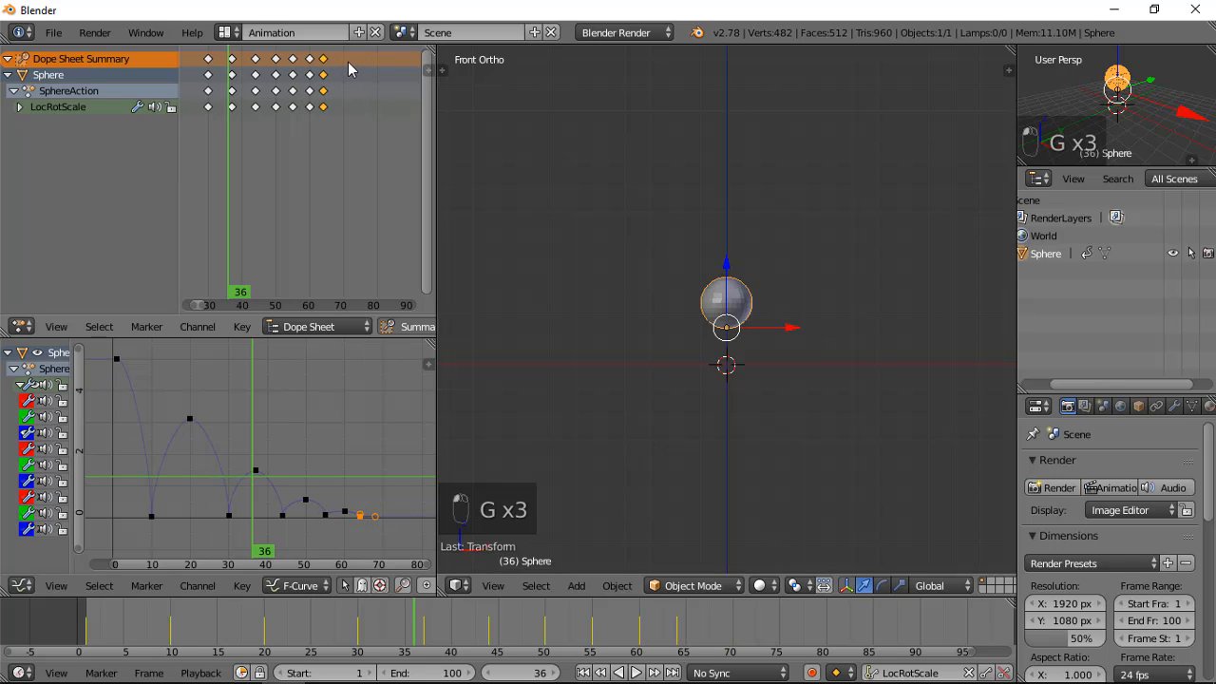
{"action": "key", "text": "a"}
- Set the animation's end frame to 80, play the retimed bounces from the start and stop the playback
{"action": "scroll", "coordinate": [318, 103], "scroll_direction": "down", "scroll_amount": 4}
{"action": "left_click_drag", "start_coordinate": [268, 108], "coordinate": [179, 123]}
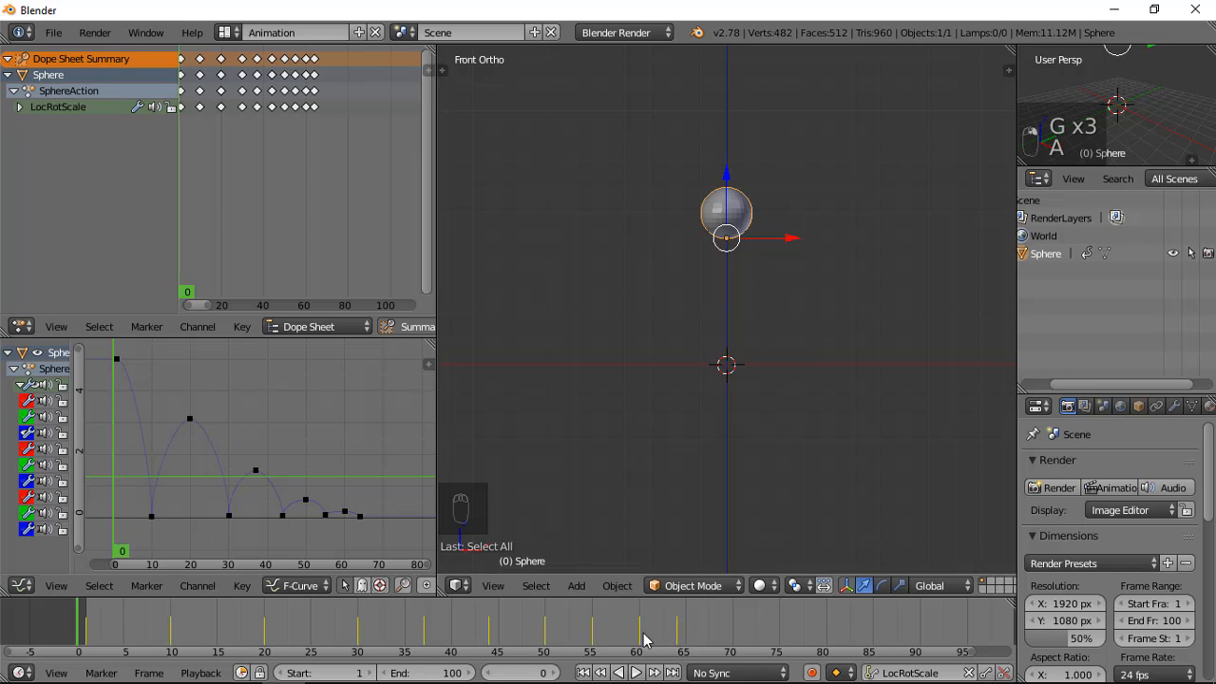
{"action": "left_click", "coordinate": [393, 673]}
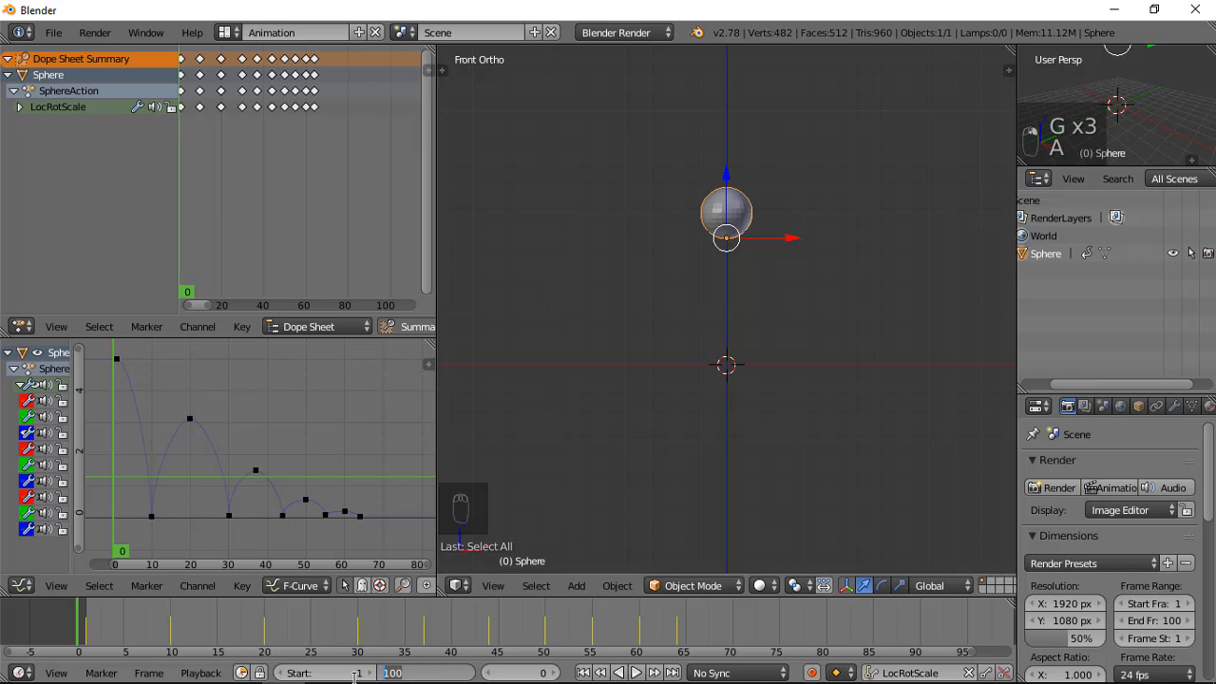
{"action": "type", "text": "88"}
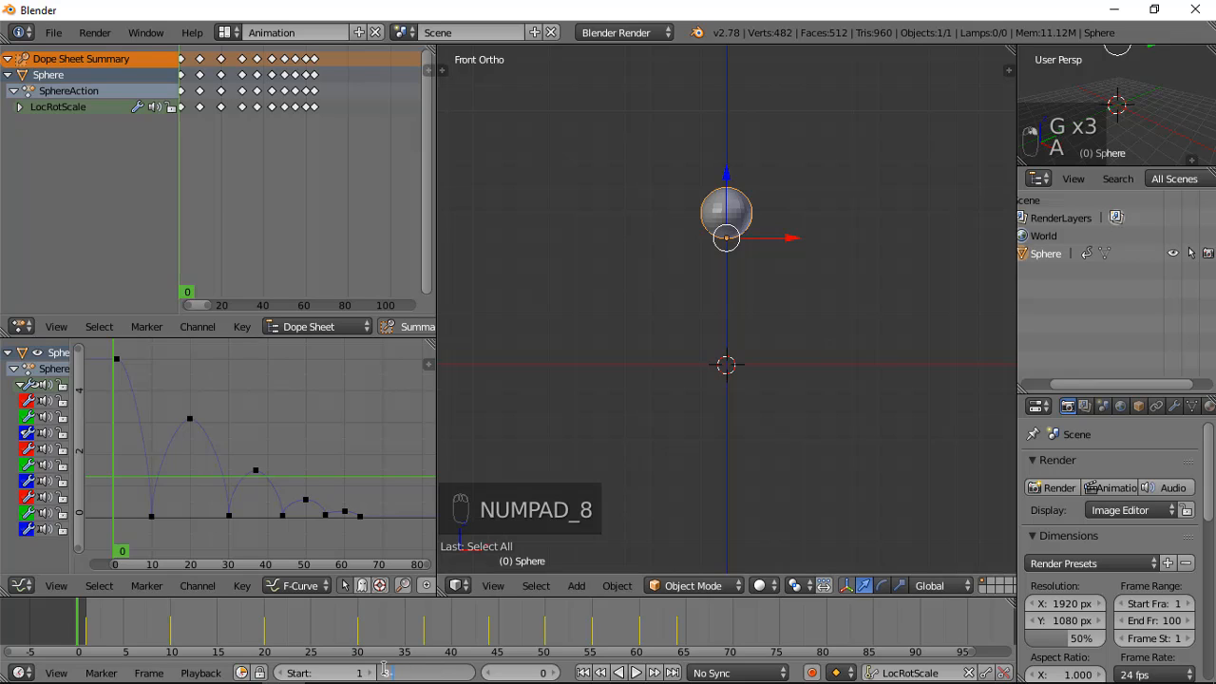
{"action": "key", "text": "Return"}
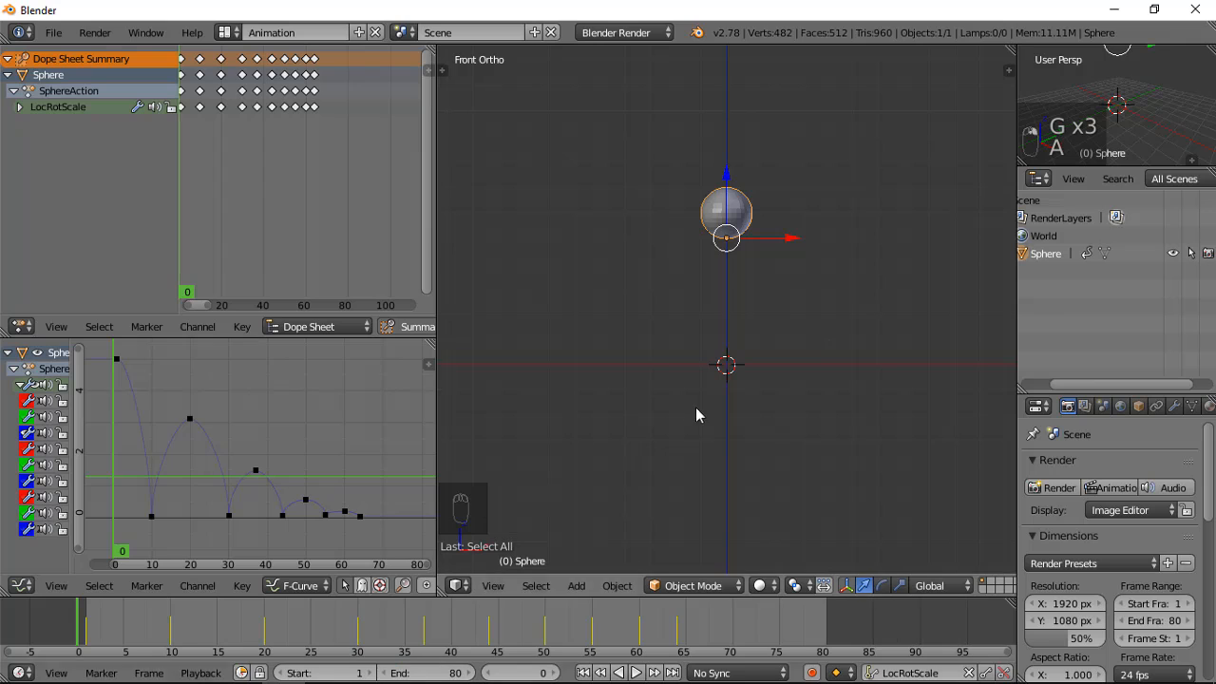
{"action": "left_click", "coordinate": [638, 673]}
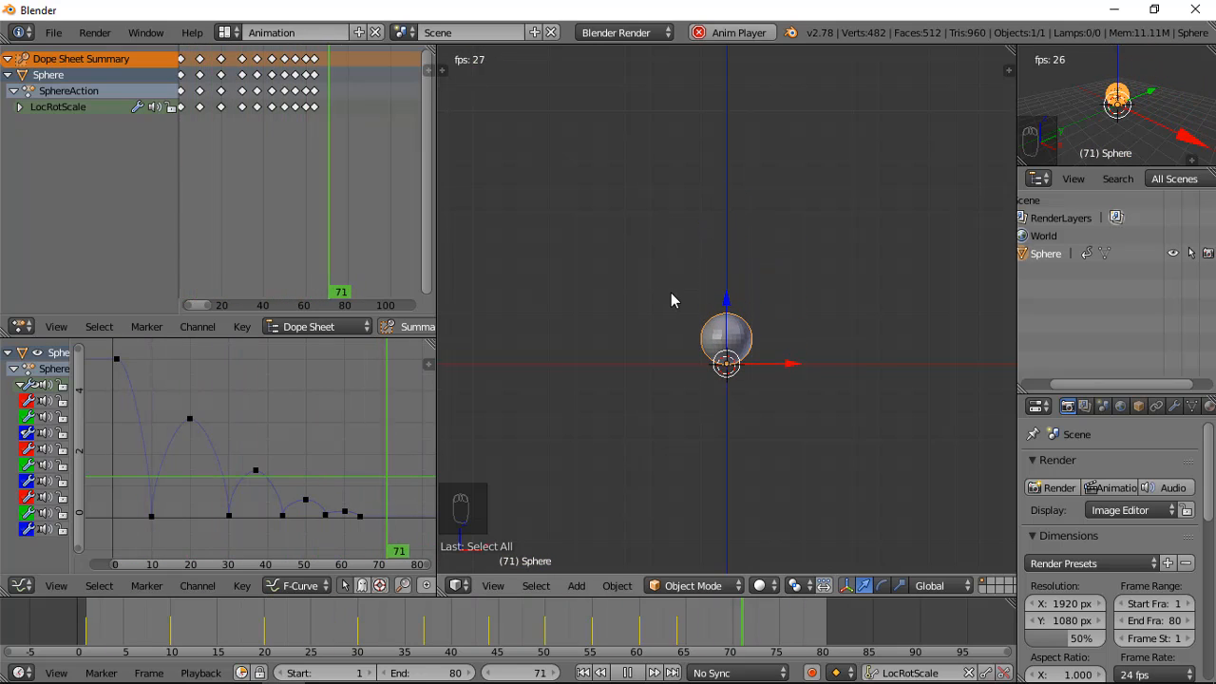
{"action": "left_click", "coordinate": [626, 673]}
- At frame 10, squash the sphere to about 0.78 along Z and insert a LocRotScale keyframe
{"action": "left_click_drag", "start_coordinate": [137, 626], "coordinate": [172, 646]}
{"action": "scroll", "coordinate": [773, 300], "scroll_direction": "up", "scroll_amount": 3}
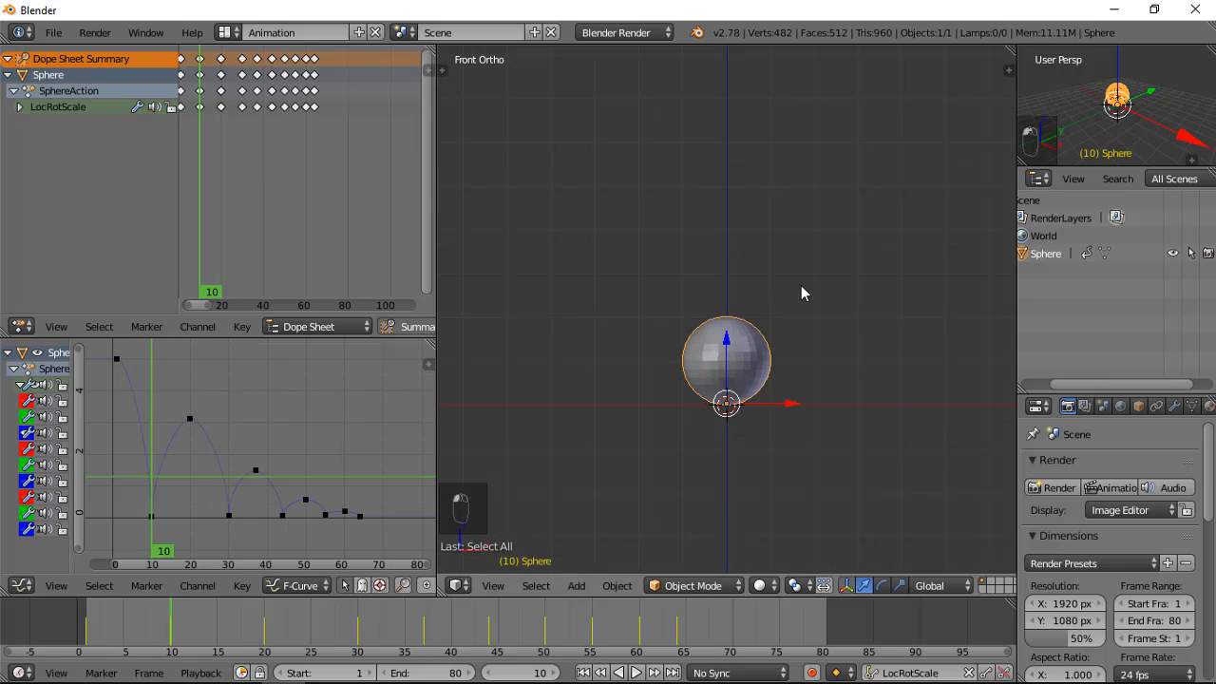
{"action": "key", "text": "s"}
{"action": "key", "text": "z"}
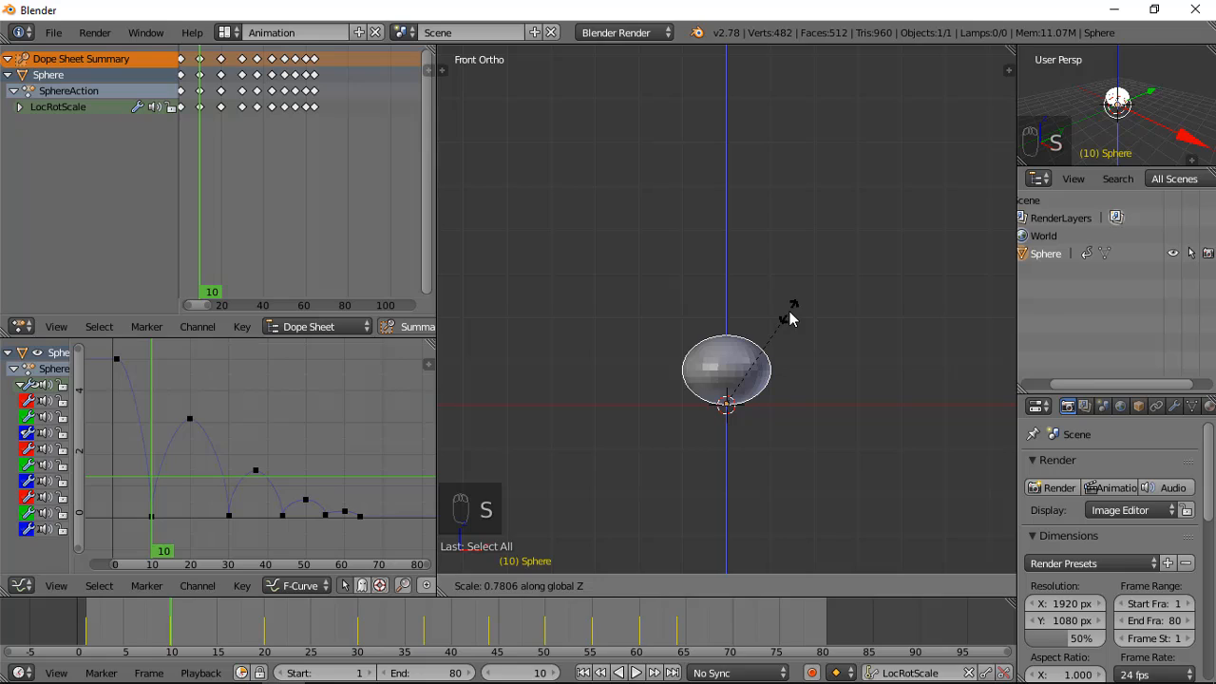
{"action": "left_click", "coordinate": [790, 318]}
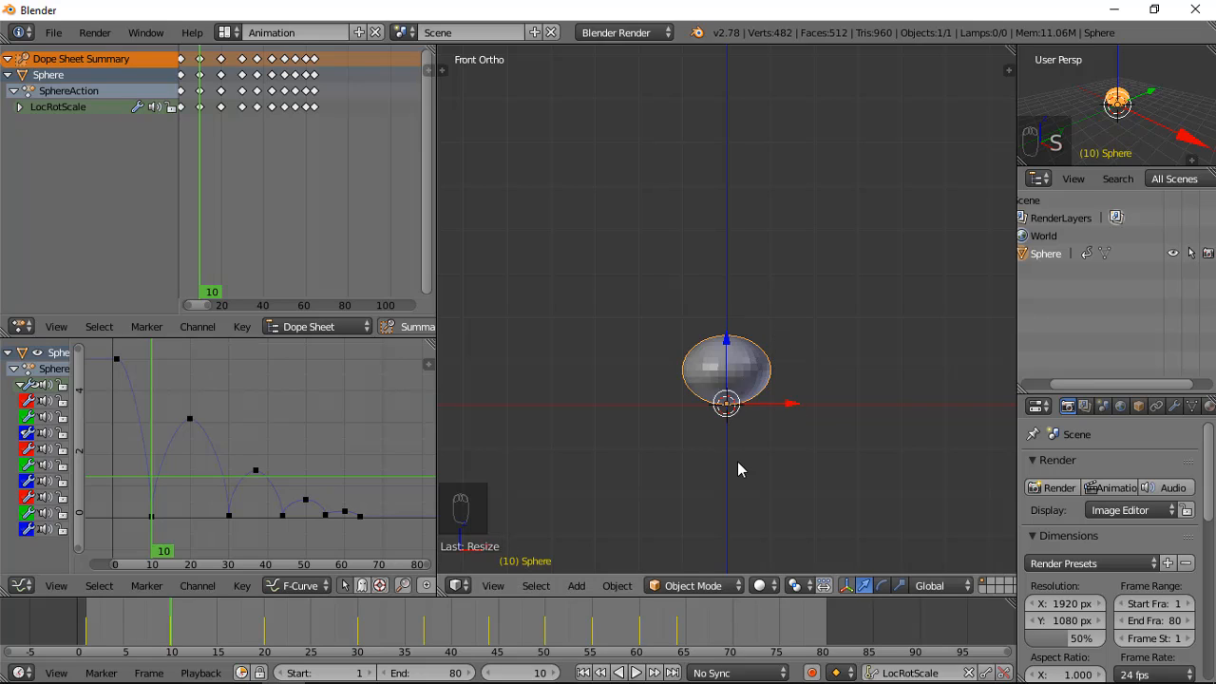
{"action": "key", "text": "i"}
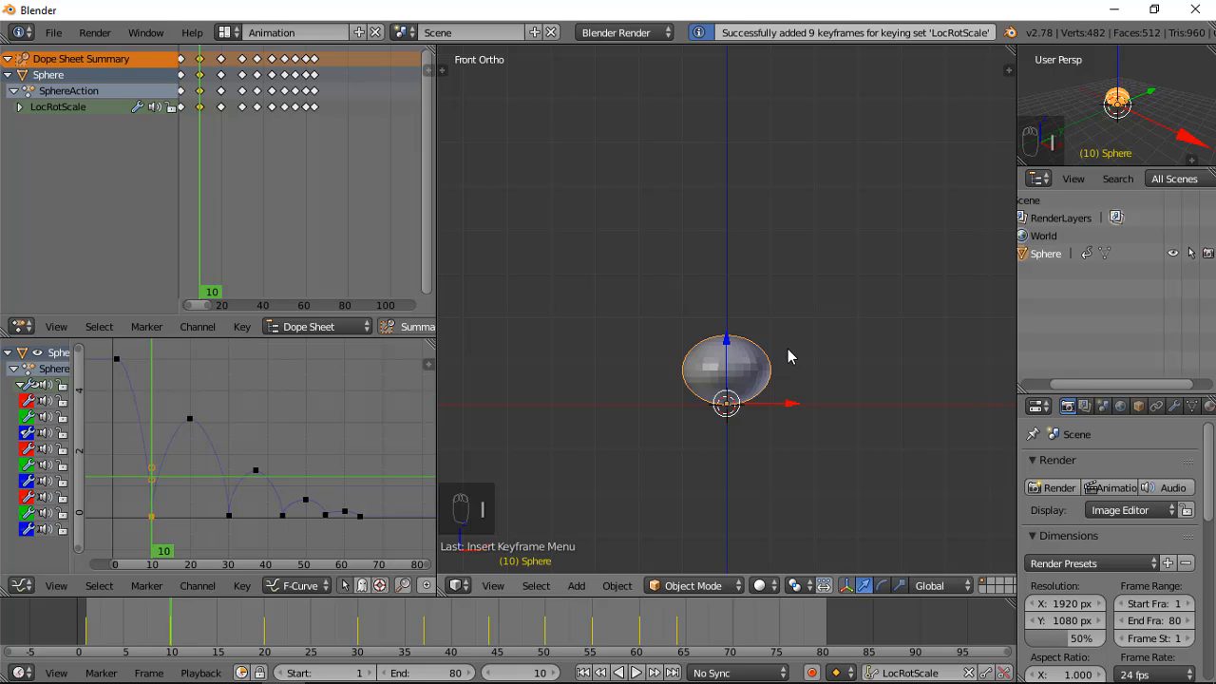
- At frame 9, scale the sphere by about 1.25 along Z back to a round shape and insert a keyframe
{"action": "left_click", "coordinate": [82, 623]}
{"action": "left_click_drag", "start_coordinate": [83, 628], "coordinate": [163, 637]}
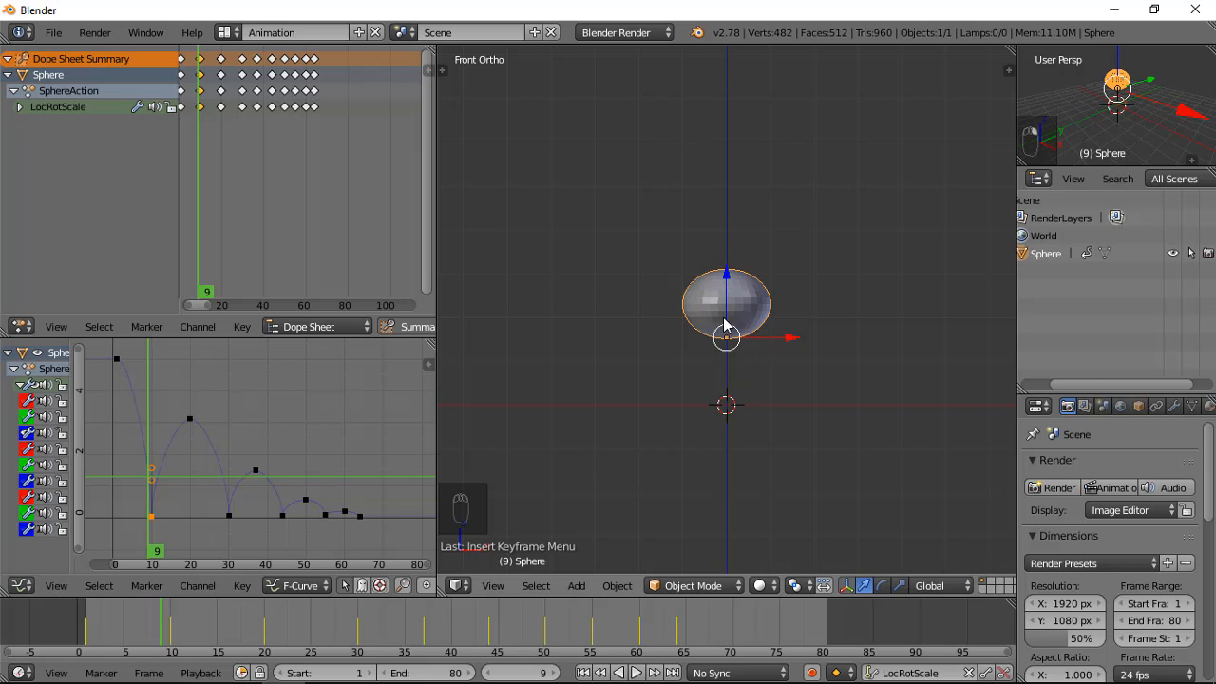
{"action": "key", "text": "ctrl+z"}
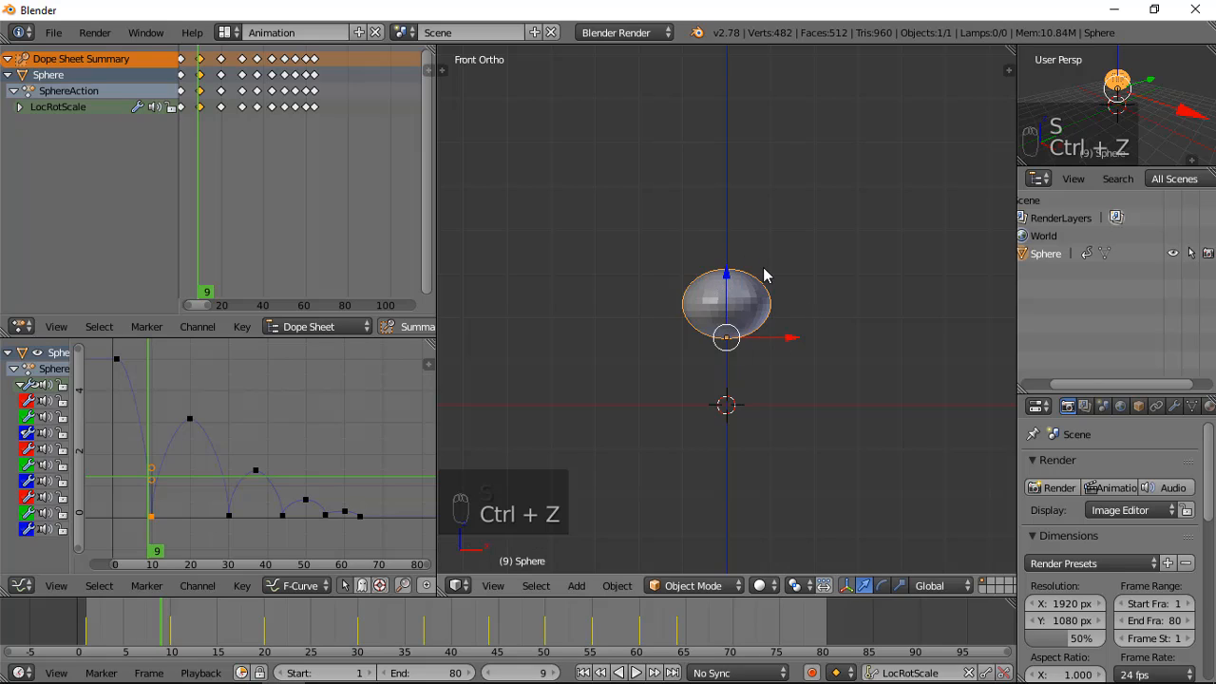
{"action": "key", "text": "s"}
{"action": "key", "text": "z"}
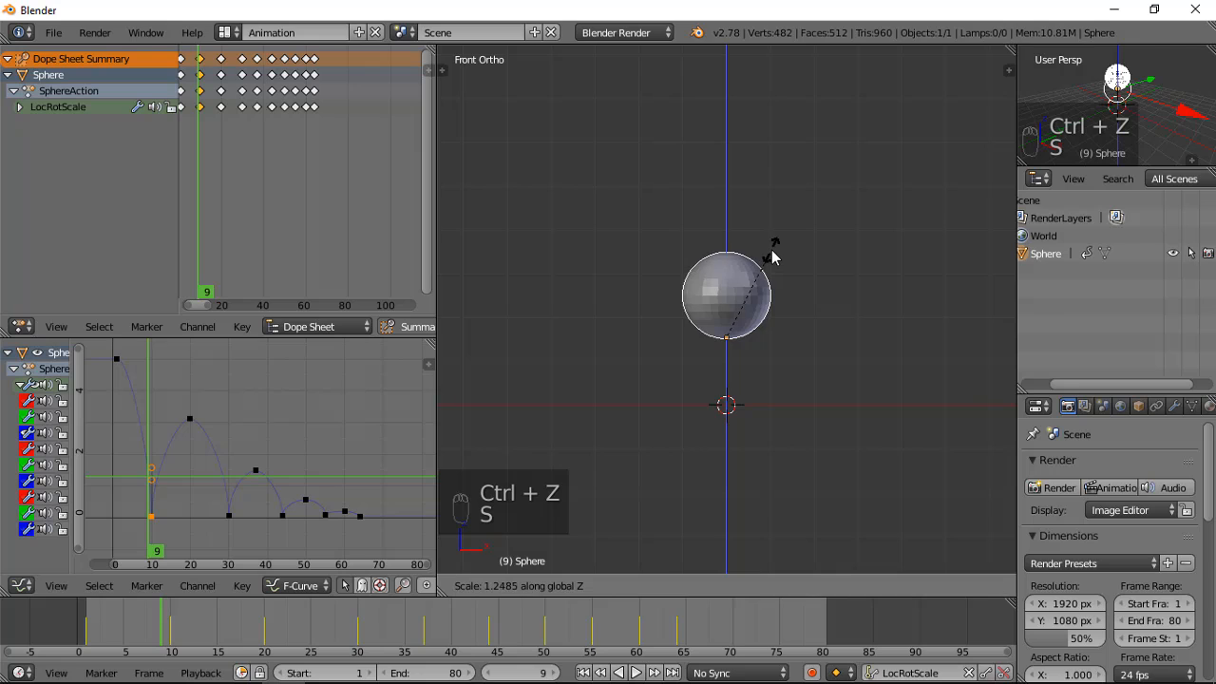
{"action": "left_click", "coordinate": [772, 254]}
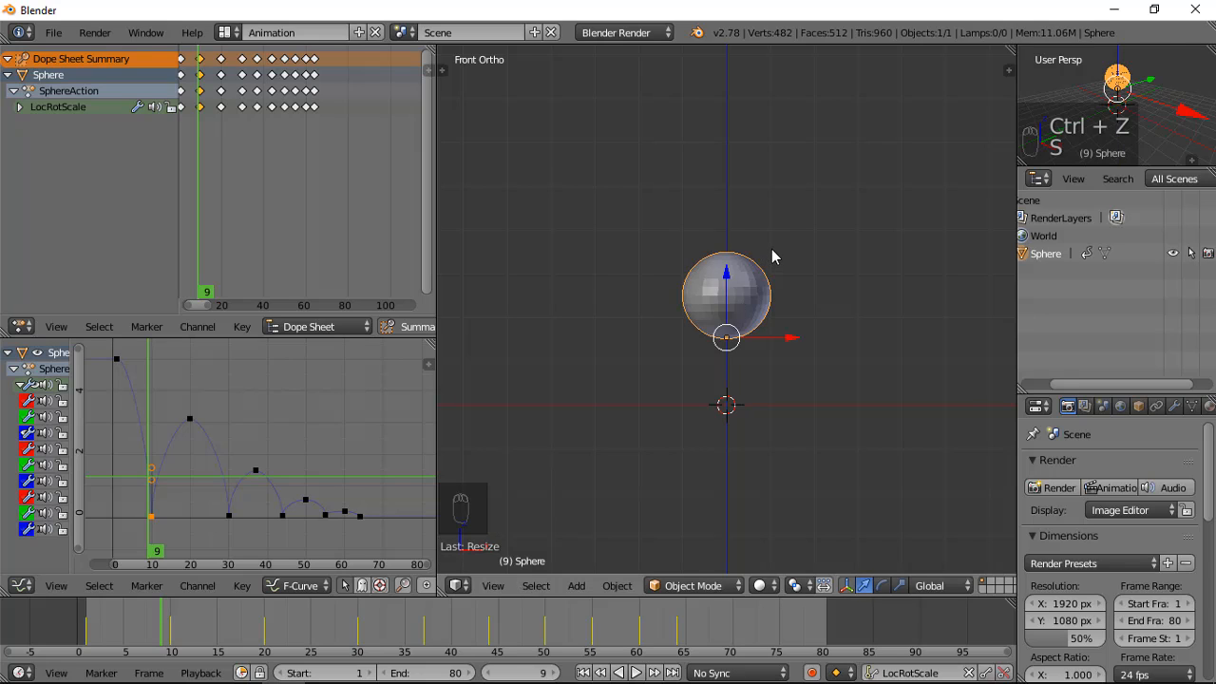
{"action": "key", "text": "i"}
- At frame 30, squash the sphere to about 0.82 along Z and insert a LocRotScale keyframe
{"action": "left_click_drag", "start_coordinate": [163, 632], "coordinate": [361, 641]}
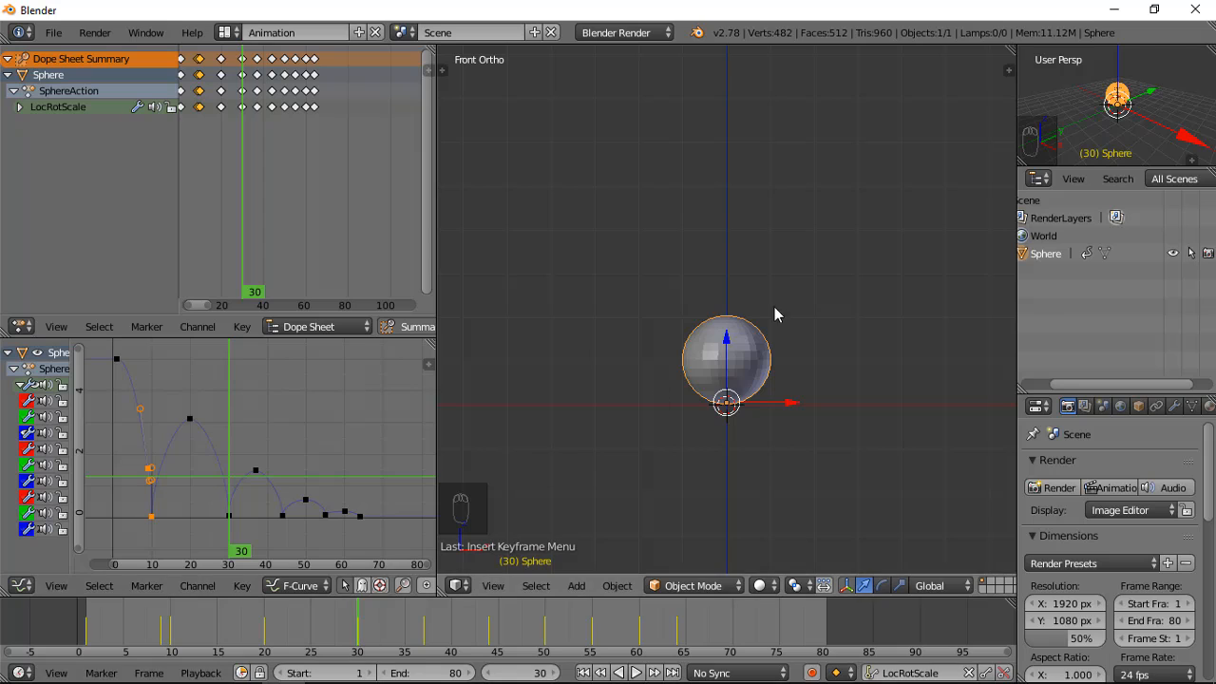
{"action": "key", "text": "s"}
{"action": "key", "text": "z"}
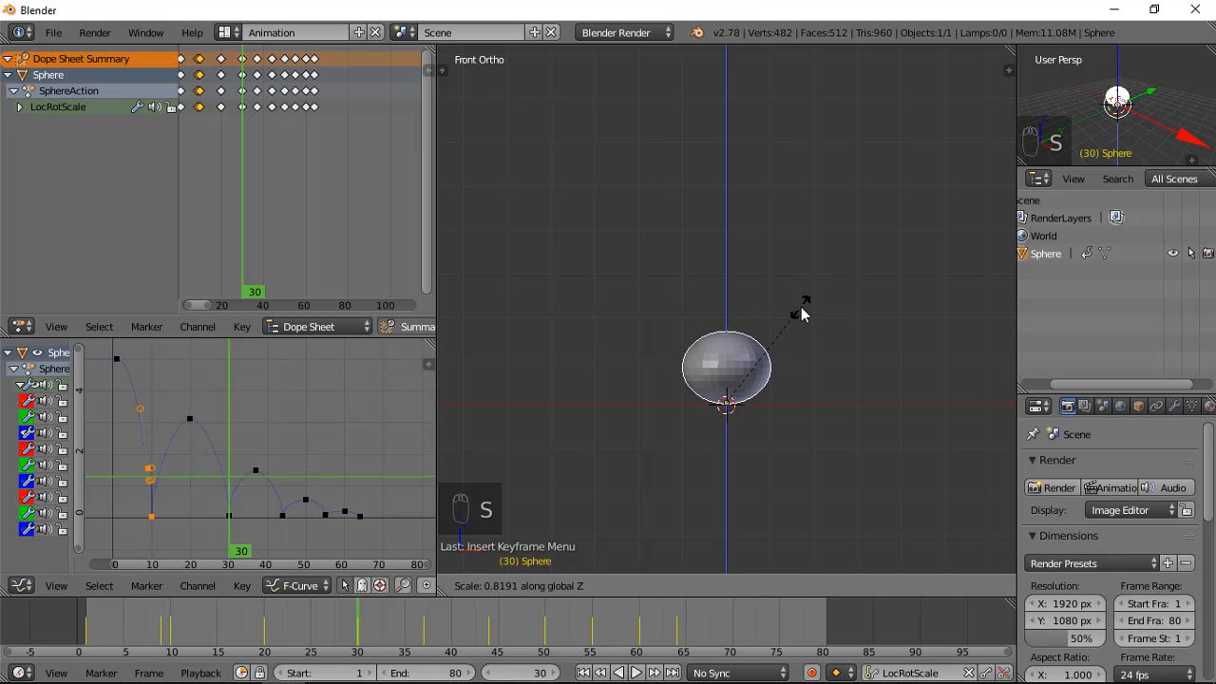
{"action": "left_click", "coordinate": [803, 313]}
{"action": "key", "text": "i"}
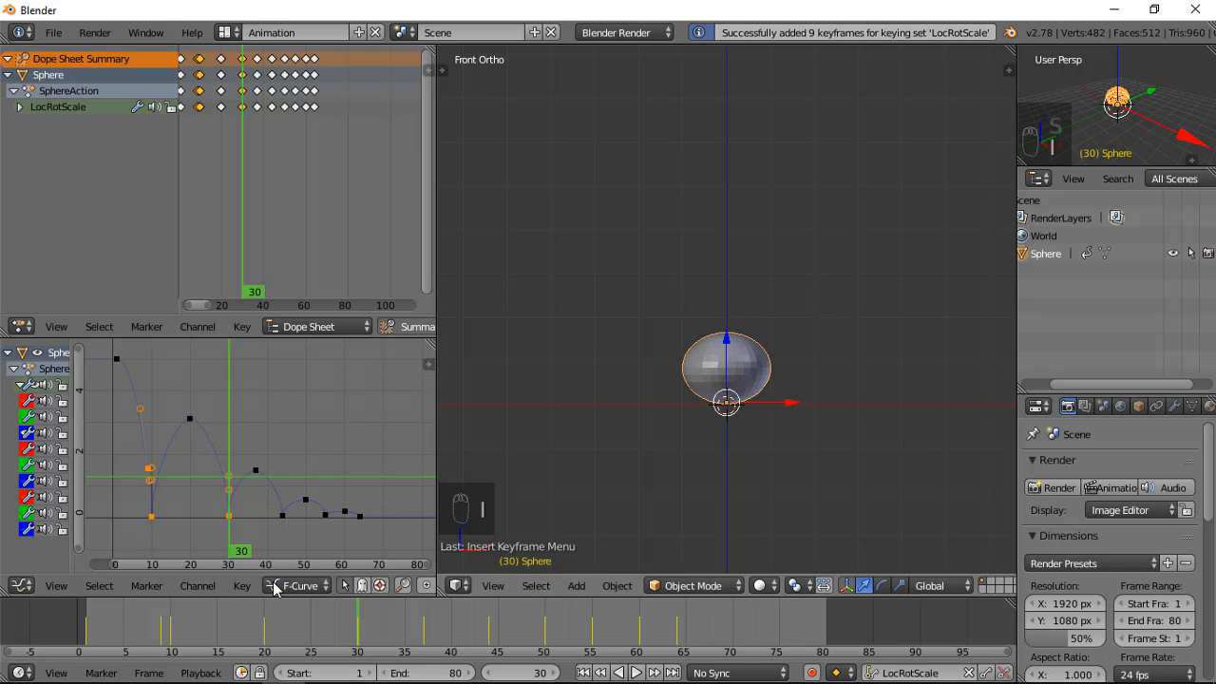
- At frame 44, squash the sphere along Z and insert a LocRotScale keyframe
{"action": "key", "text": "alt+a"}
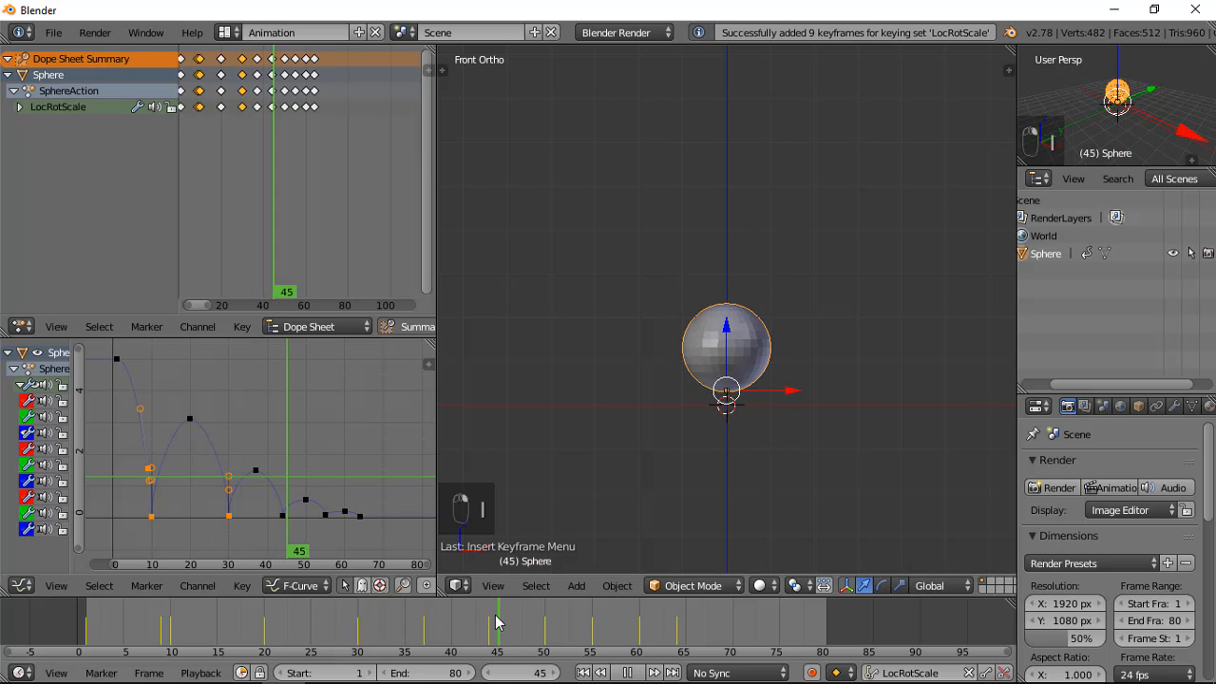
{"action": "key", "text": "alt+a"}
{"action": "key", "text": "s"}
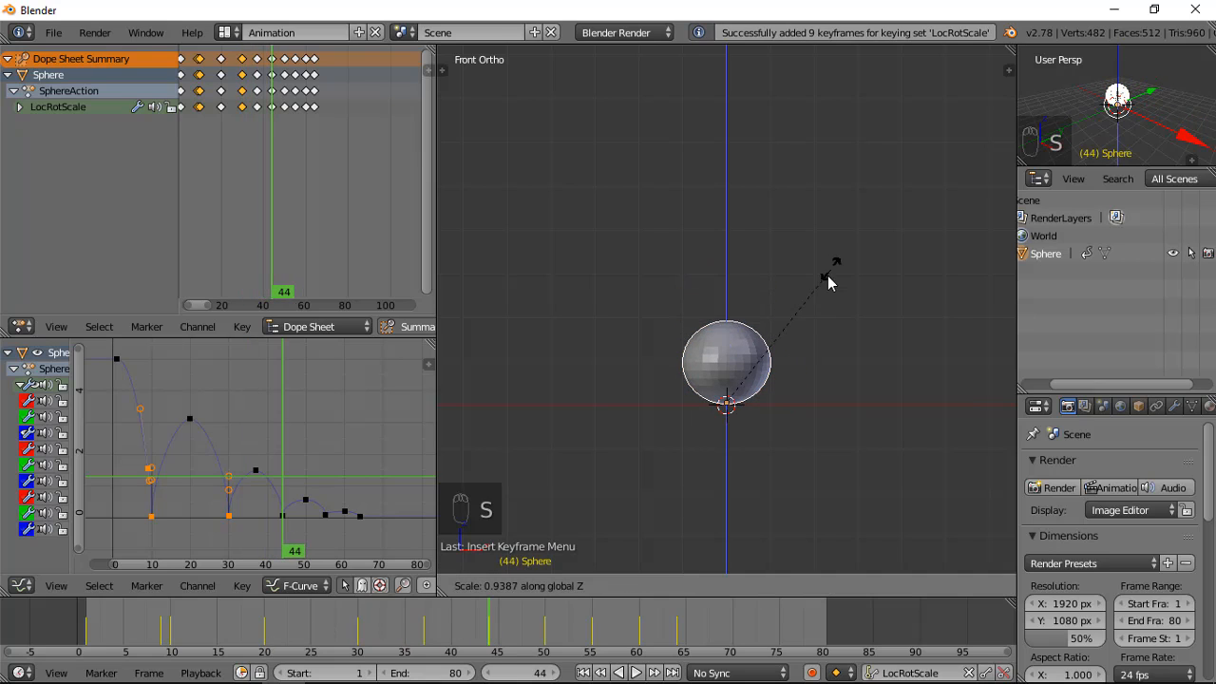
{"action": "left_click", "coordinate": [822, 290]}
{"action": "key", "text": "i"}
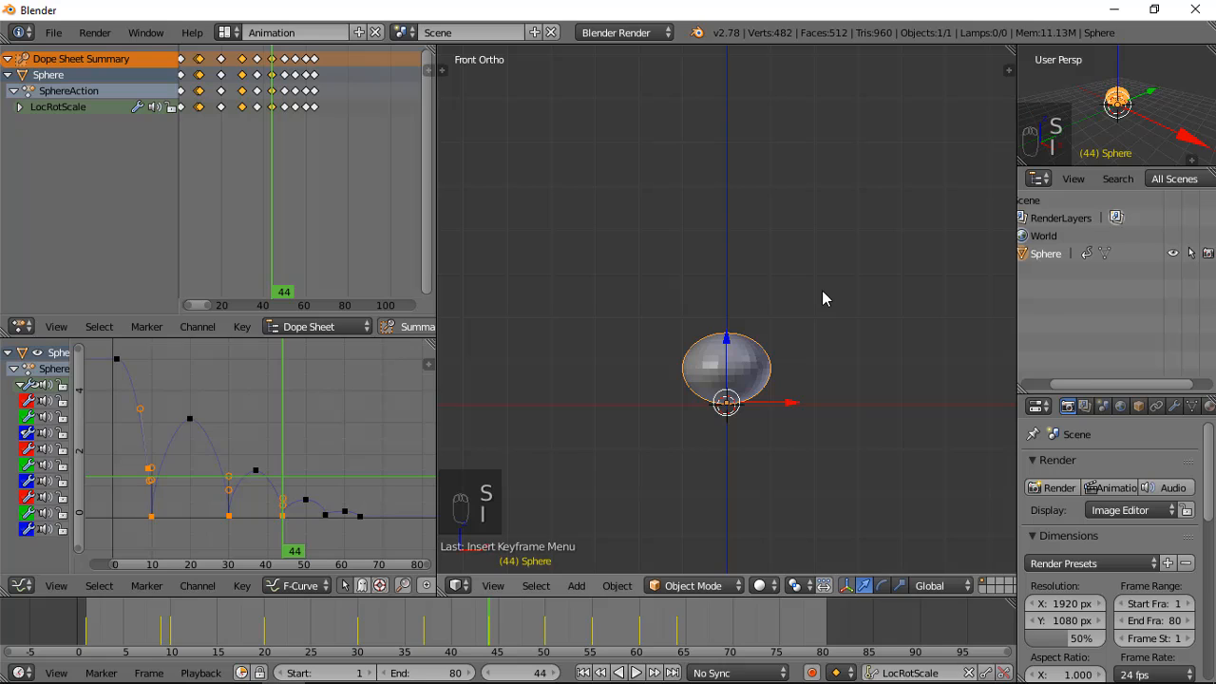
- At frame 55, squash the sphere strongly along Z and insert a LocRotScale keyframe
{"action": "left_click", "coordinate": [591, 627]}
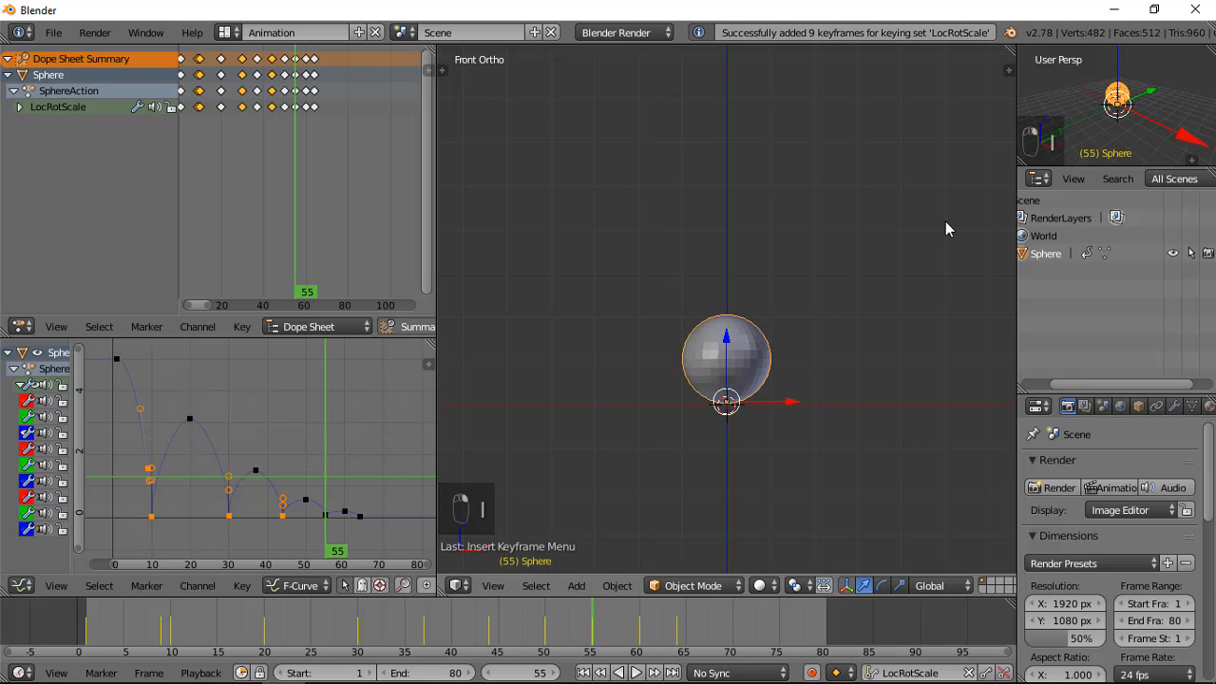
{"action": "key", "text": "s"}
{"action": "key", "text": "z"}
{"action": "left_click", "coordinate": [897, 270]}
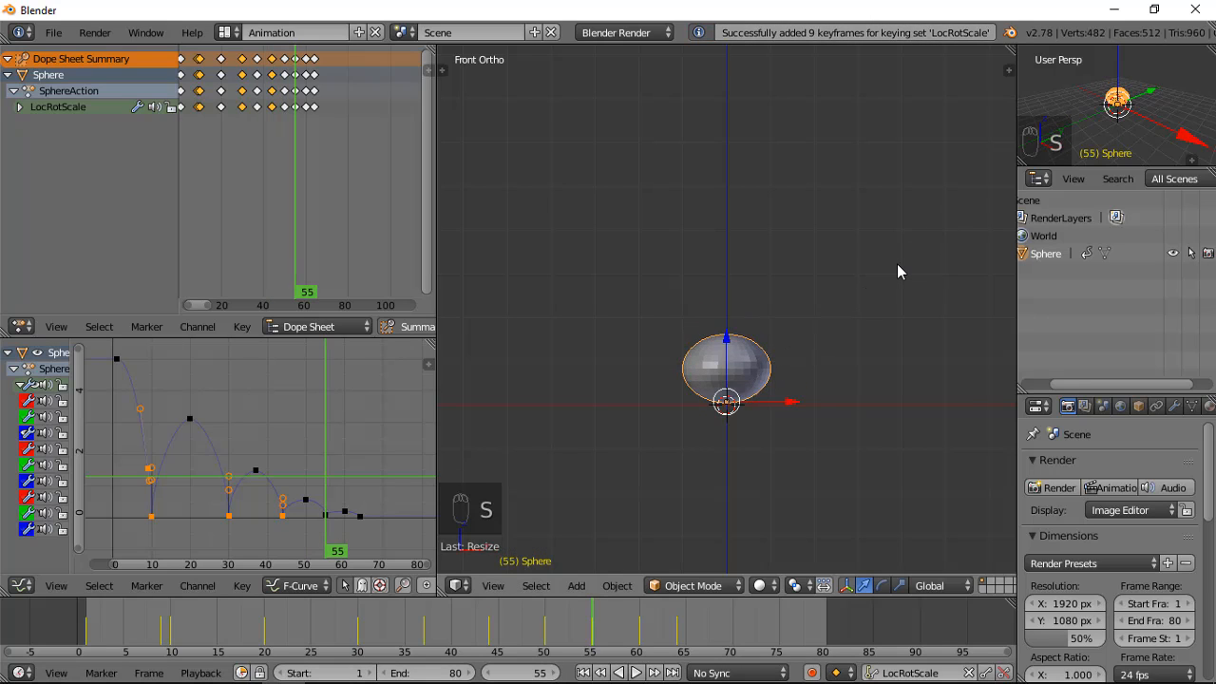
{"action": "key", "text": "i"}
- At frame 64, squash the sphere very slightly along Z and insert a LocRotScale keyframe
{"action": "left_click", "coordinate": [679, 635]}
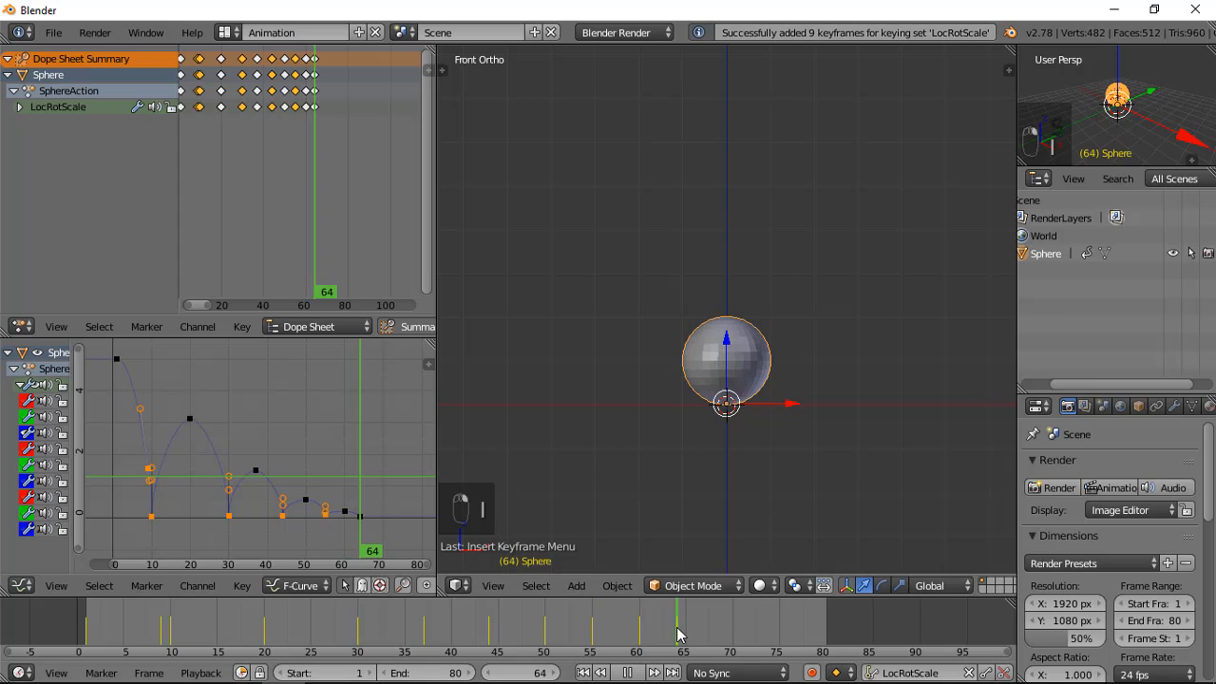
{"action": "key", "text": "s"}
{"action": "left_click", "coordinate": [931, 279]}
{"action": "key", "text": "i"}
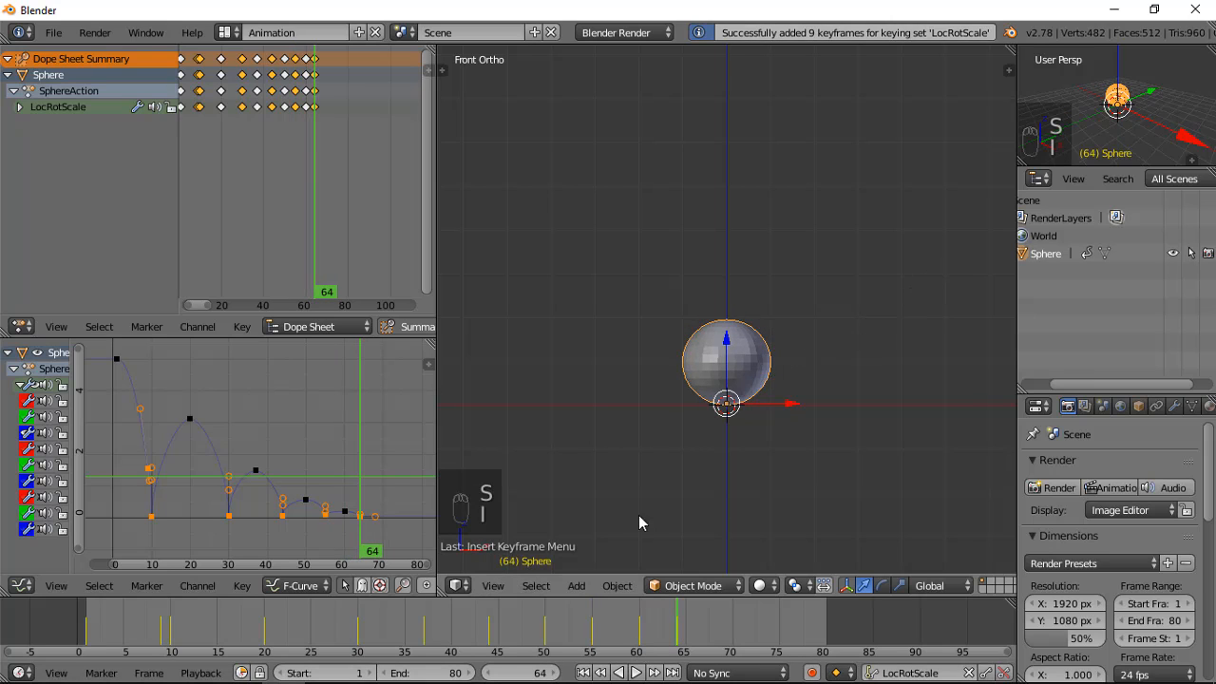
- Return to frame 55, scale the sphere by about 1.27 along Z to a nearly round shape and replace its keyframe
{"action": "left_click_drag", "start_coordinate": [648, 632], "coordinate": [597, 645]}
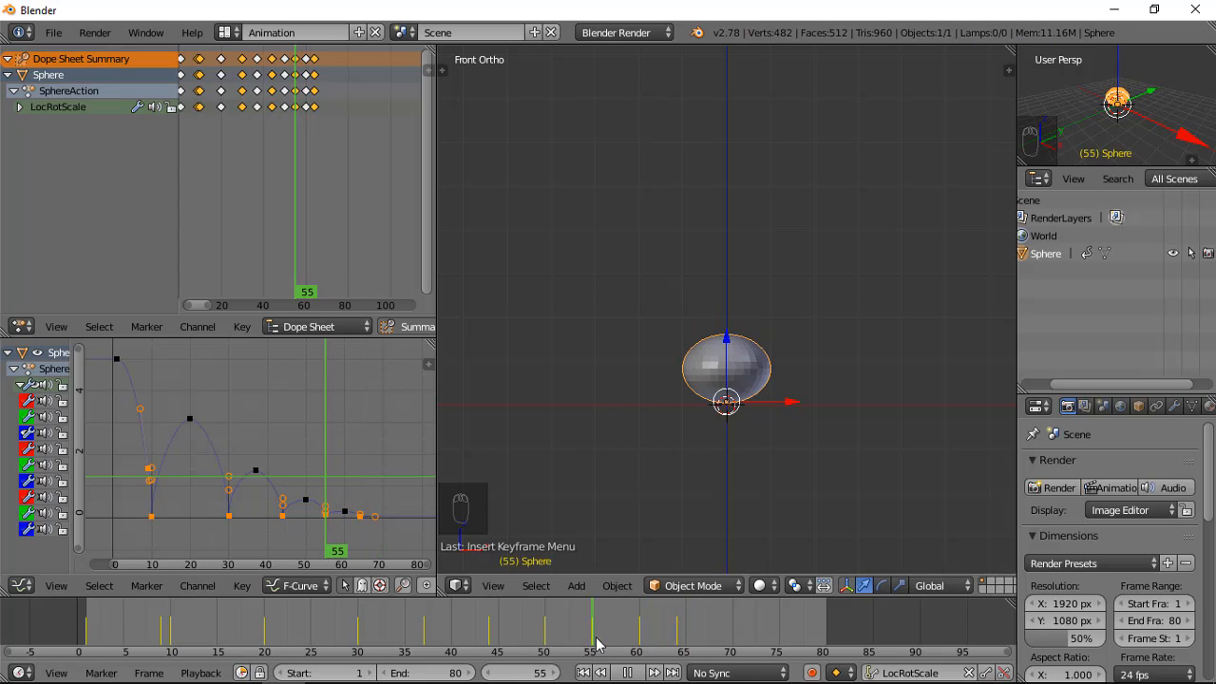
{"action": "key", "text": "s"}
{"action": "key", "text": "z"}
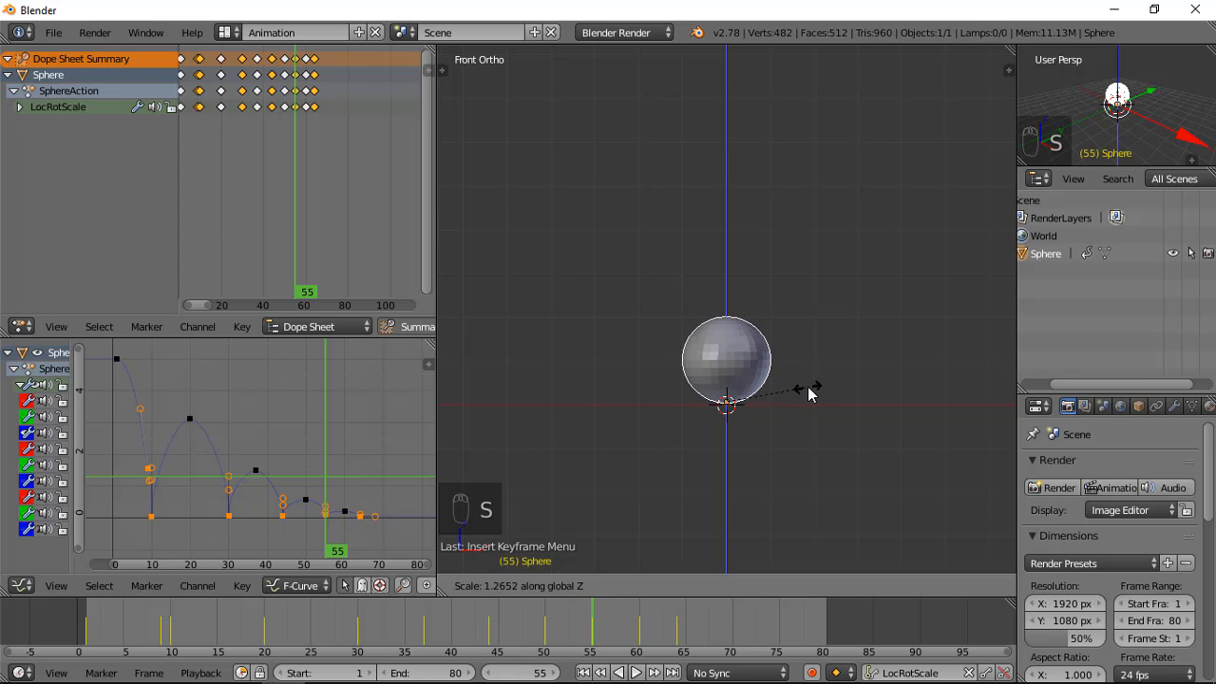
{"action": "left_click", "coordinate": [808, 388]}
{"action": "key", "text": "i"}
- Play the animation to review the squash at each bounce and stop the playback
{"action": "left_click_drag", "start_coordinate": [597, 628], "coordinate": [208, 666]}
{"action": "left_click", "coordinate": [638, 673]}
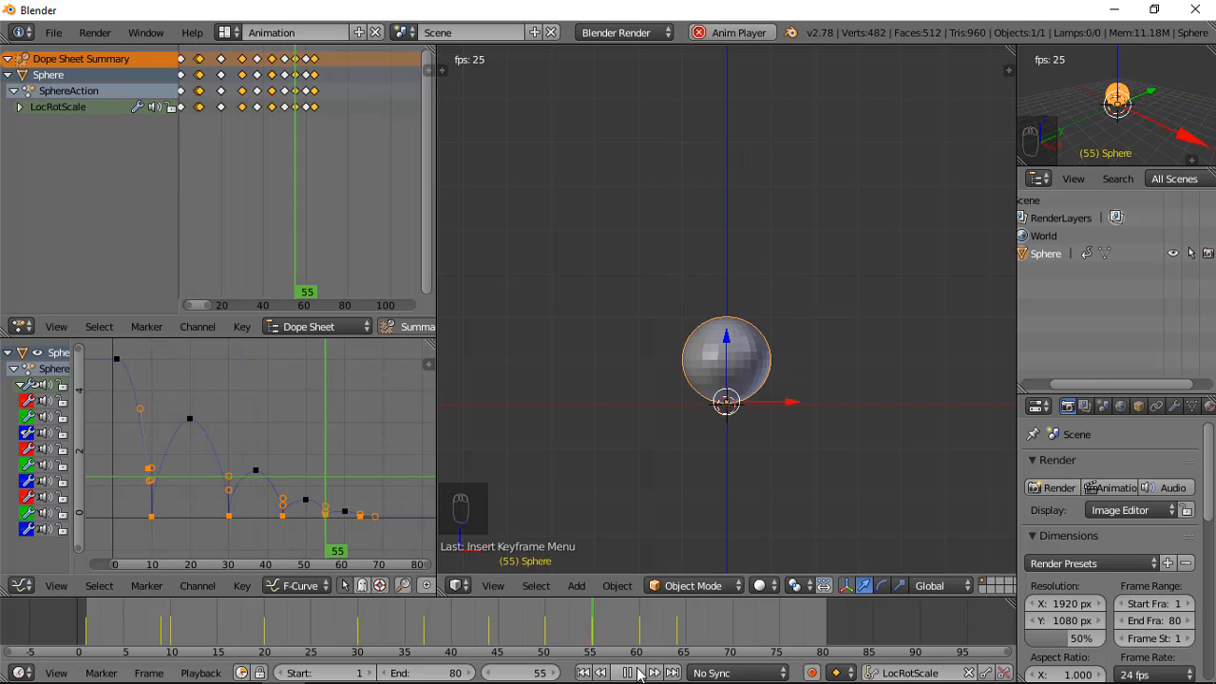
{"action": "left_click", "coordinate": [637, 673]}
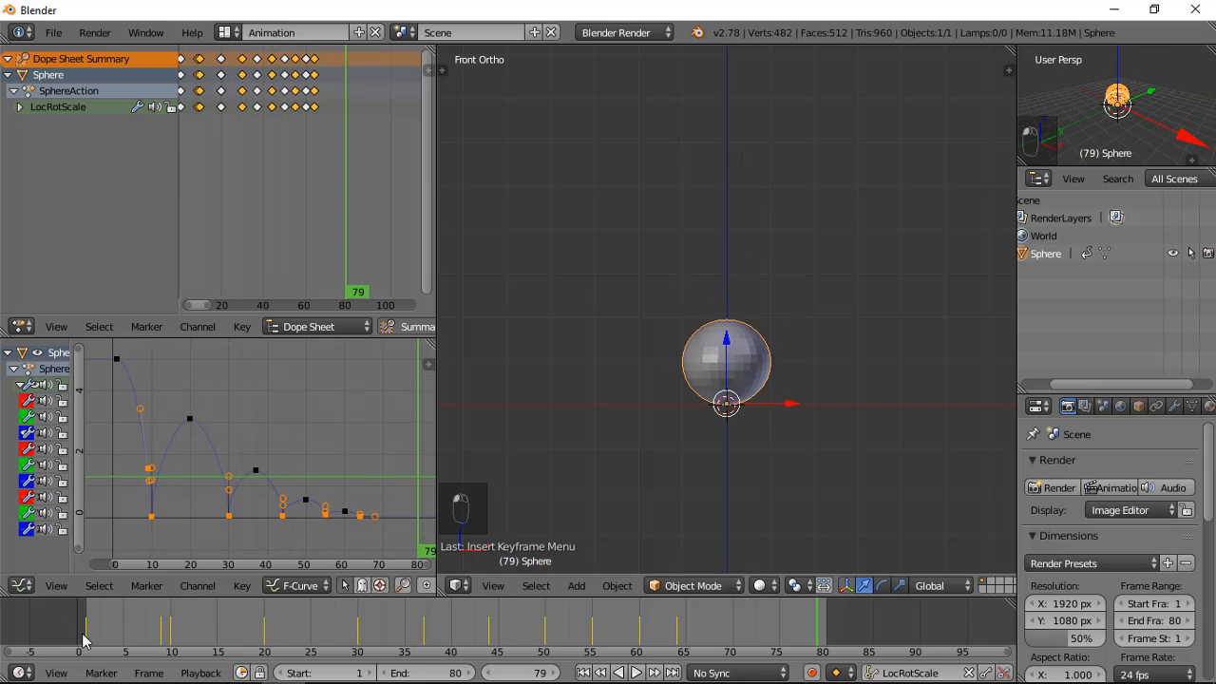
- At frame 29, stretch the sphere along Z back to a round shape and insert a LocRotScale keyframe
{"action": "left_click_drag", "start_coordinate": [83, 641], "coordinate": [348, 646]}
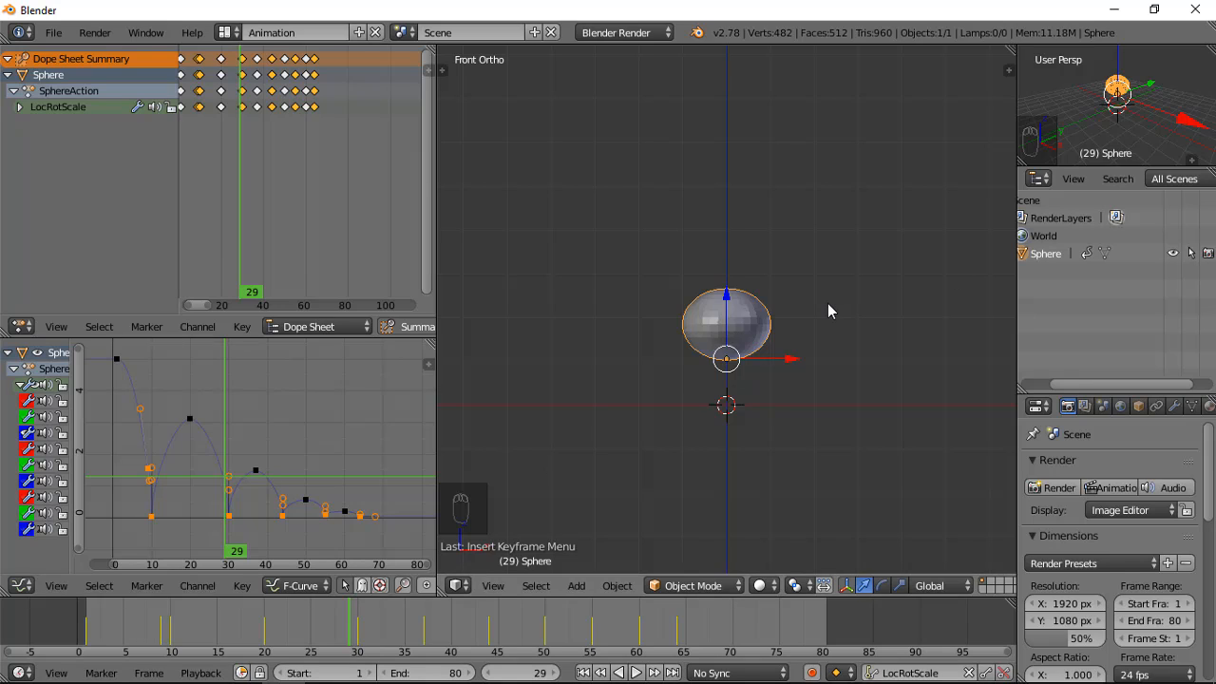
{"action": "key", "text": "s"}
{"action": "key", "text": "z"}
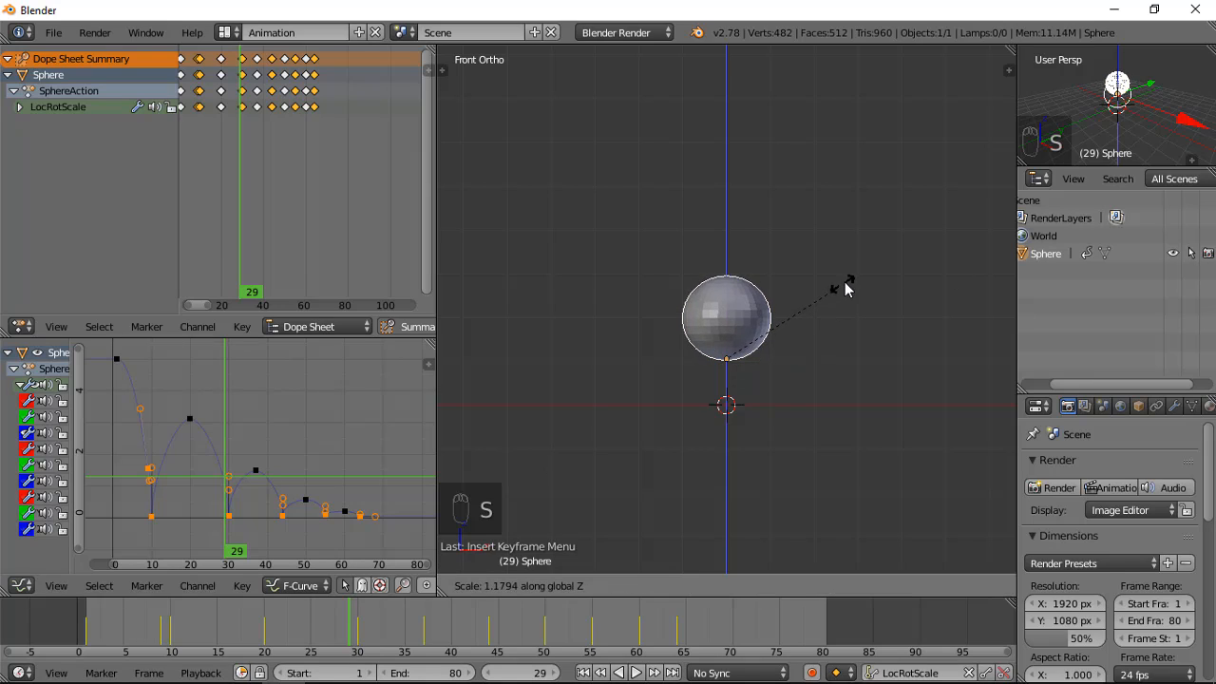
{"action": "left_click", "coordinate": [847, 282]}
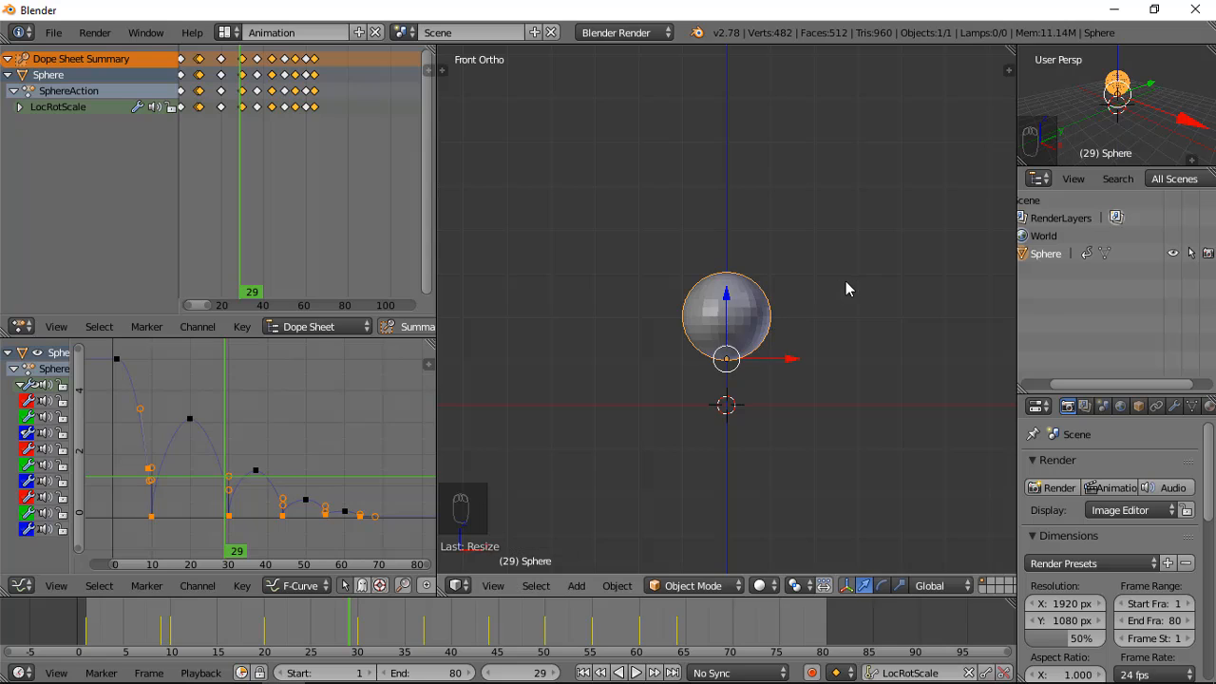
{"action": "key", "text": "i"}
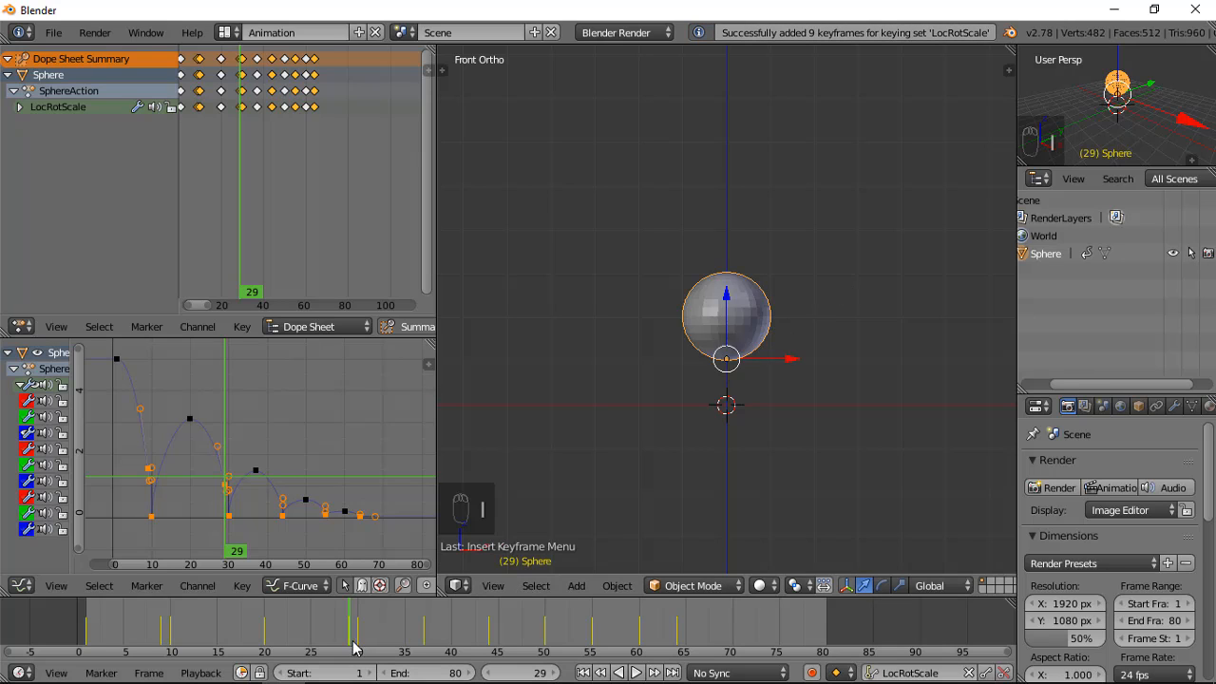
- At frame 43, stretch the sphere along Z to a nearly round shape and insert a LocRotScale keyframe
{"action": "left_click_drag", "start_coordinate": [351, 646], "coordinate": [480, 637]}
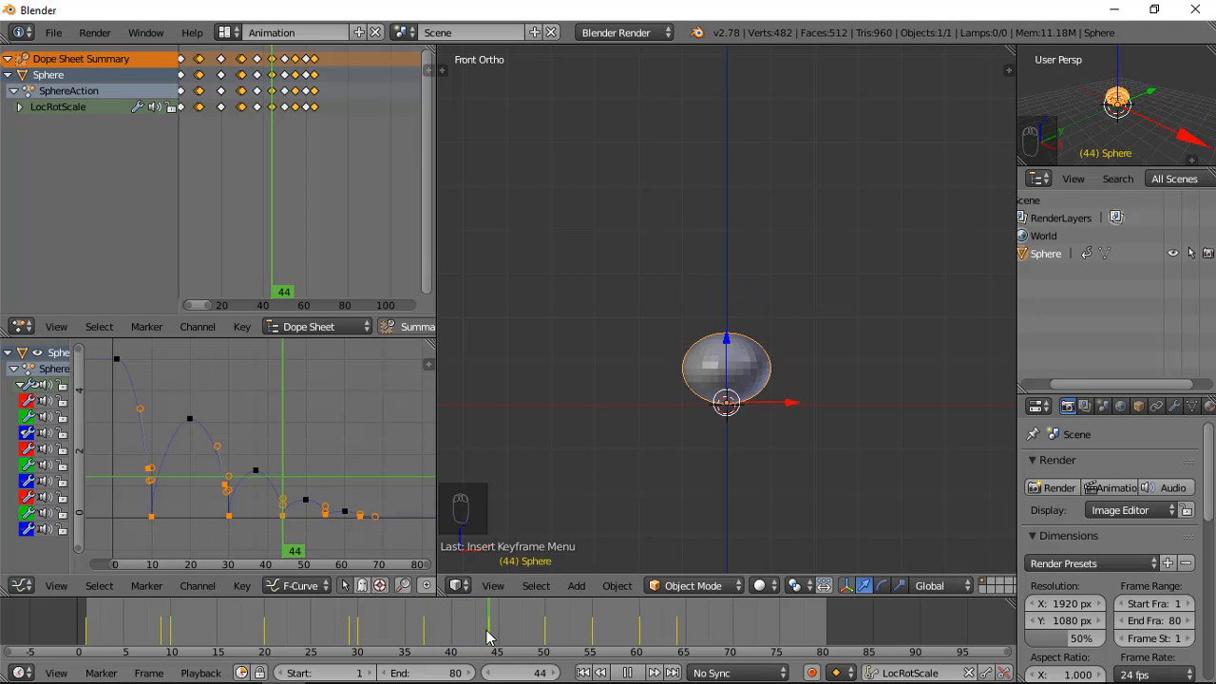
{"action": "key", "text": "s"}
{"action": "key", "text": "z"}
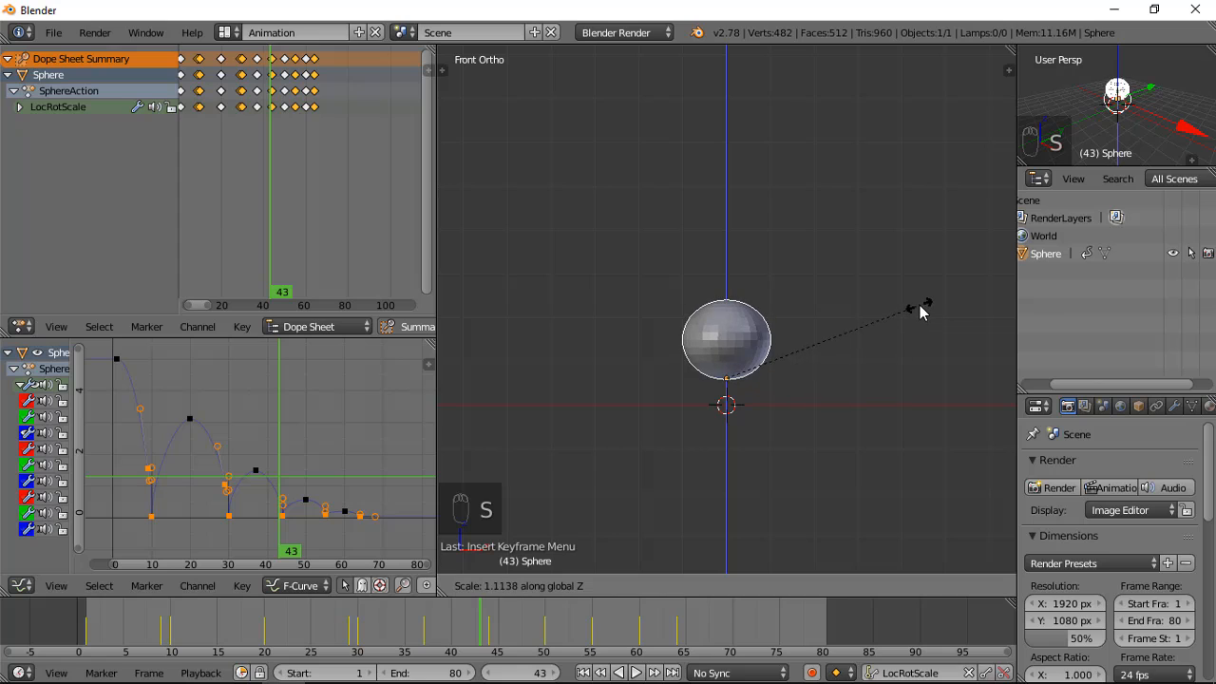
{"action": "left_click", "coordinate": [926, 306]}
{"action": "key", "text": "i"}
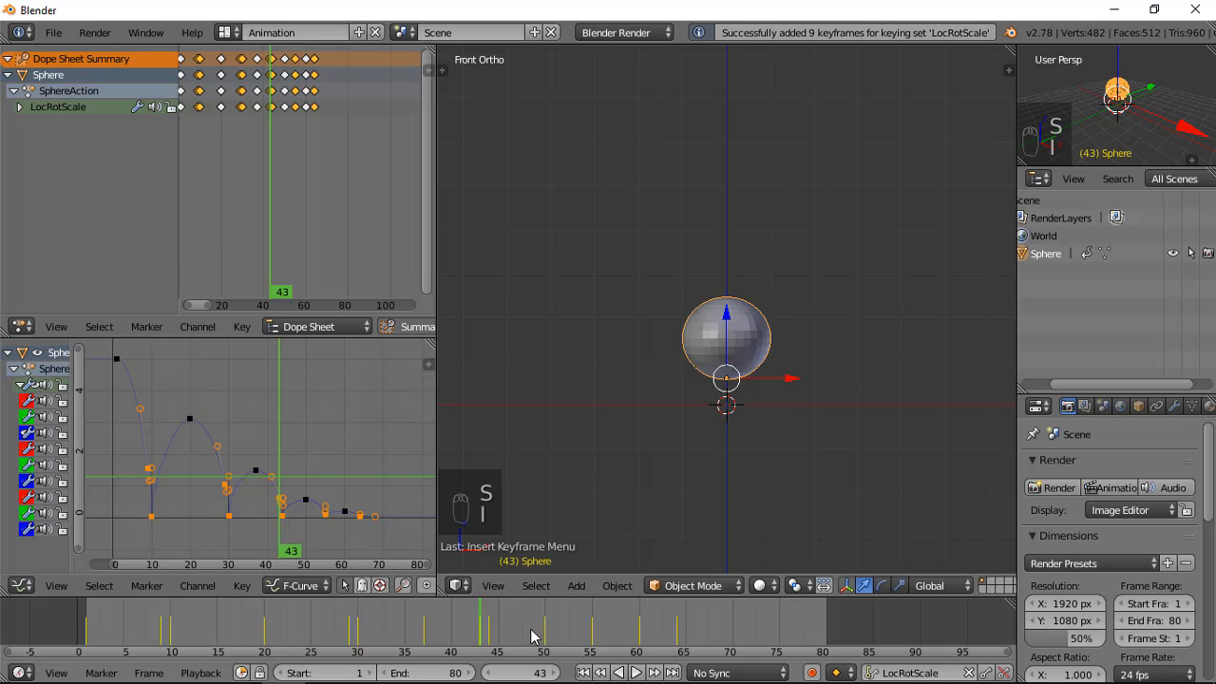
- At frame 55, flatten the sphere slightly along Z and replace its LocRotScale keyframe
{"action": "key", "text": "alt+a"}
{"action": "left_click_drag", "start_coordinate": [544, 643], "coordinate": [592, 633]}
{"action": "key", "text": "s"}
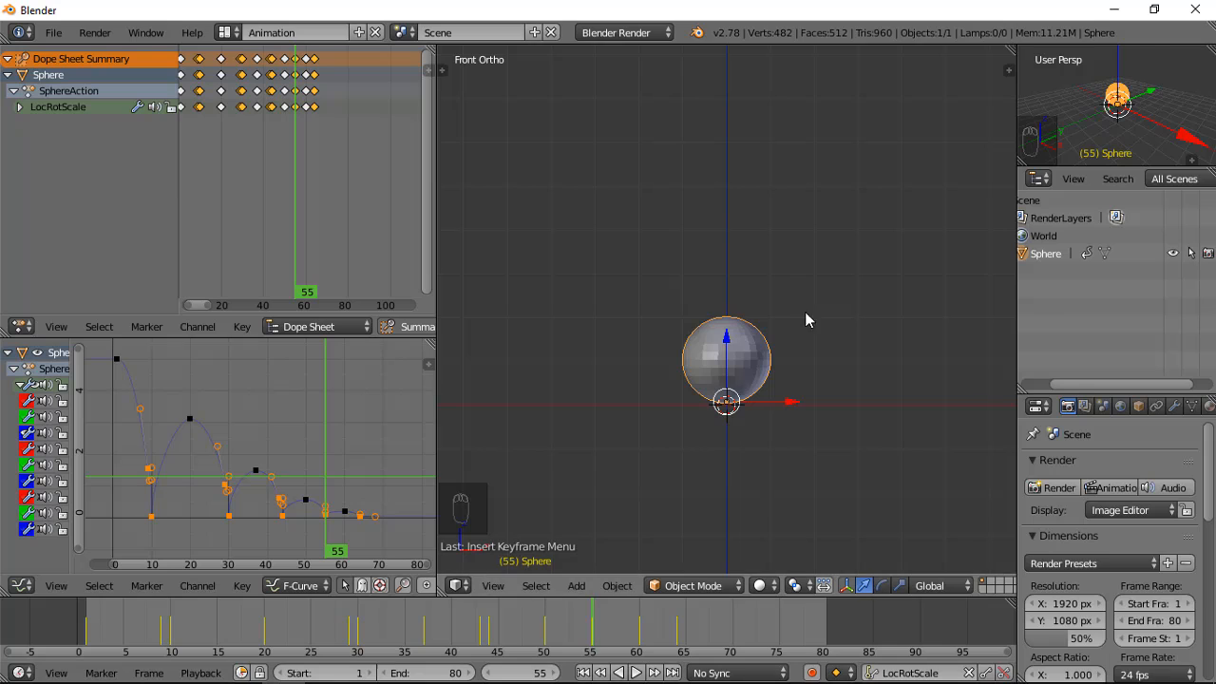
{"action": "right_click", "coordinate": [822, 275]}
{"action": "key", "text": "i"}
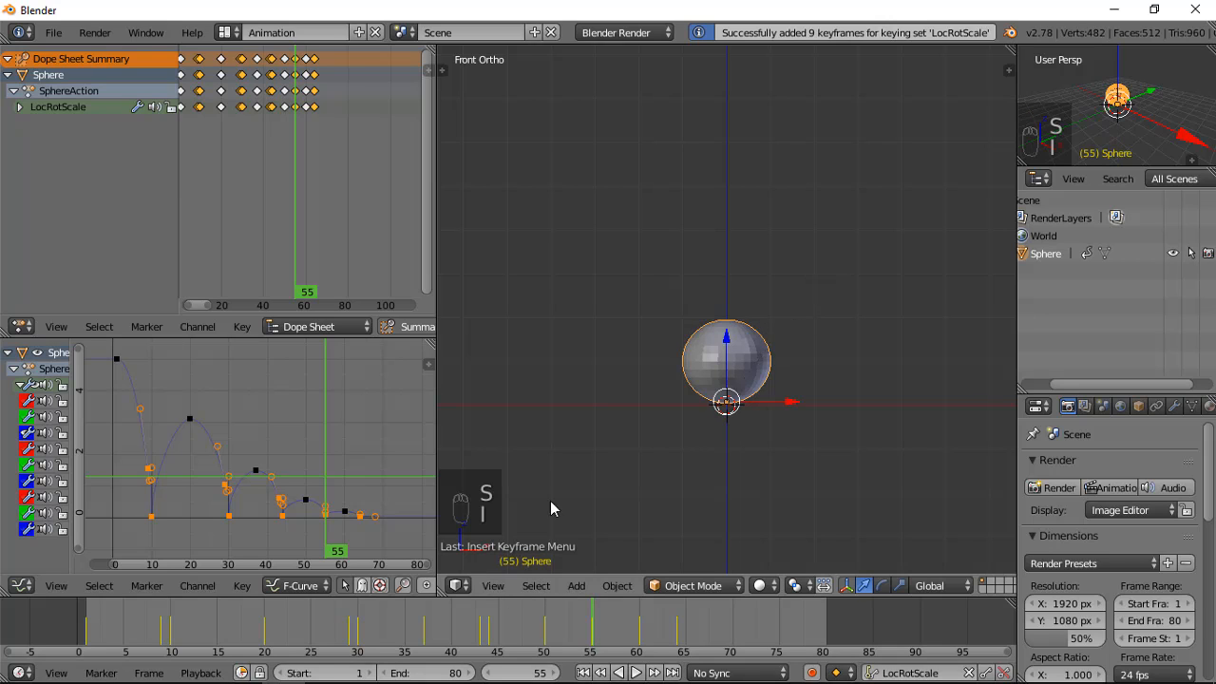
- Scrub through the last bounces, play the whole animation and stop the playback
{"action": "left_click_drag", "start_coordinate": [521, 620], "coordinate": [674, 619]}
{"action": "left_click", "coordinate": [635, 673]}
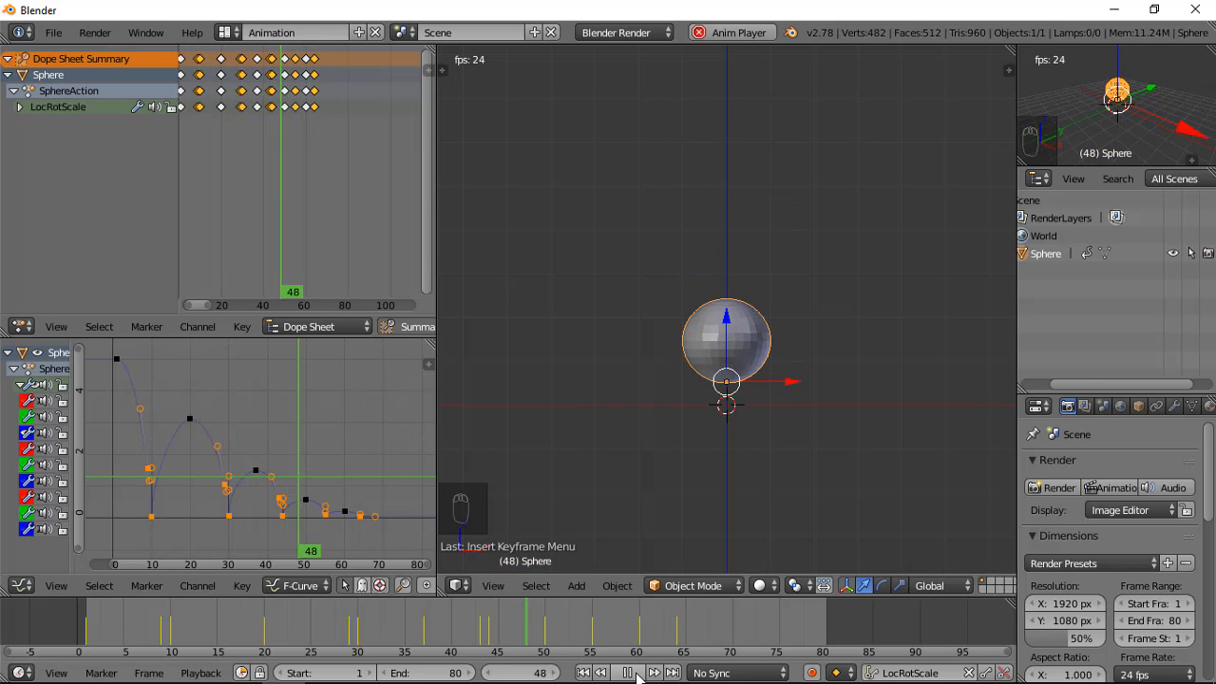
{"action": "left_click", "coordinate": [636, 673]}
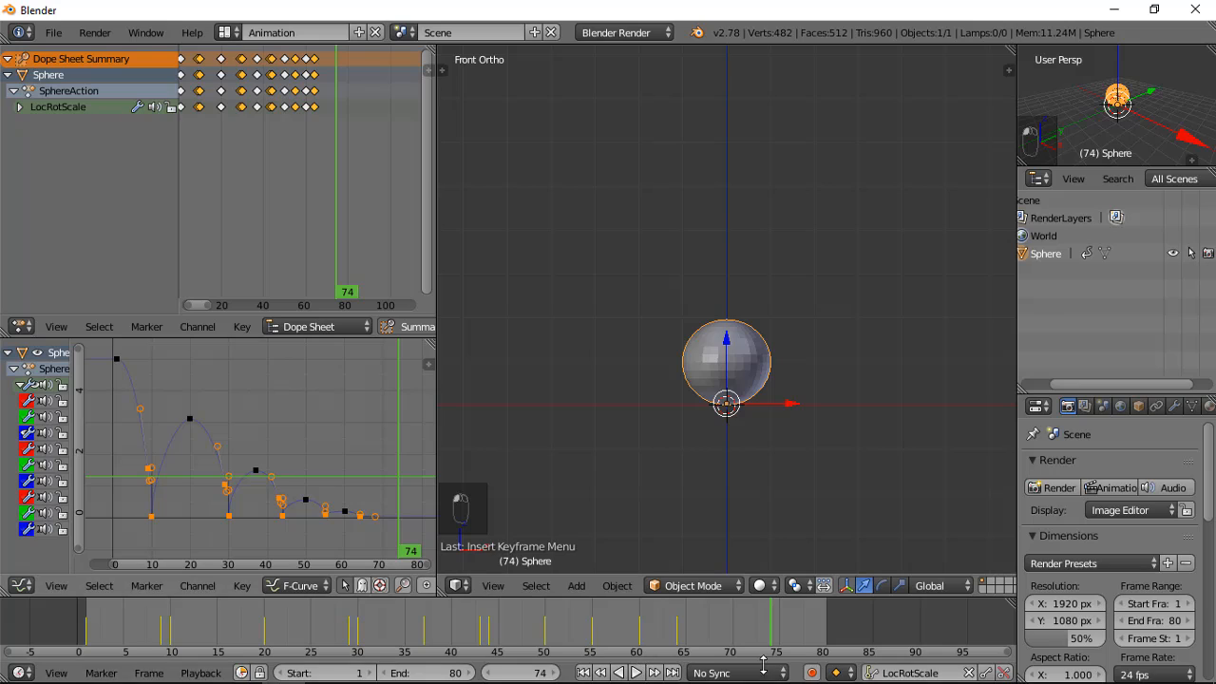
- At frame 67, raise the sphere very slightly along Z and insert a LocRotScale keyframe
{"action": "left_click_drag", "start_coordinate": [711, 632], "coordinate": [704, 627]}
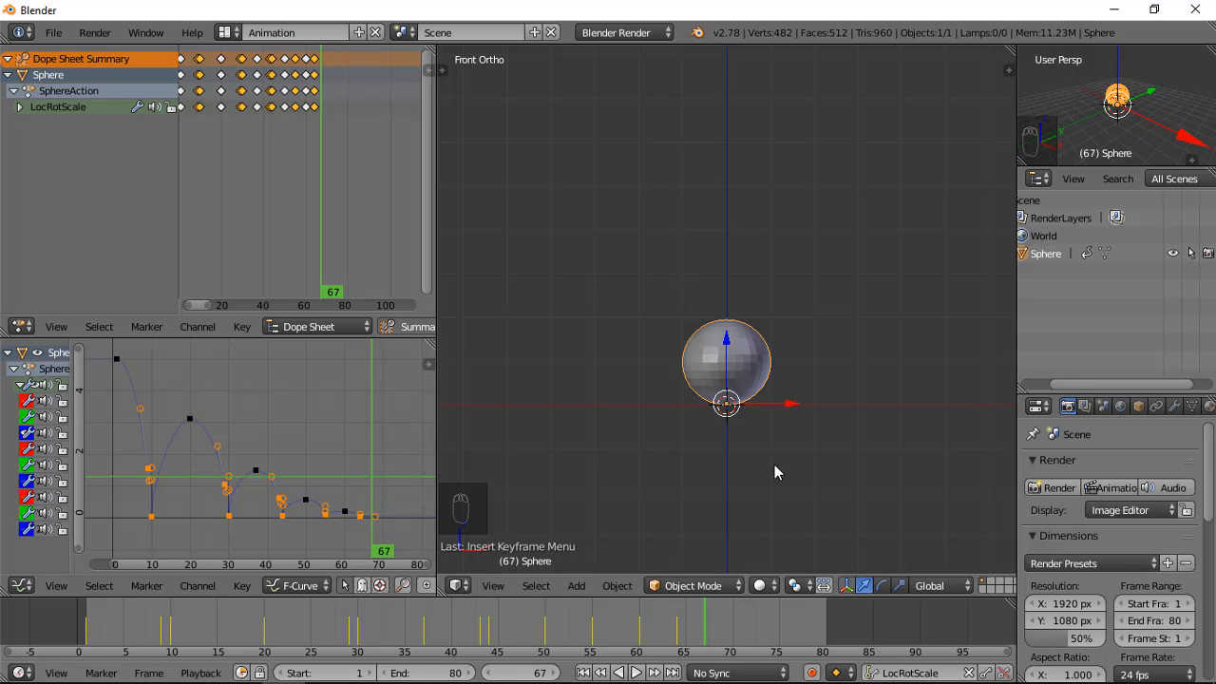
{"action": "key", "text": "g"}
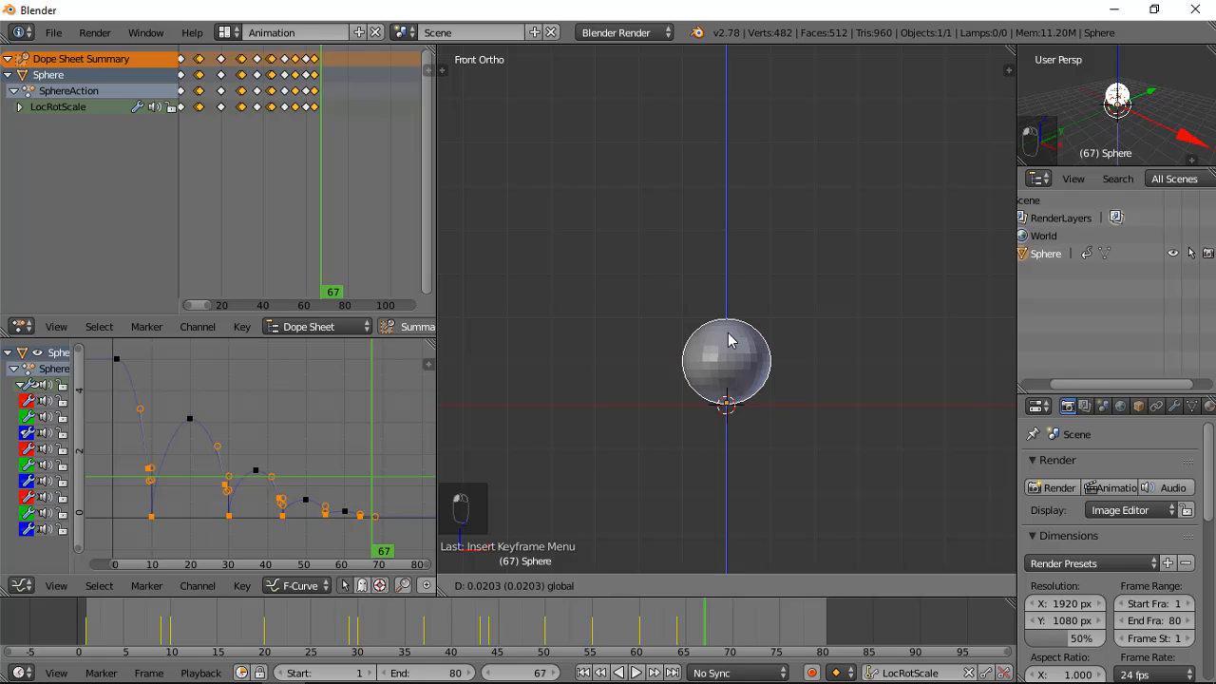
{"action": "left_click", "coordinate": [729, 339]}
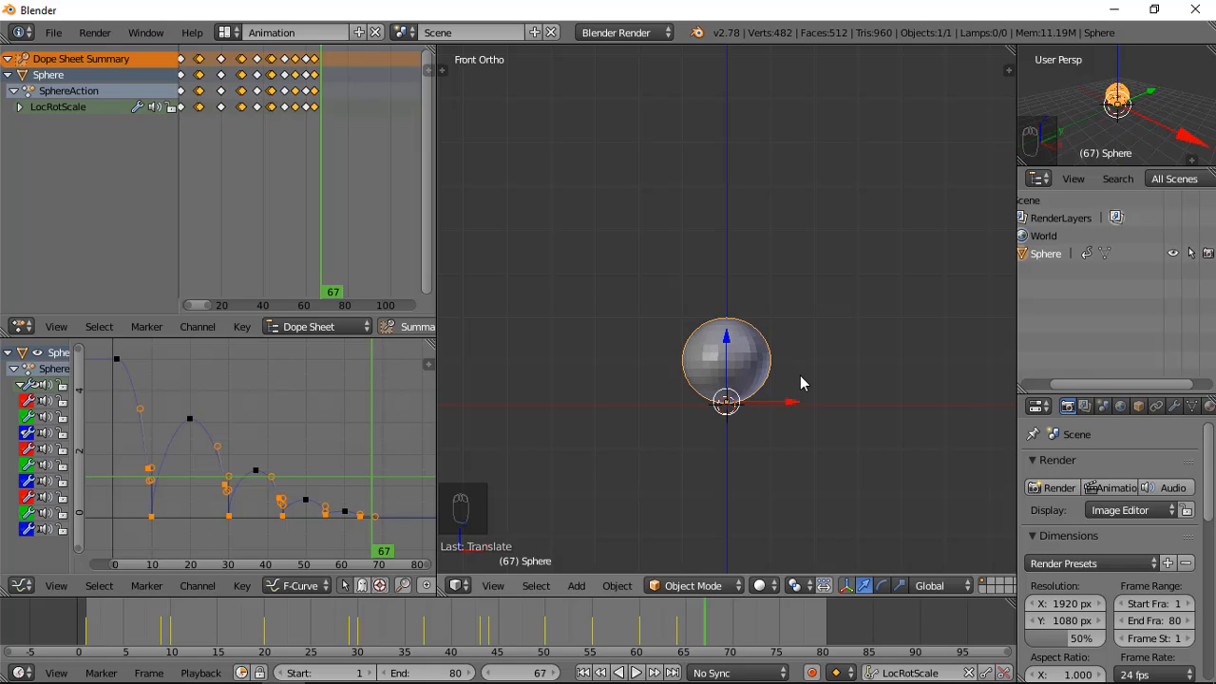
{"action": "key", "text": "i"}
- At frame 69, lower the sphere by about 0.04 along Z to the ground and insert a LocRotScale keyframe
{"action": "key", "text": "alt+a"}
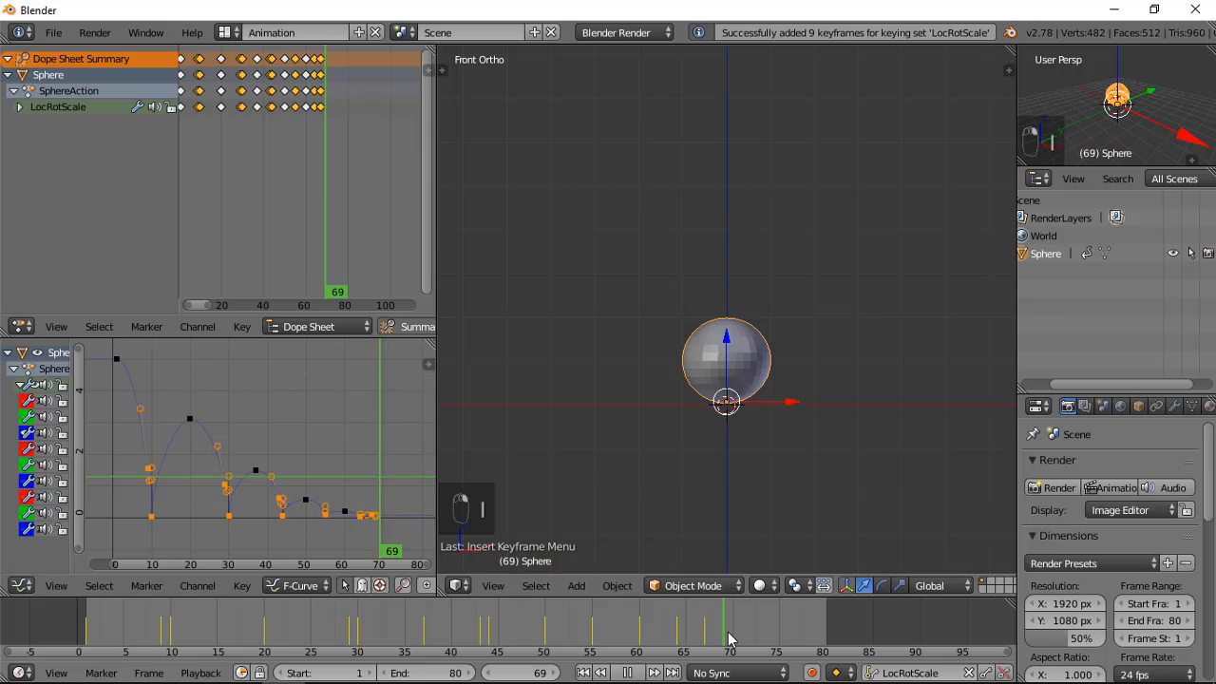
{"action": "key", "text": "alt+a"}
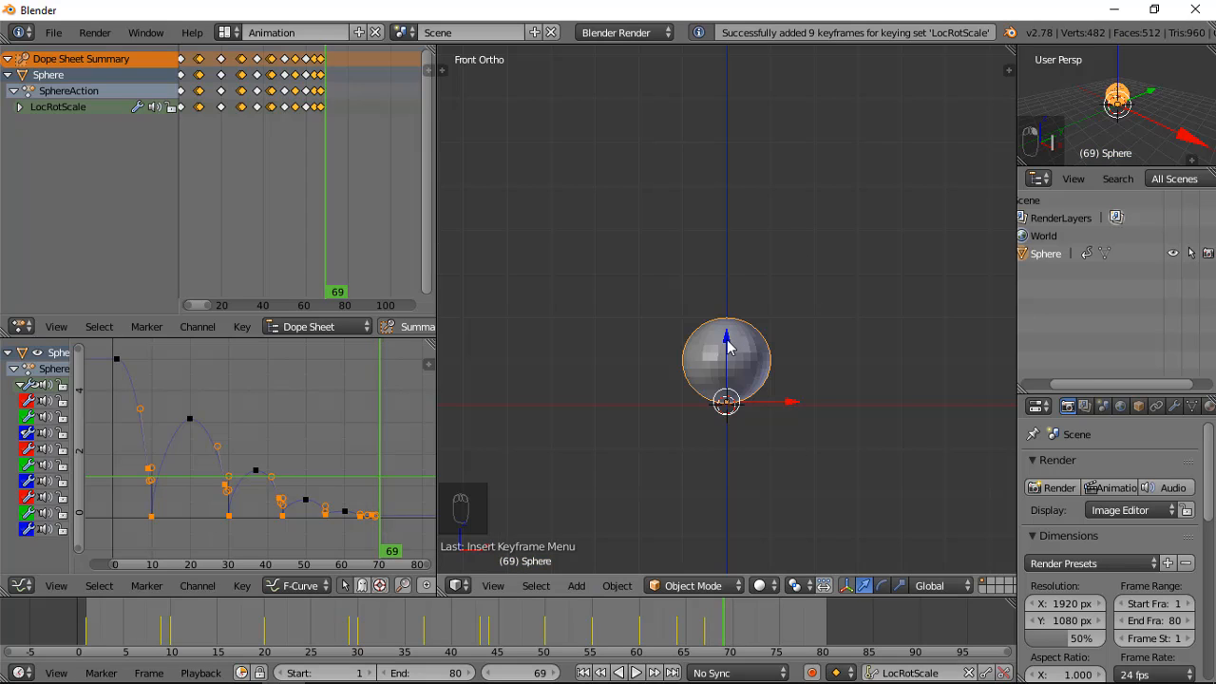
{"action": "key", "text": "g"}
{"action": "key", "text": "z"}
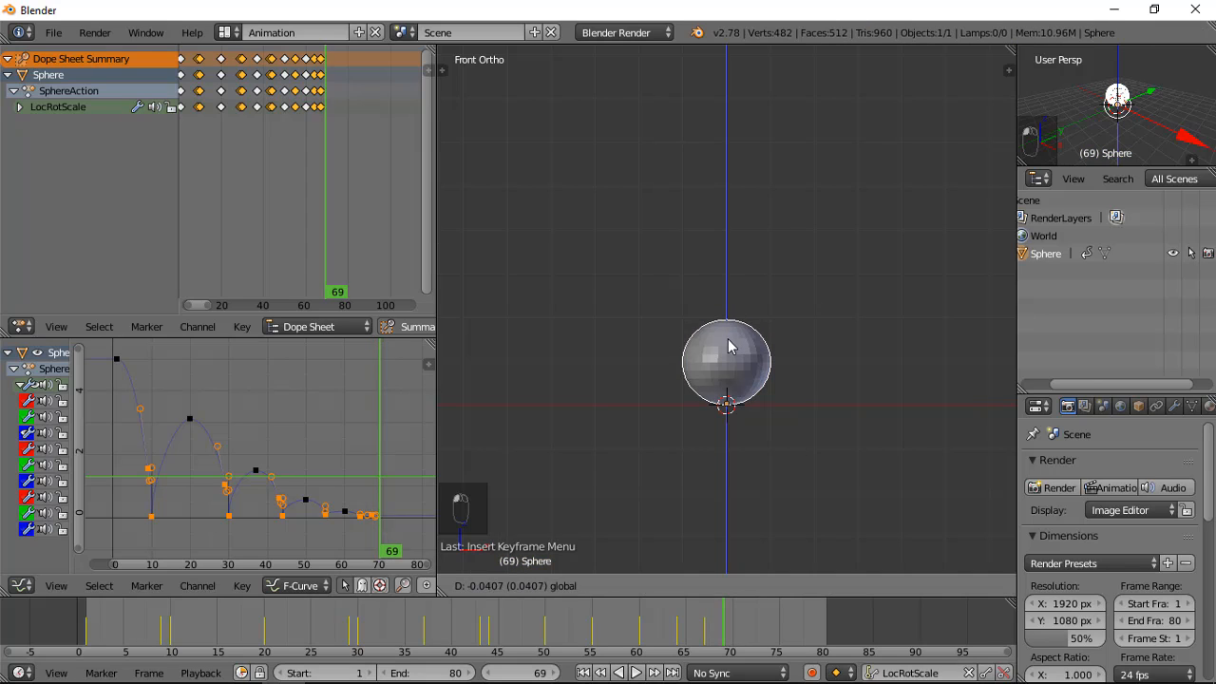
{"action": "left_click", "coordinate": [728, 346]}
{"action": "key", "text": "i"}
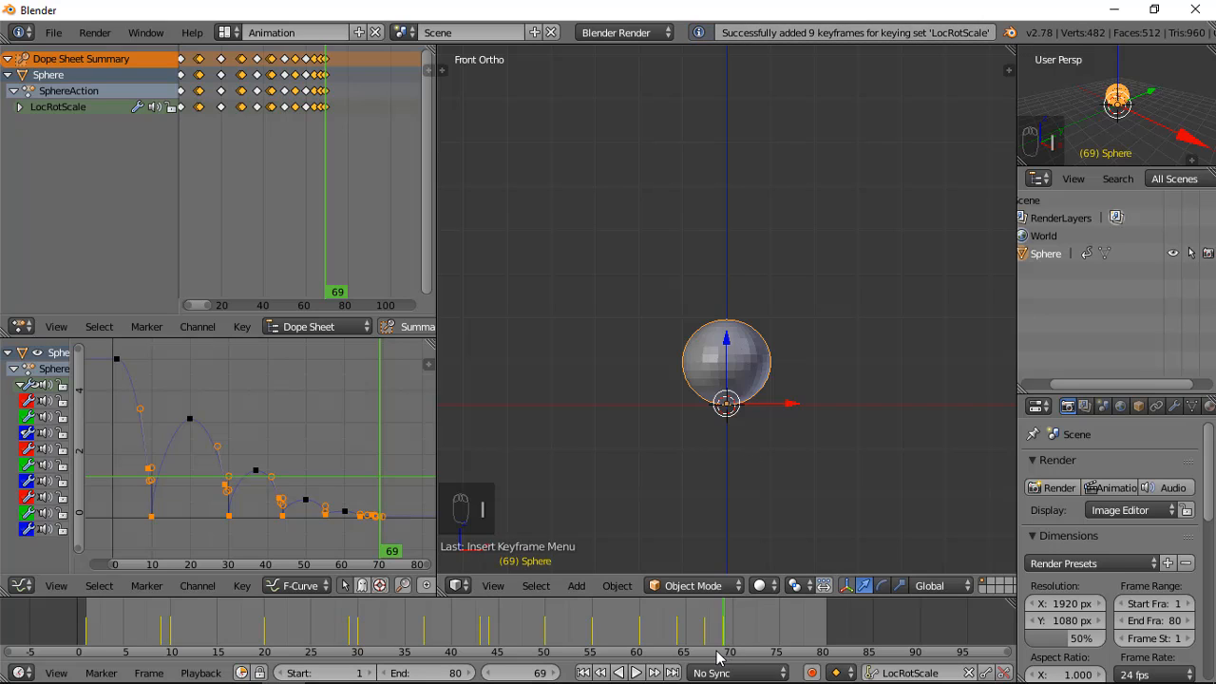
- Play the animation to check the added final small bounce and stop the playback
{"action": "left_click_drag", "start_coordinate": [715, 652], "coordinate": [285, 658]}
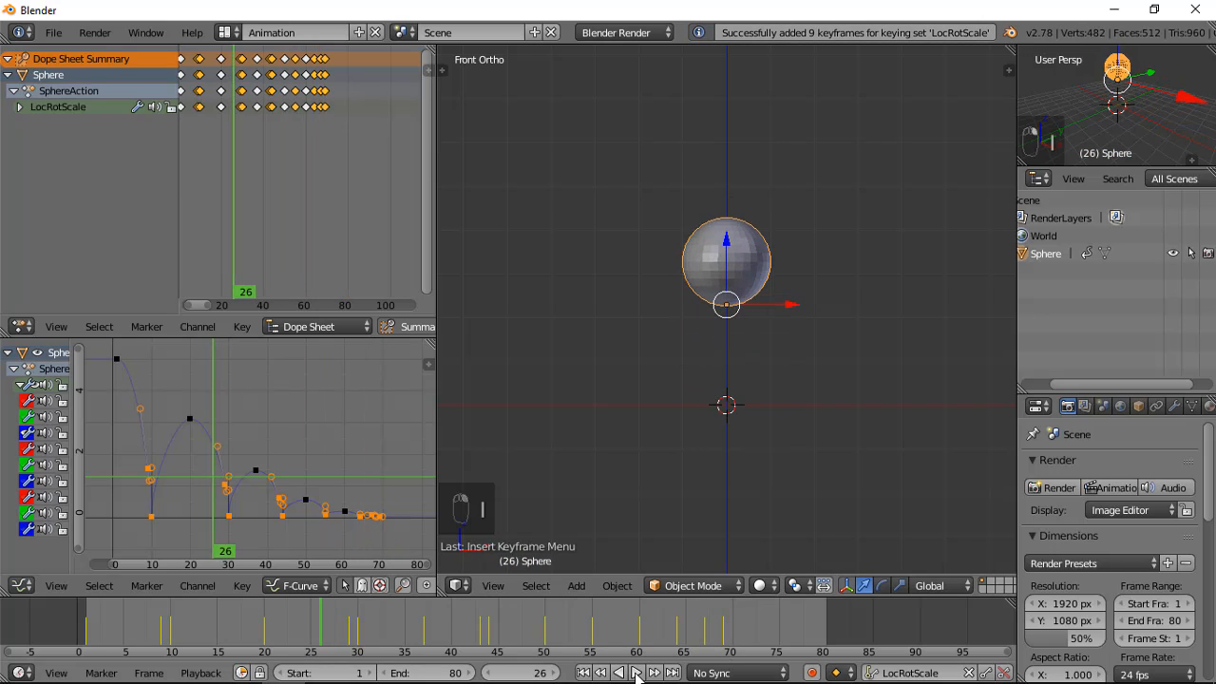
{"action": "left_click", "coordinate": [629, 673]}
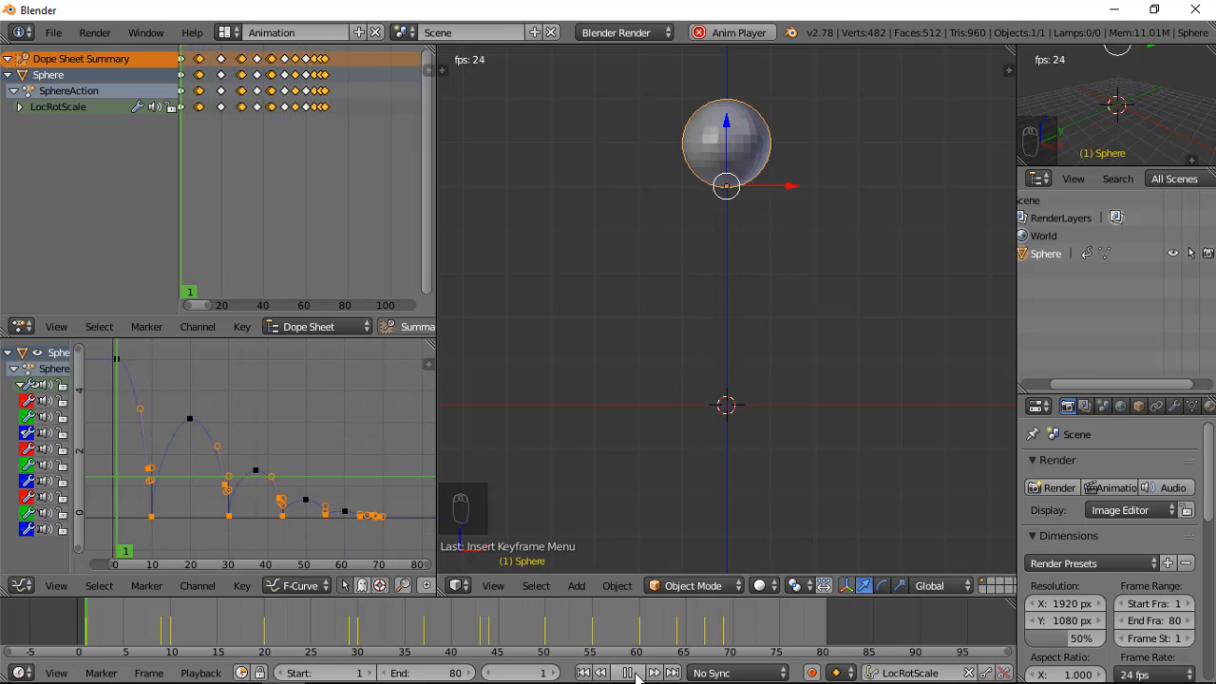
{"action": "left_click", "coordinate": [629, 673]}
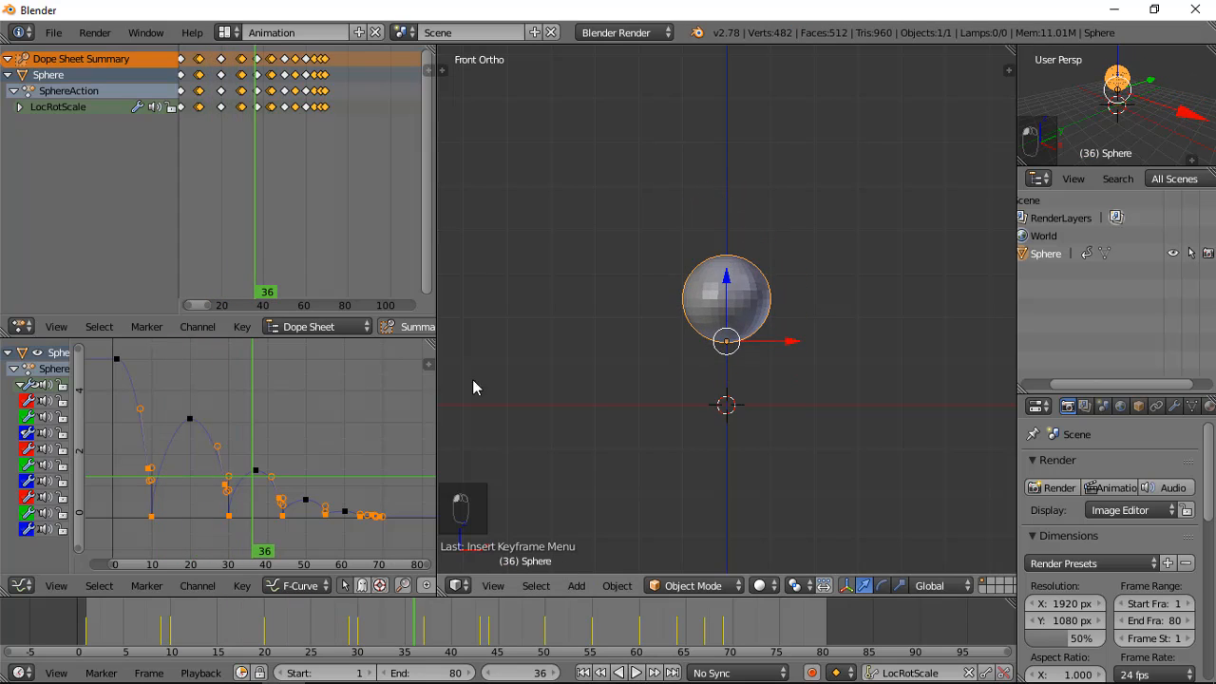
- Move the sphere's last keyframe to frame 70 in the dope sheet
{"action": "left_click_drag", "start_coordinate": [345, 59], "coordinate": [353, 65]}
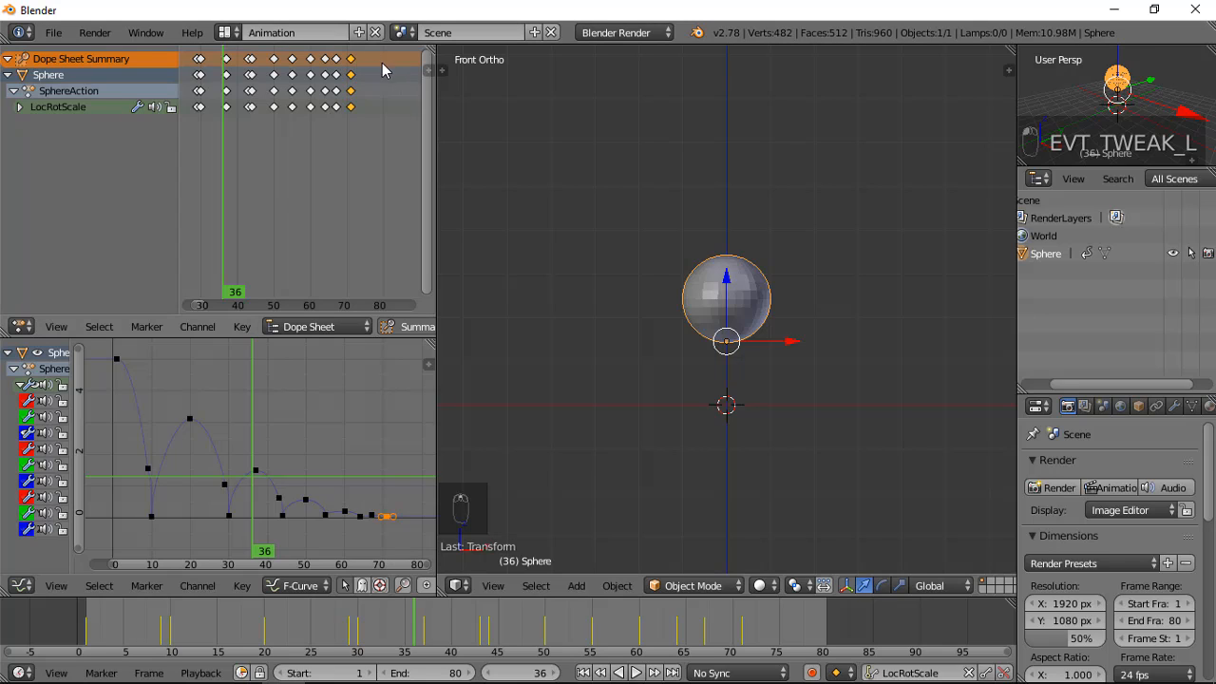
{"action": "key", "text": "alt+a"}
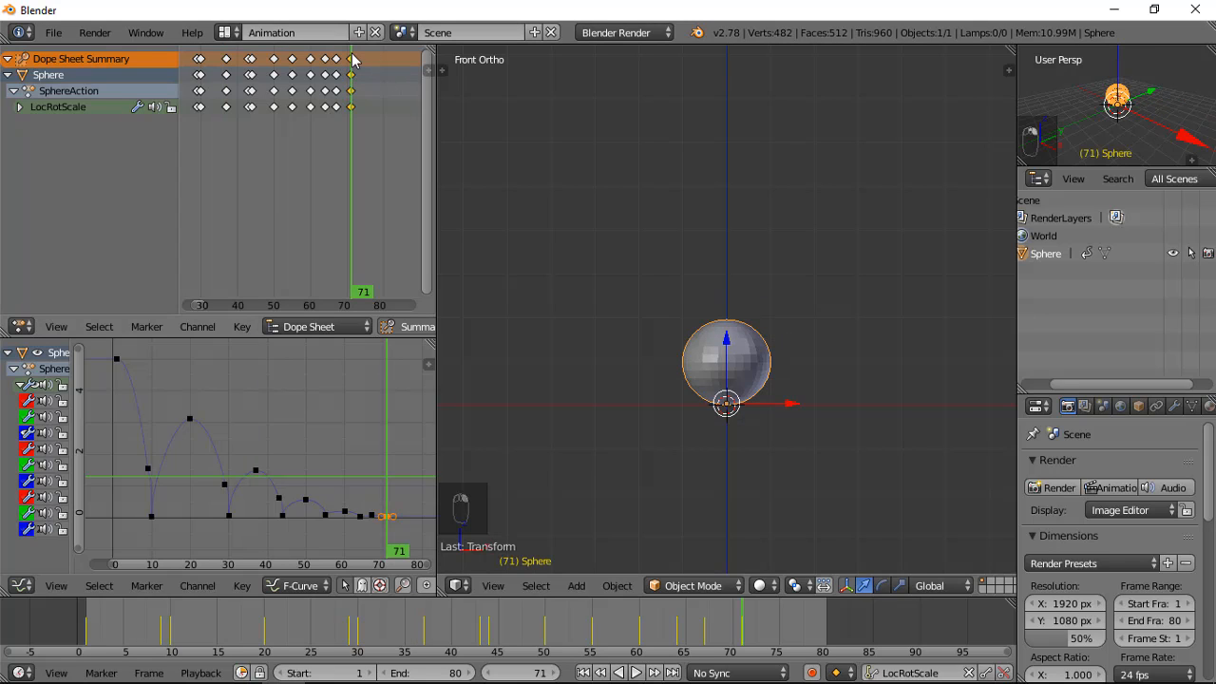
{"action": "key", "text": "g"}
{"action": "left_click", "coordinate": [347, 59]}
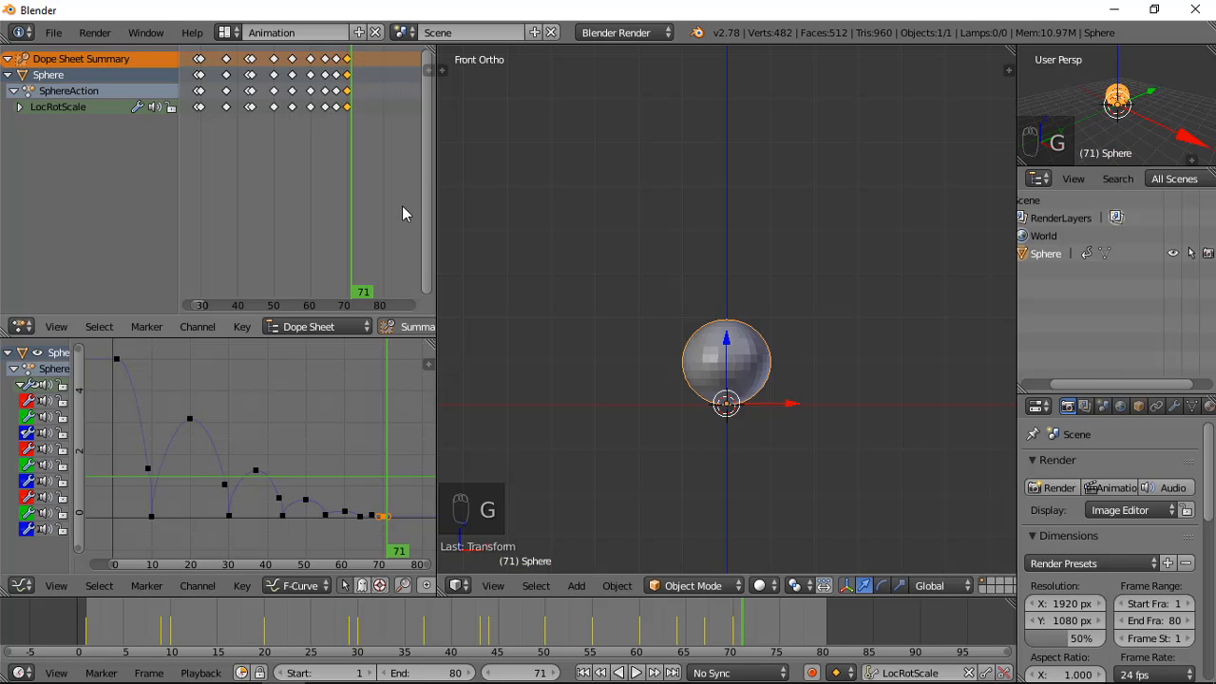
- Play the animation to check the timing of the bounces and stop the playback
{"action": "left_click", "coordinate": [636, 672]}
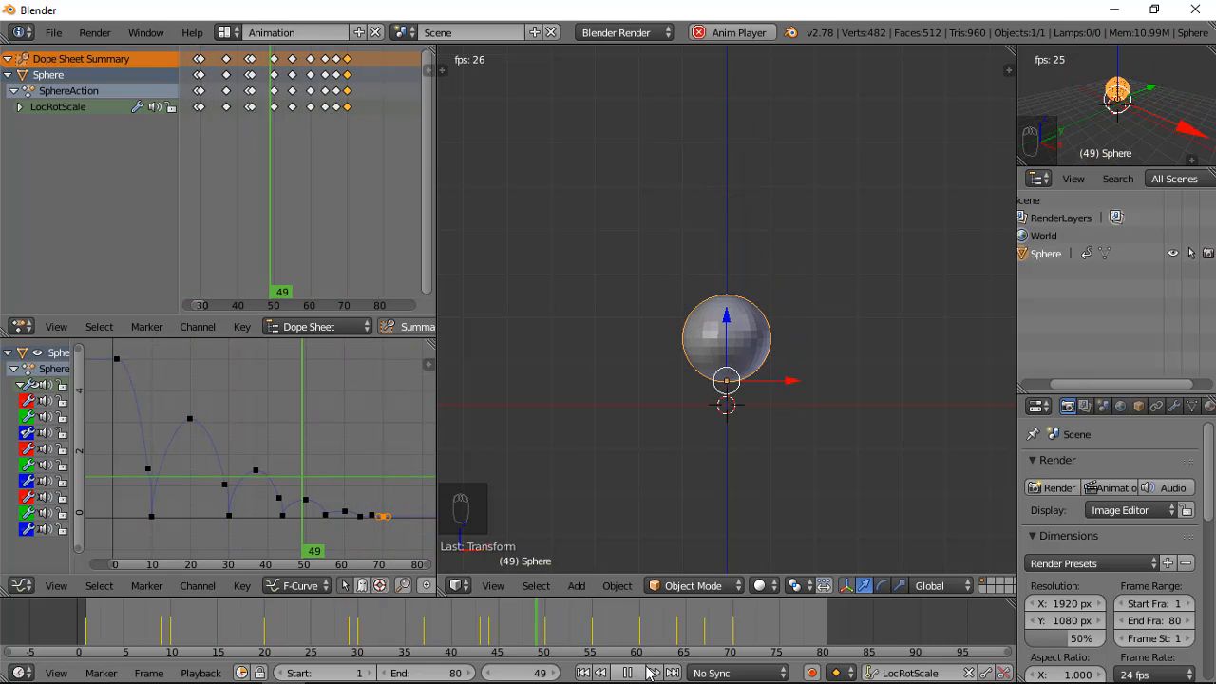
{"action": "left_click", "coordinate": [629, 673]}
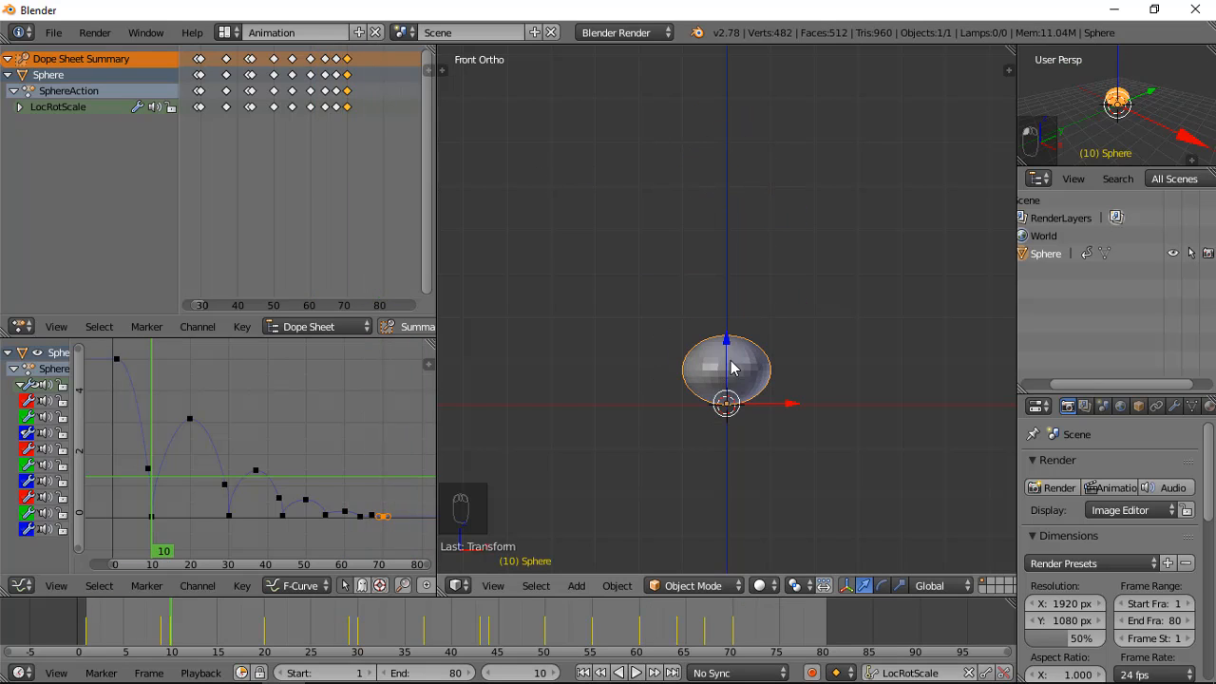
- Apply smooth shading to the sphere
{"action": "middle_click_drag", "start_coordinate": [701, 401], "coordinate": [840, 436]}
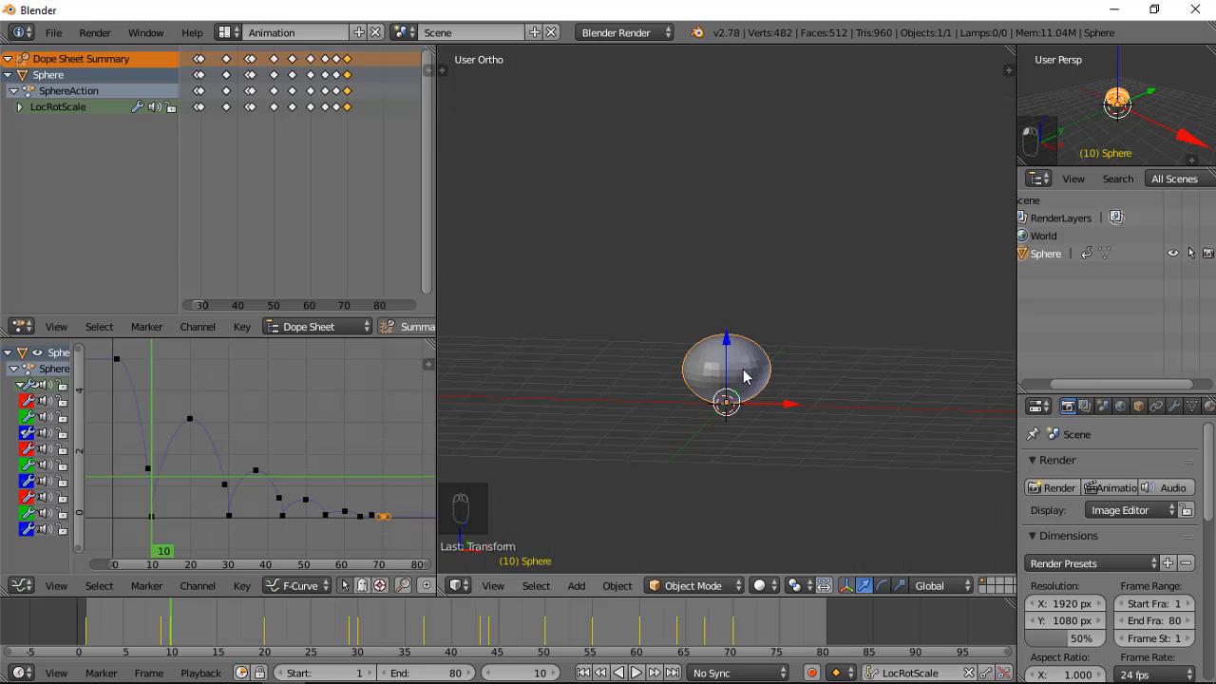
{"action": "middle_click_drag", "start_coordinate": [774, 406], "coordinate": [717, 353]}
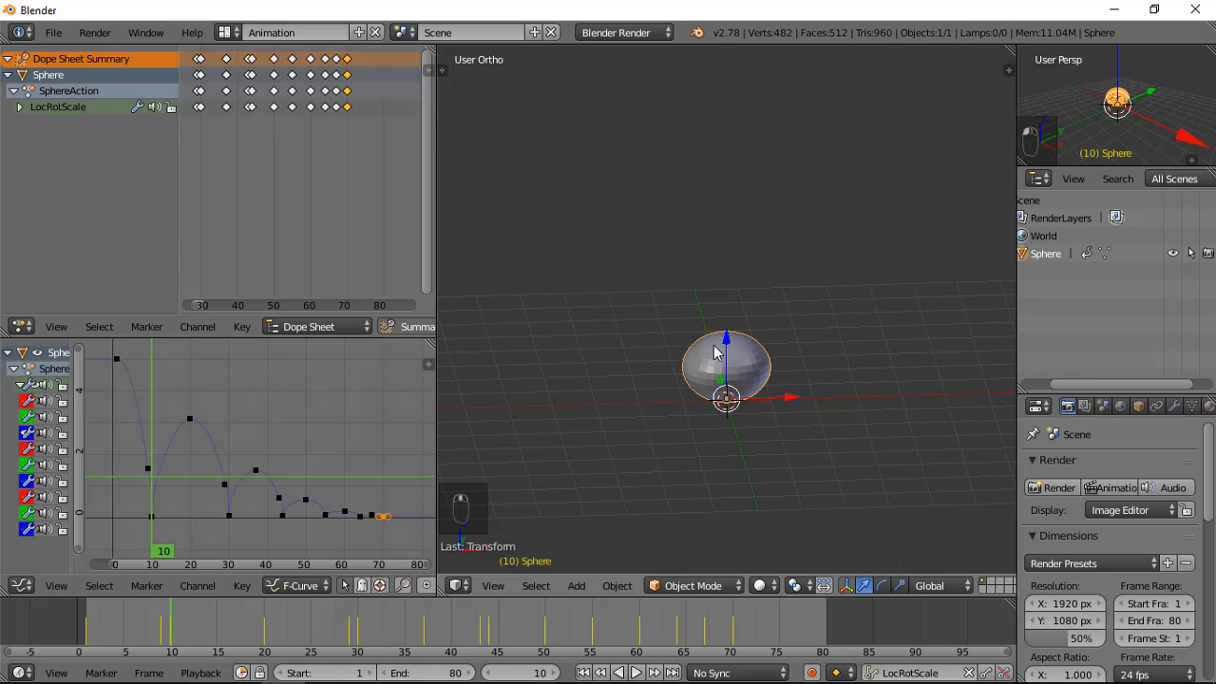
{"action": "left_click", "coordinate": [445, 69]}
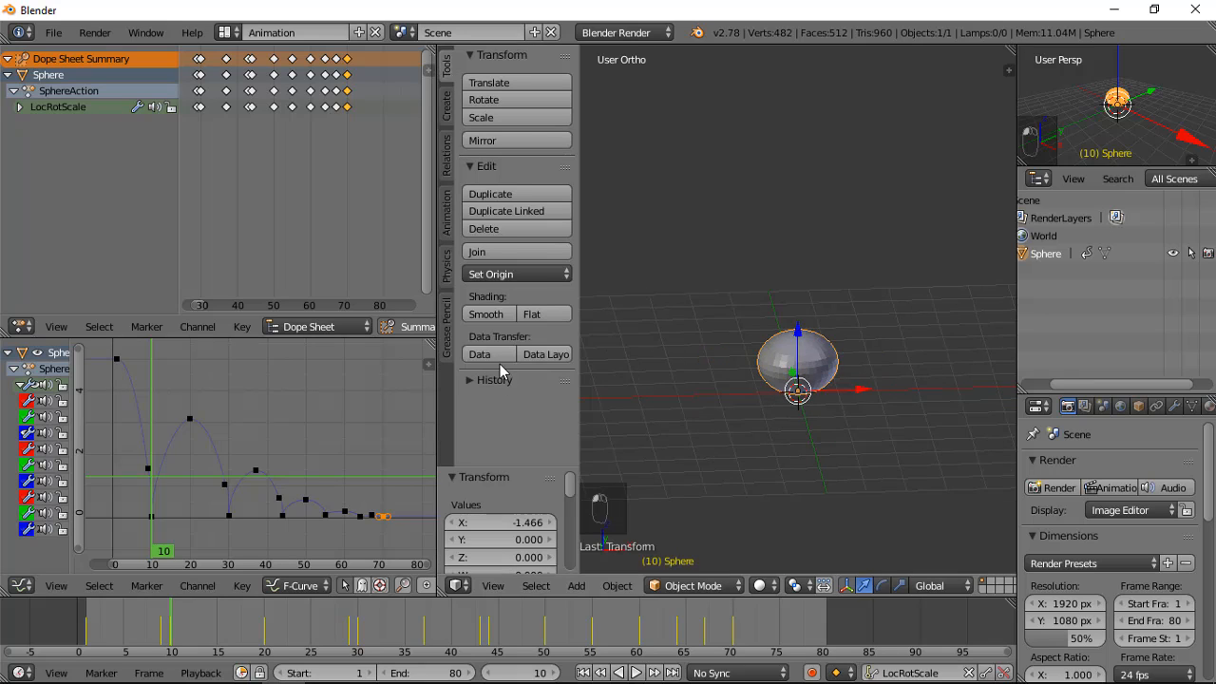
{"action": "left_click", "coordinate": [493, 318]}
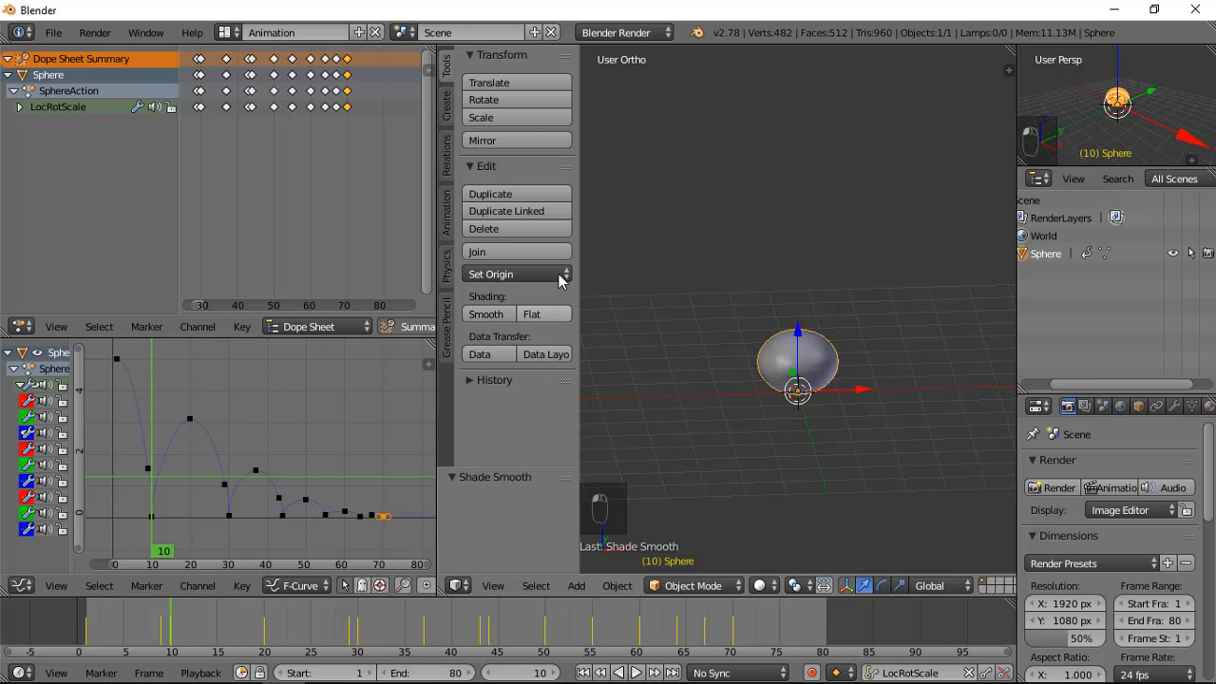
- Play the animation of the smooth-shaded sphere, stop it and return to the front view
{"action": "left_click", "coordinate": [636, 672]}
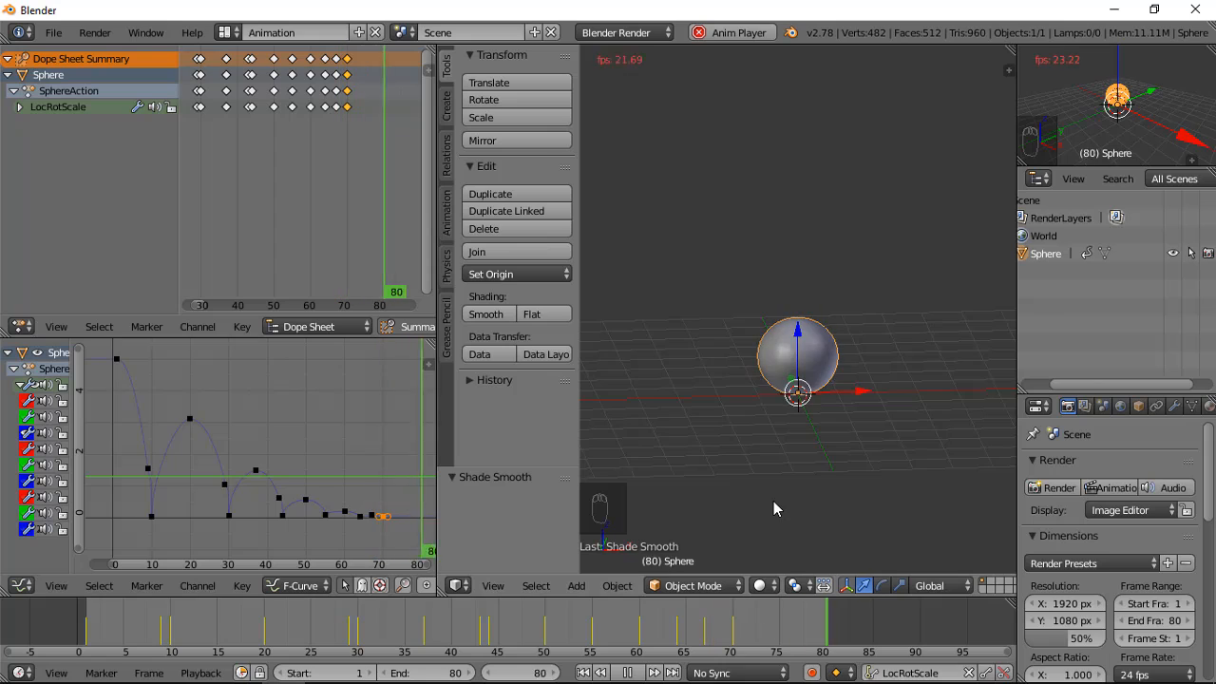
{"action": "left_click", "coordinate": [629, 673]}
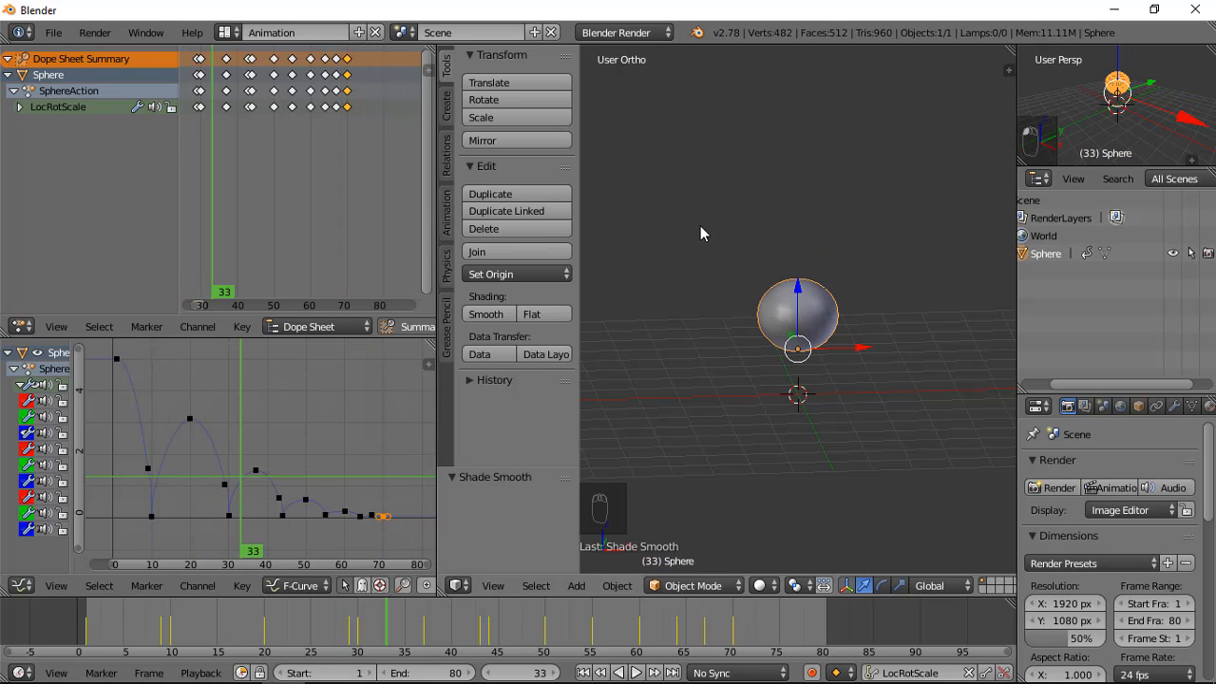
{"action": "scroll", "coordinate": [873, 349], "scroll_direction": "up", "scroll_amount": 2}
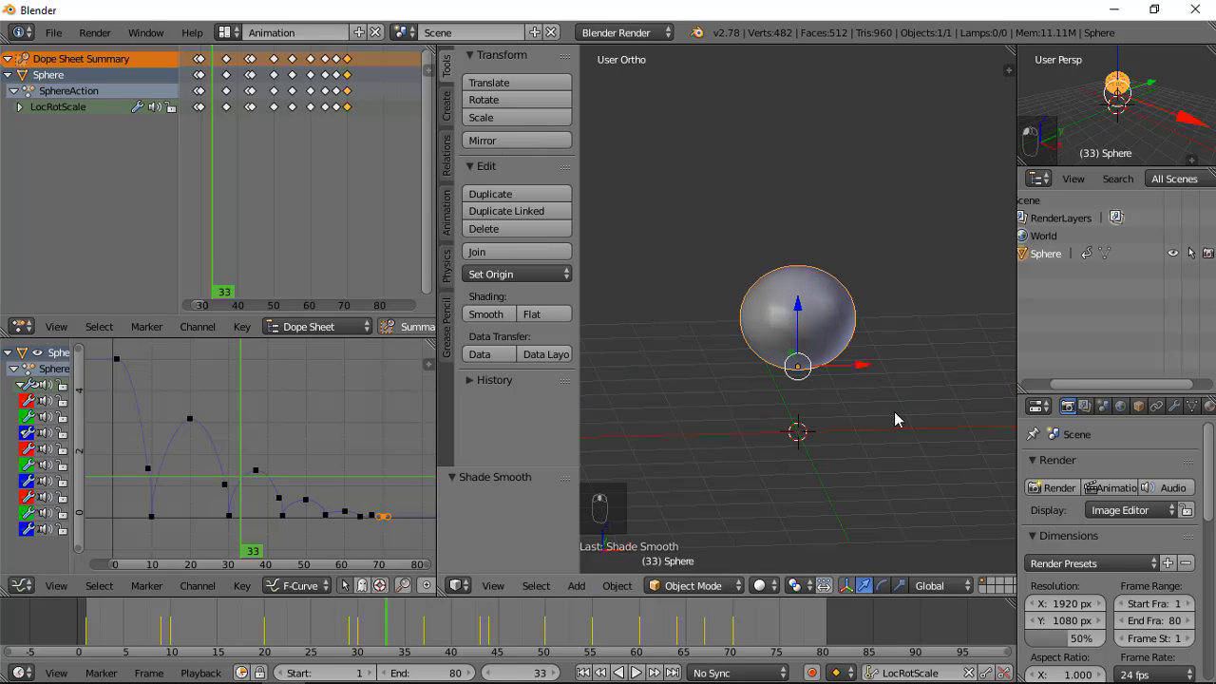
{"action": "key", "text": "KP_1"}
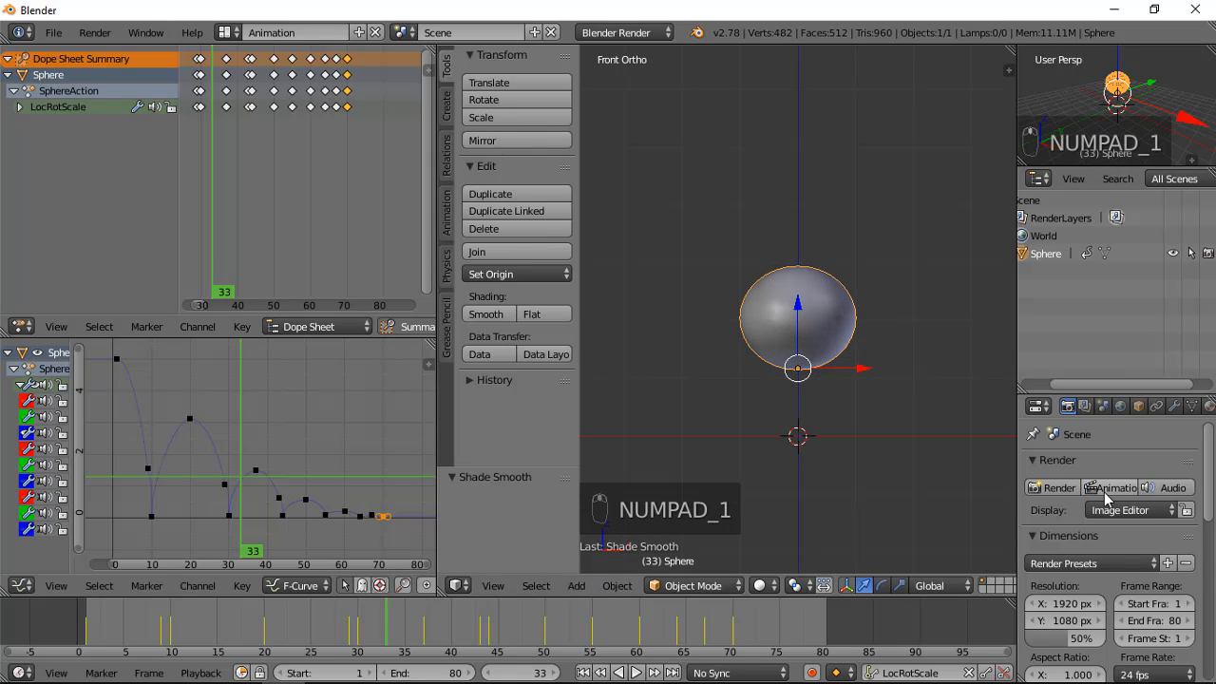
- Enlarge the render settings area and set the output file format to H.264
{"action": "scroll", "coordinate": [1104, 493], "scroll_direction": "down", "scroll_amount": 3}
{"action": "scroll", "coordinate": [1104, 492], "scroll_direction": "up", "scroll_amount": 3}
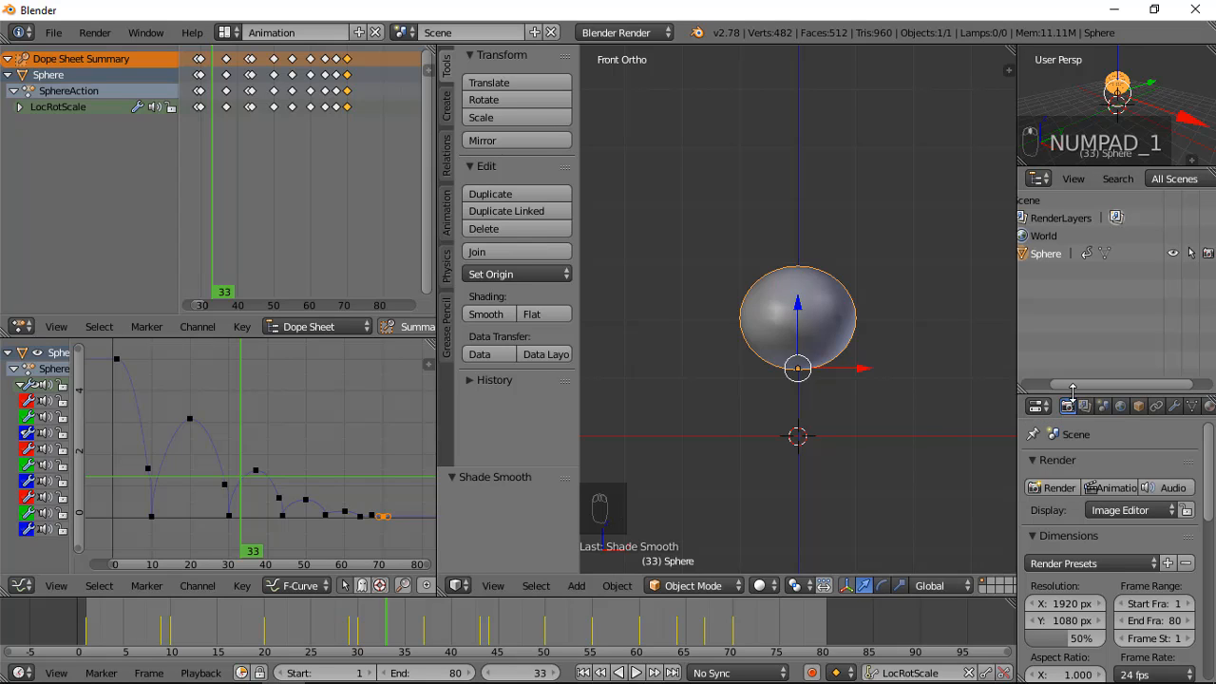
{"action": "left_click_drag", "start_coordinate": [1073, 389], "coordinate": [1073, 283]}
{"action": "scroll", "coordinate": [1112, 442], "scroll_direction": "down", "scroll_amount": 6}
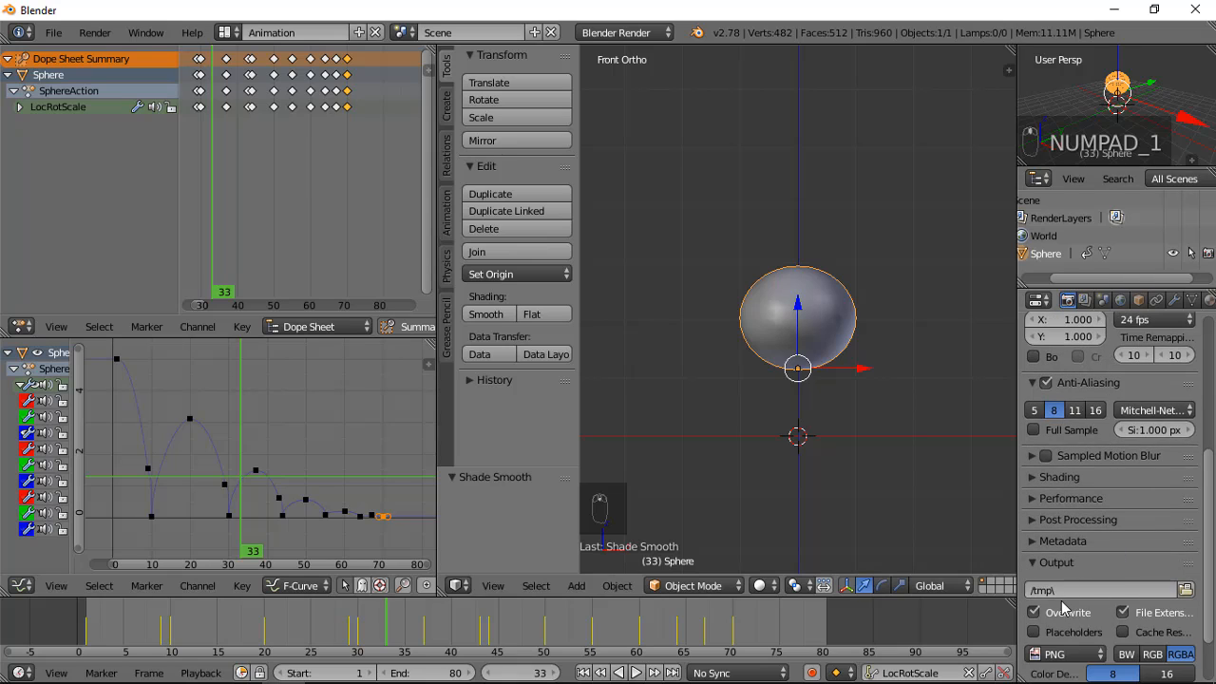
{"action": "scroll", "coordinate": [1065, 608], "scroll_direction": "down", "scroll_amount": 2}
{"action": "left_click", "coordinate": [1069, 585]}
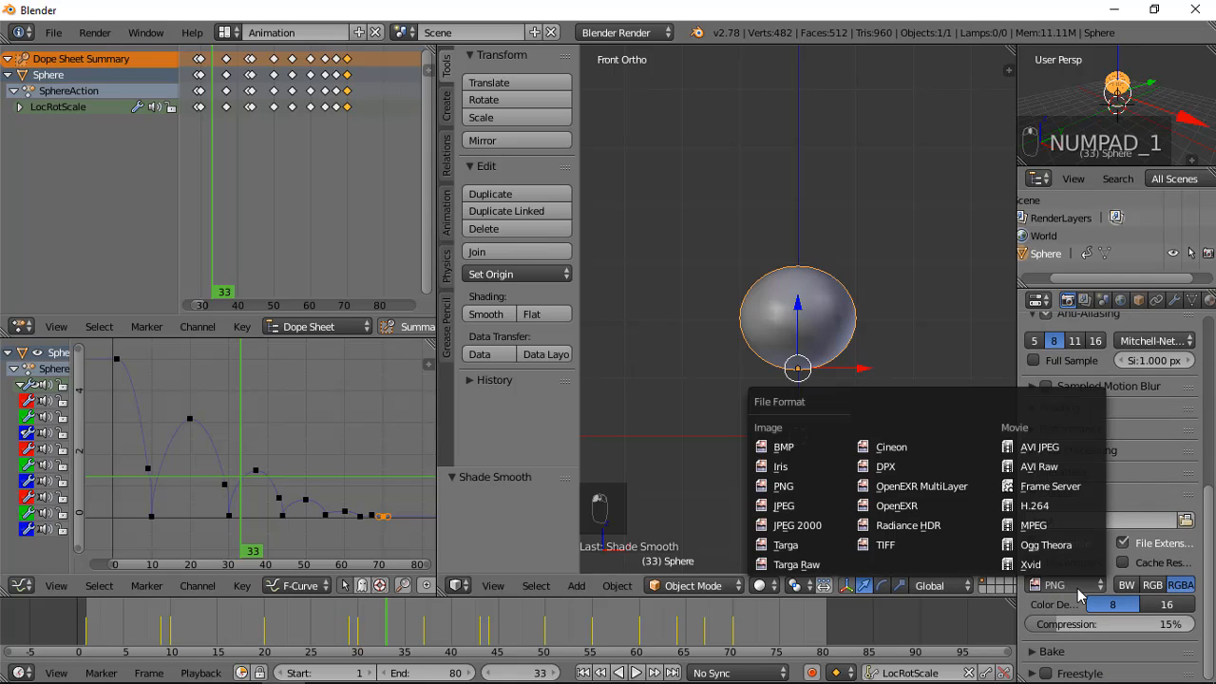
{"action": "left_click", "coordinate": [1048, 511]}
{"action": "scroll", "coordinate": [1099, 571], "scroll_direction": "up", "scroll_amount": 8}
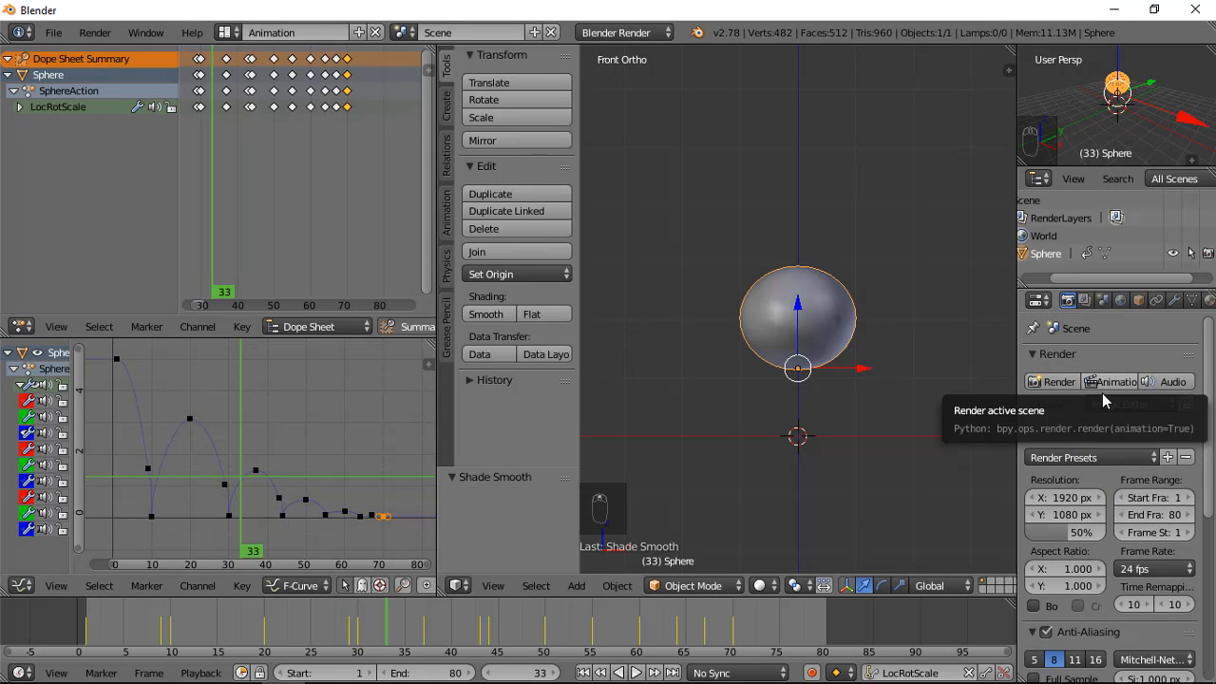
- Set the scene's end frame to 75
{"action": "scroll", "coordinate": [1104, 399], "scroll_direction": "down", "scroll_amount": 2}
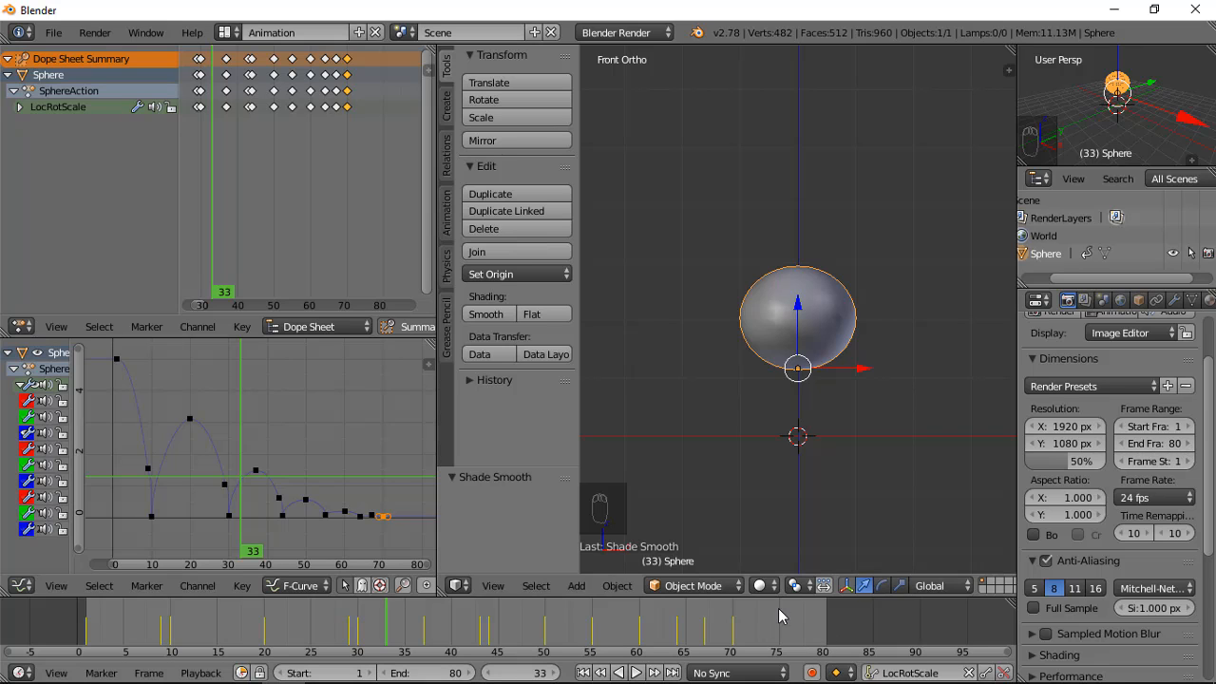
{"action": "left_click", "coordinate": [429, 672]}
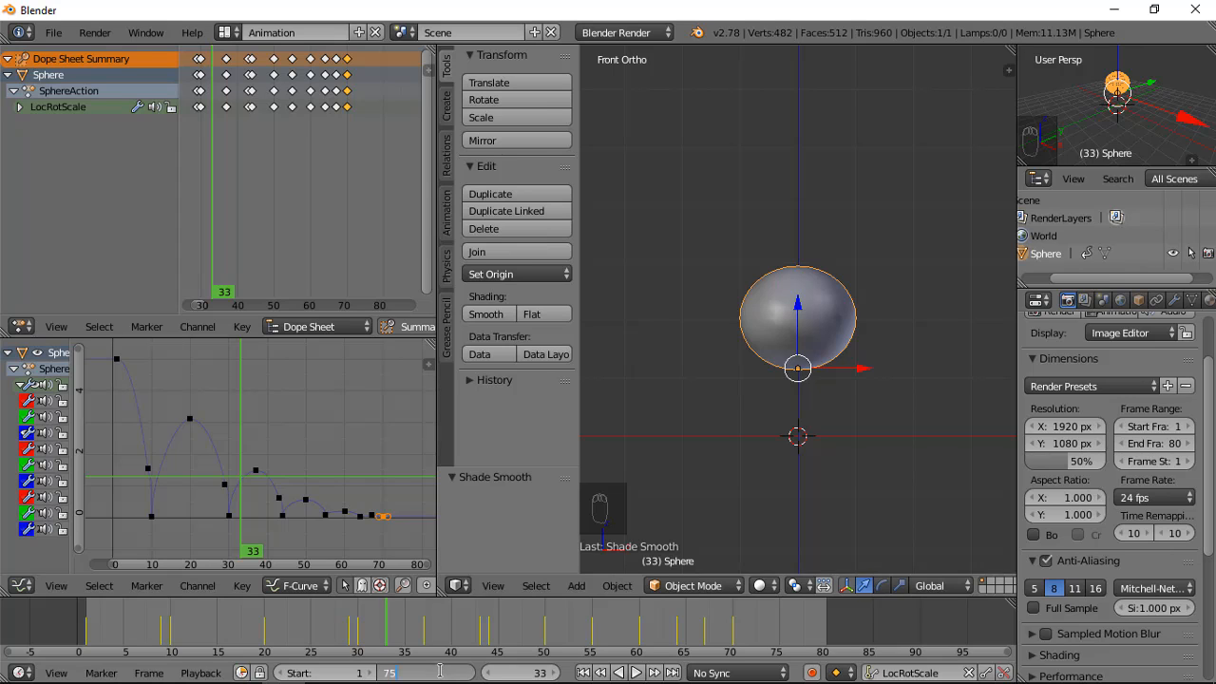
{"action": "key", "text": "Return"}
{"action": "scroll", "coordinate": [1186, 472], "scroll_direction": "up", "scroll_amount": 2}
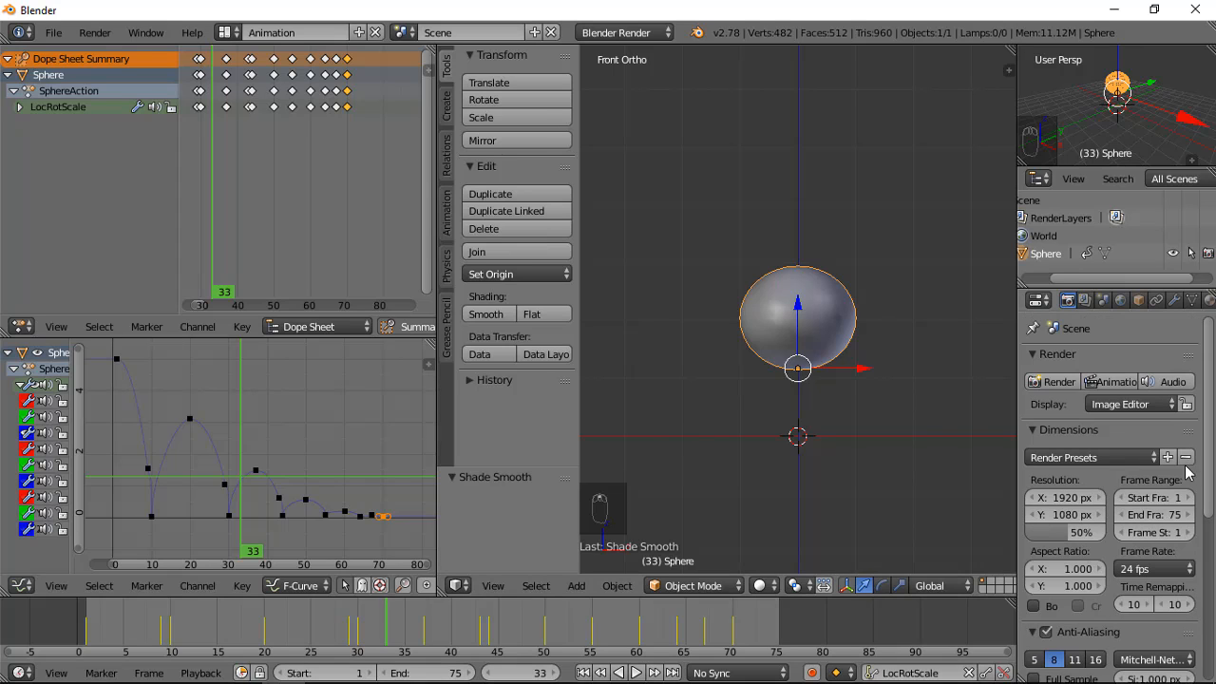
- Try to render the scene's animation
{"action": "left_click", "coordinate": [1105, 381]}
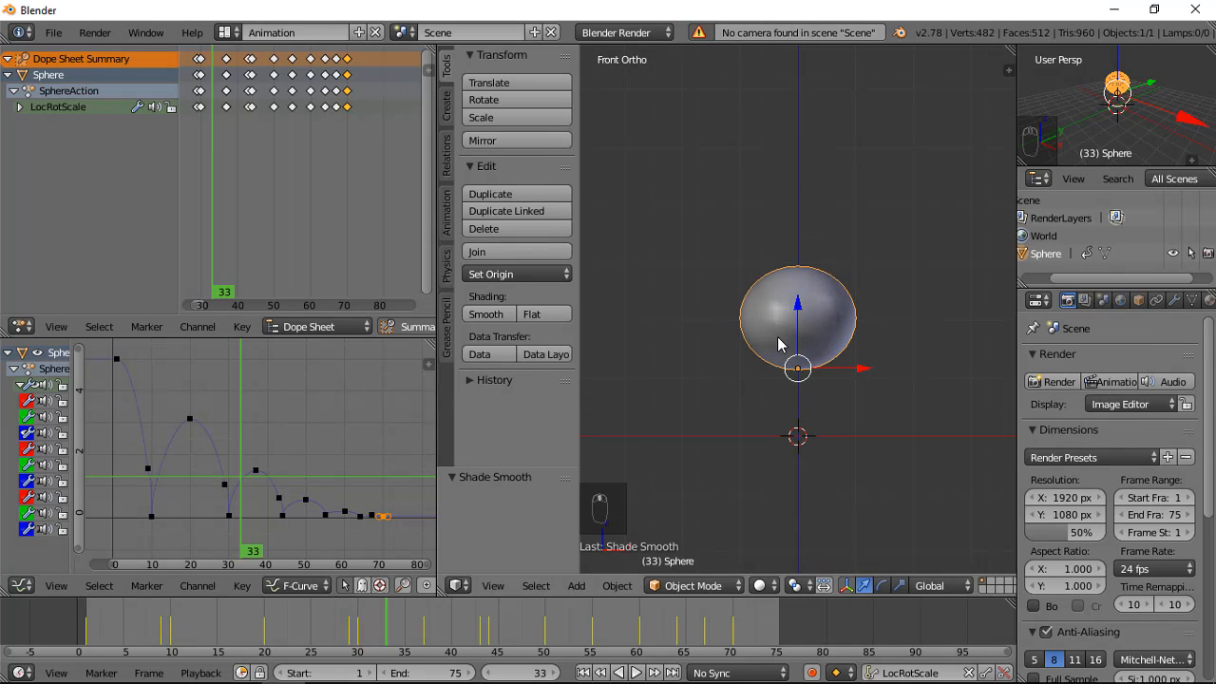
{"action": "scroll", "coordinate": [777, 344], "scroll_direction": "down", "scroll_amount": 2}
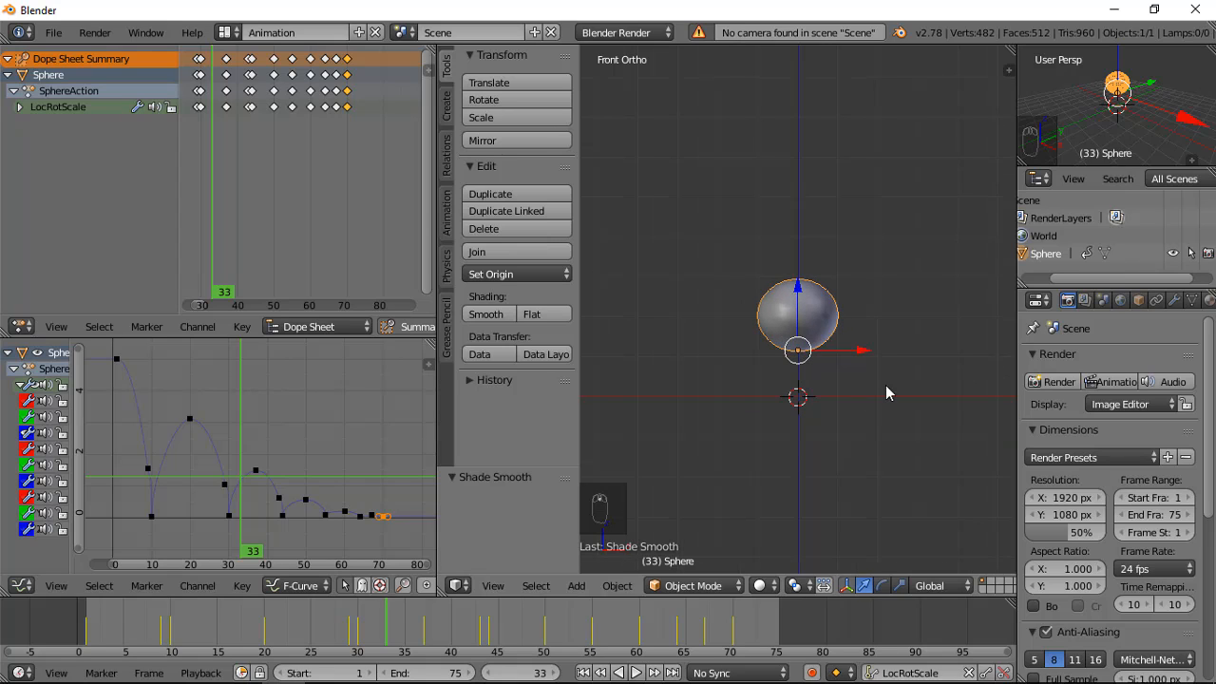
{"action": "scroll", "coordinate": [738, 413], "scroll_direction": "up", "scroll_amount": 1}
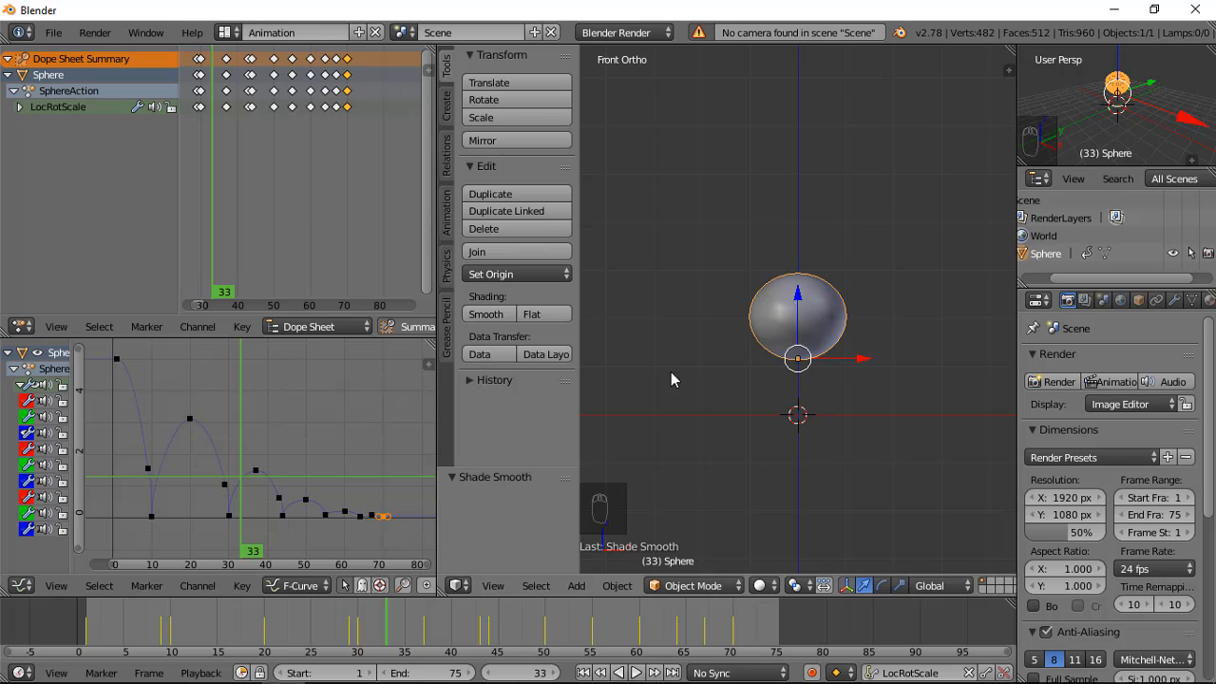
- Add a camera at the scene origin and look through it
{"action": "key", "text": "shift+a"}
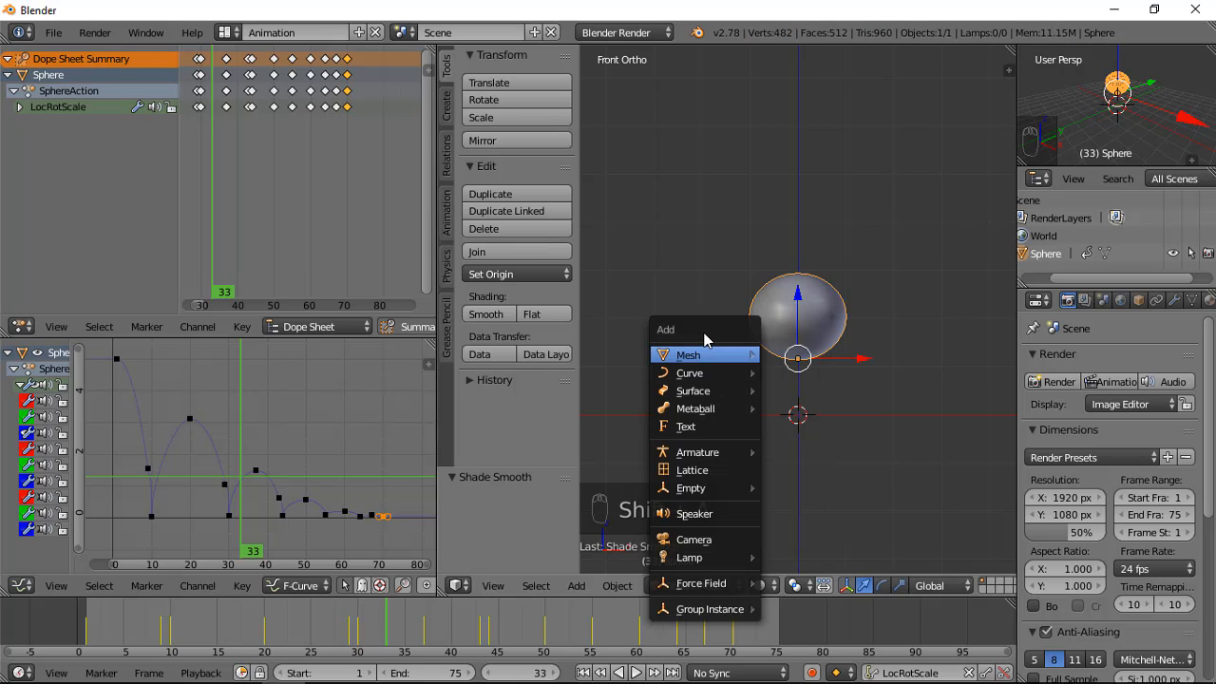
{"action": "mouse_move", "coordinate": [714, 405]}
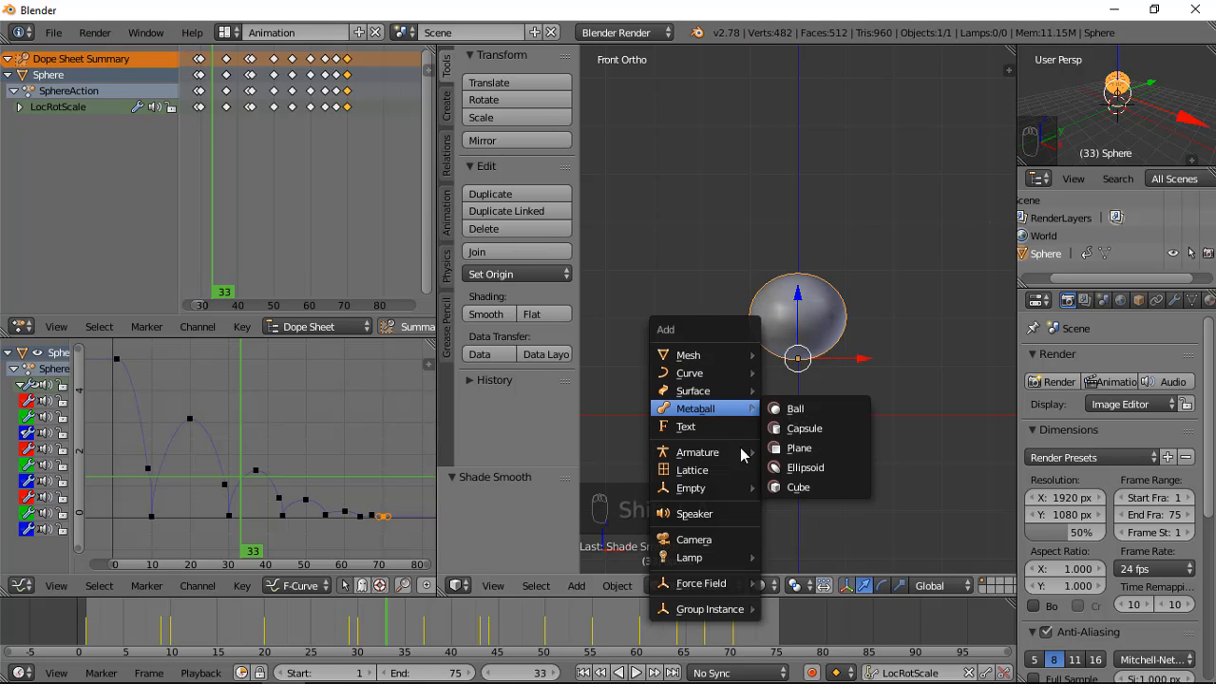
{"action": "left_click", "coordinate": [709, 540]}
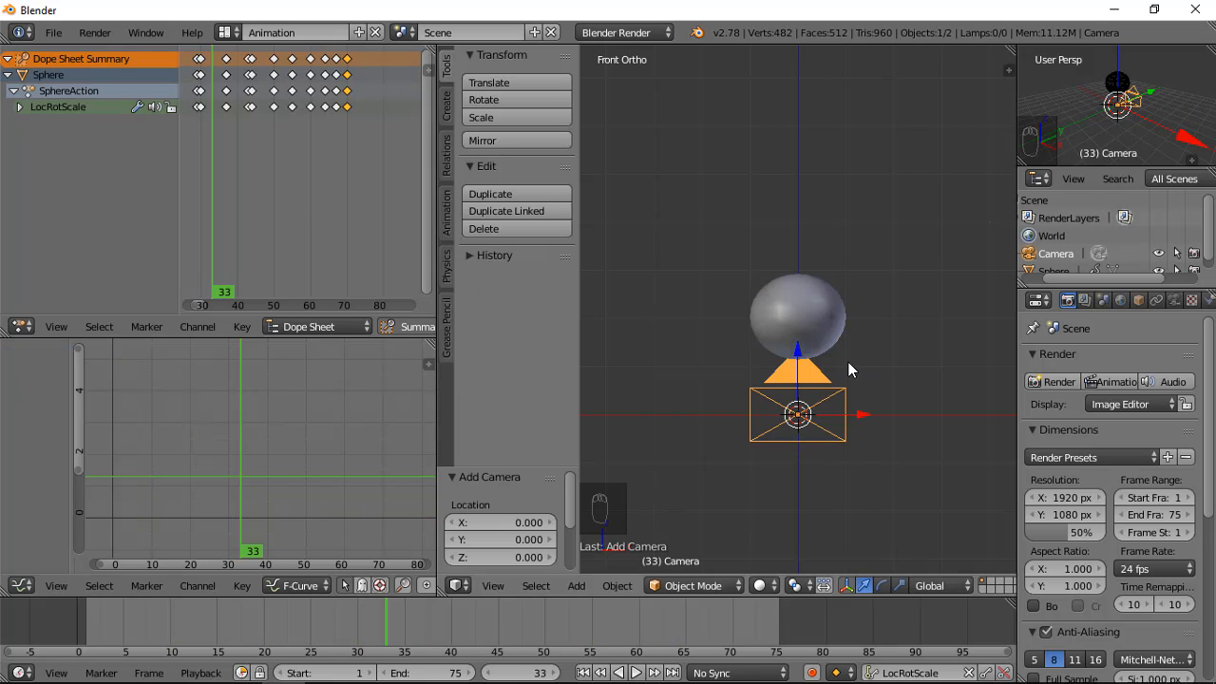
{"action": "key", "text": "KP_0"}
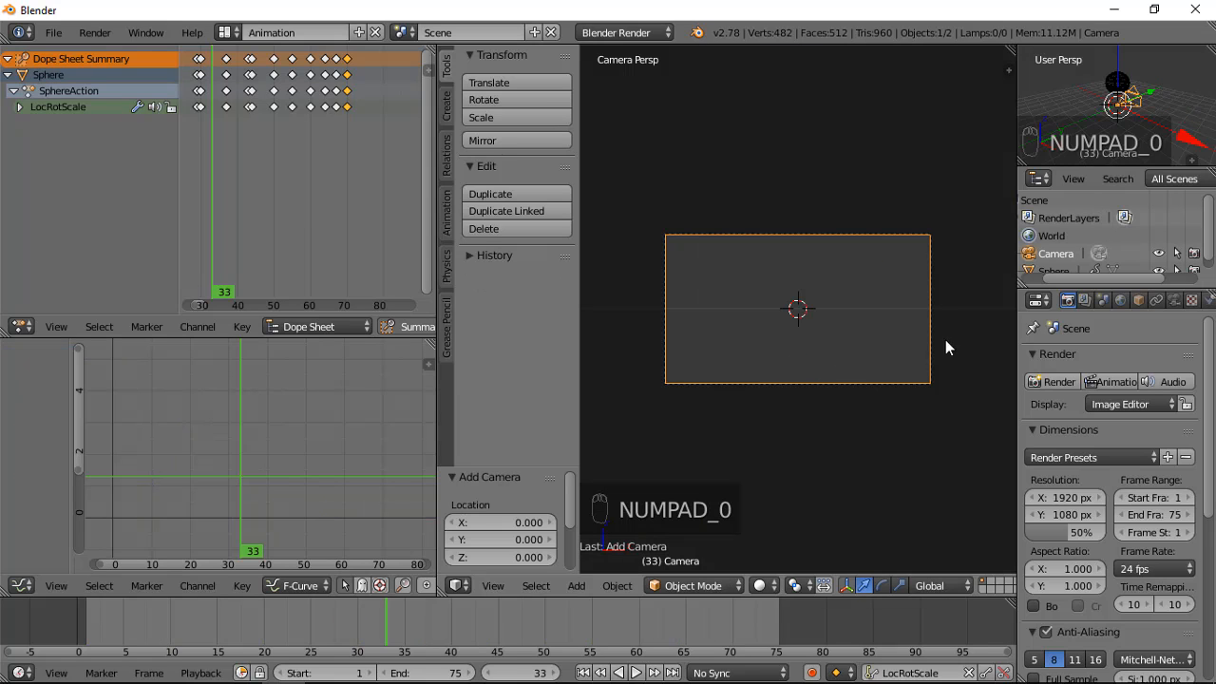
- Lock the camera to the view and hide both side regions of the 3D view
{"action": "left_click", "coordinate": [1006, 69]}
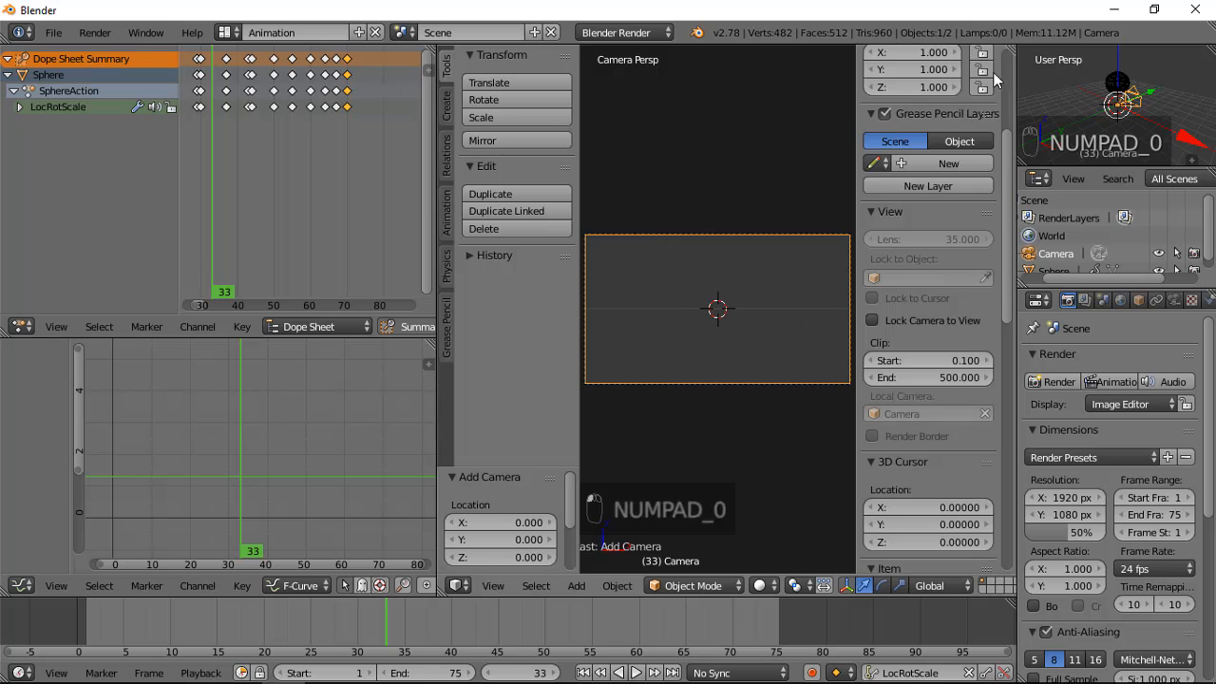
{"action": "left_click", "coordinate": [872, 320]}
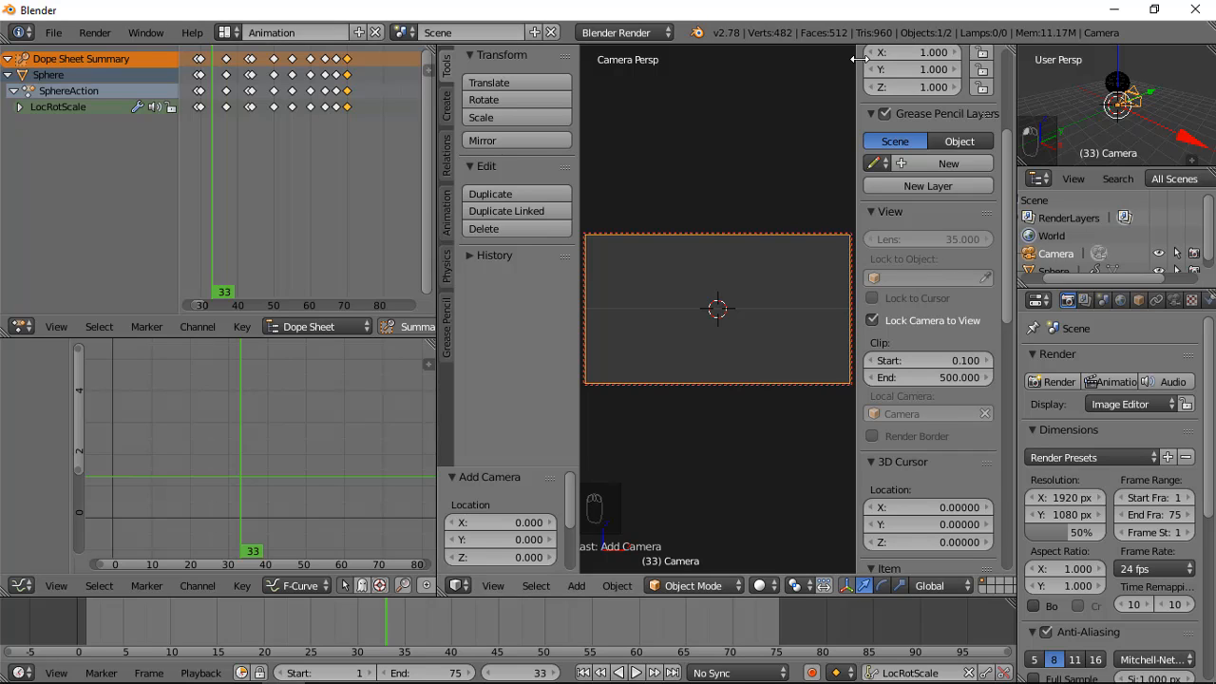
{"action": "left_click_drag", "start_coordinate": [855, 59], "coordinate": [1088, 41]}
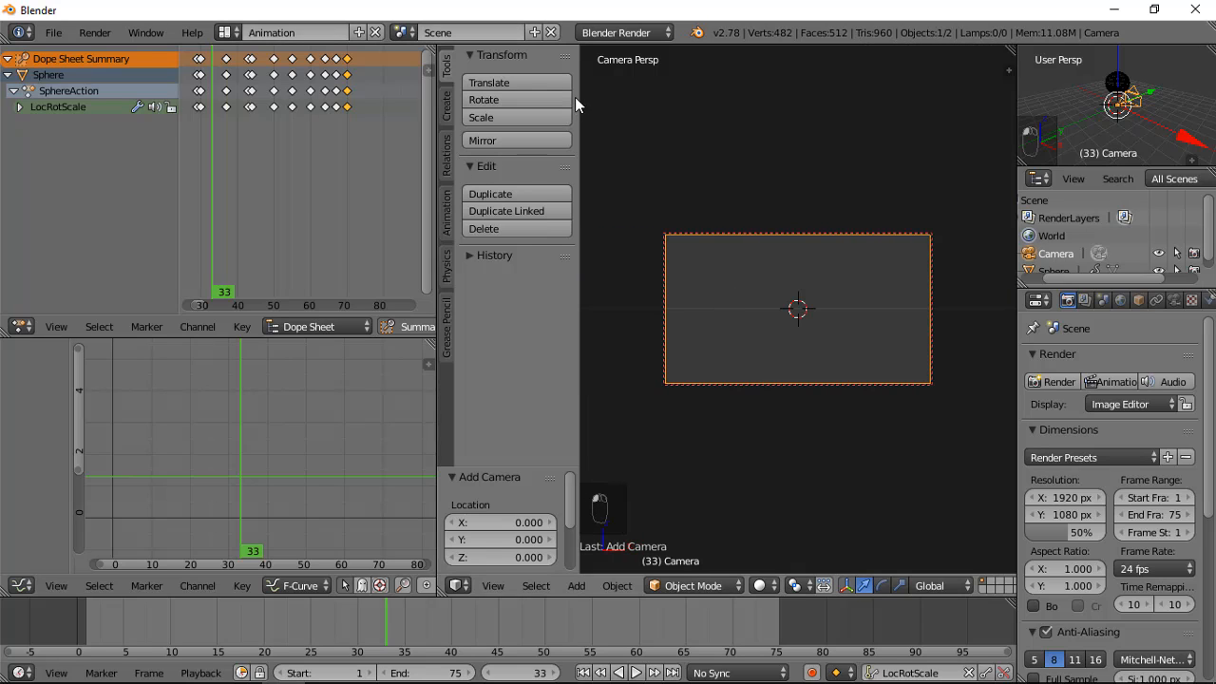
{"action": "left_click_drag", "start_coordinate": [541, 95], "coordinate": [451, 95]}
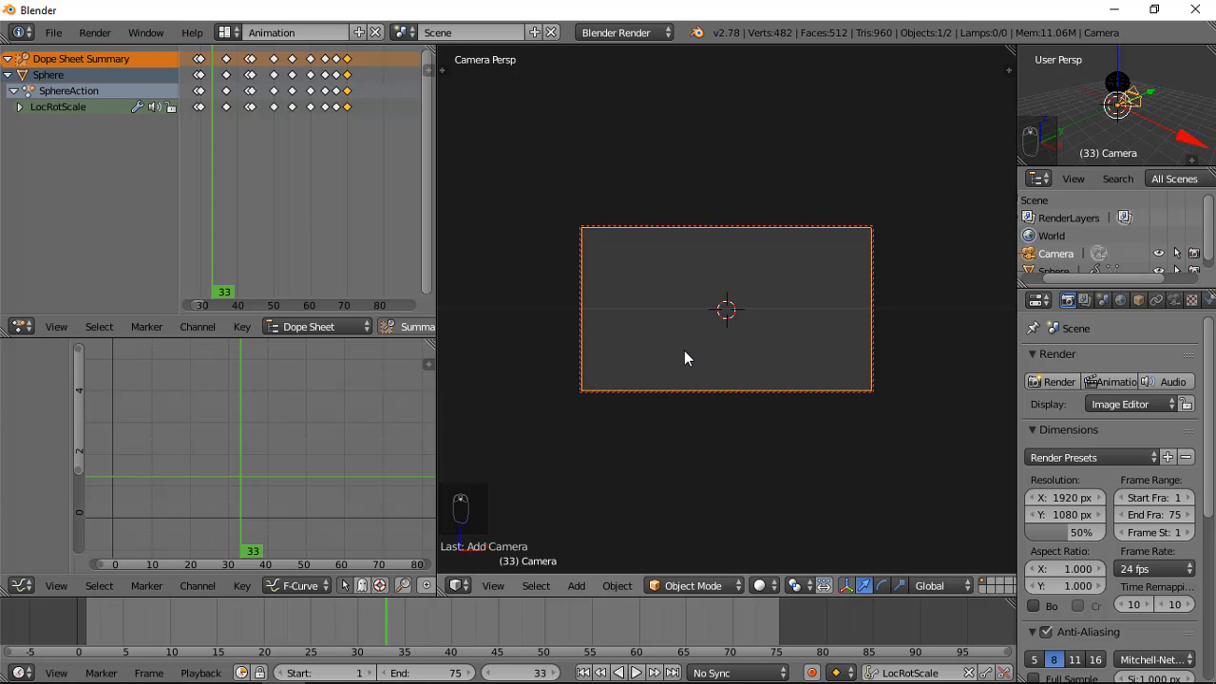
- Move the locked camera back and tilt it to frame the sphere above the ground from slightly above
{"action": "middle_click_drag", "start_coordinate": [684, 350], "coordinate": [674, 393], "text": "shift"}
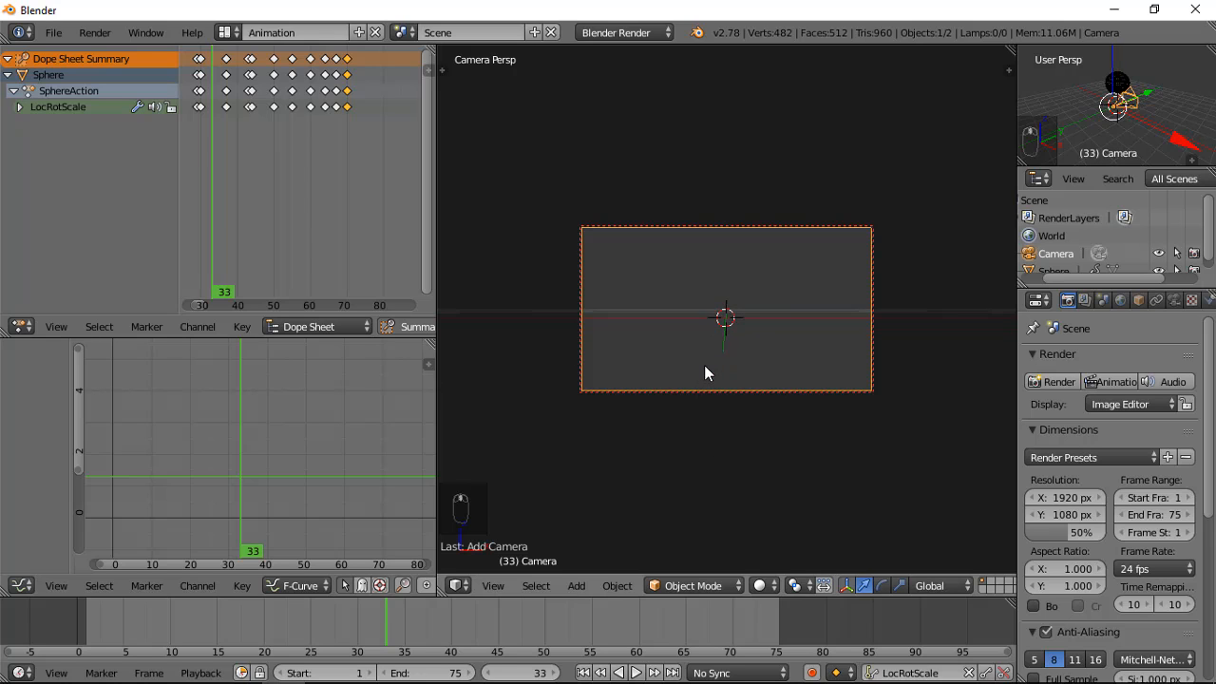
{"action": "middle_click_drag", "start_coordinate": [704, 372], "coordinate": [682, 419]}
{"action": "scroll", "coordinate": [682, 411], "scroll_direction": "down", "scroll_amount": 6}
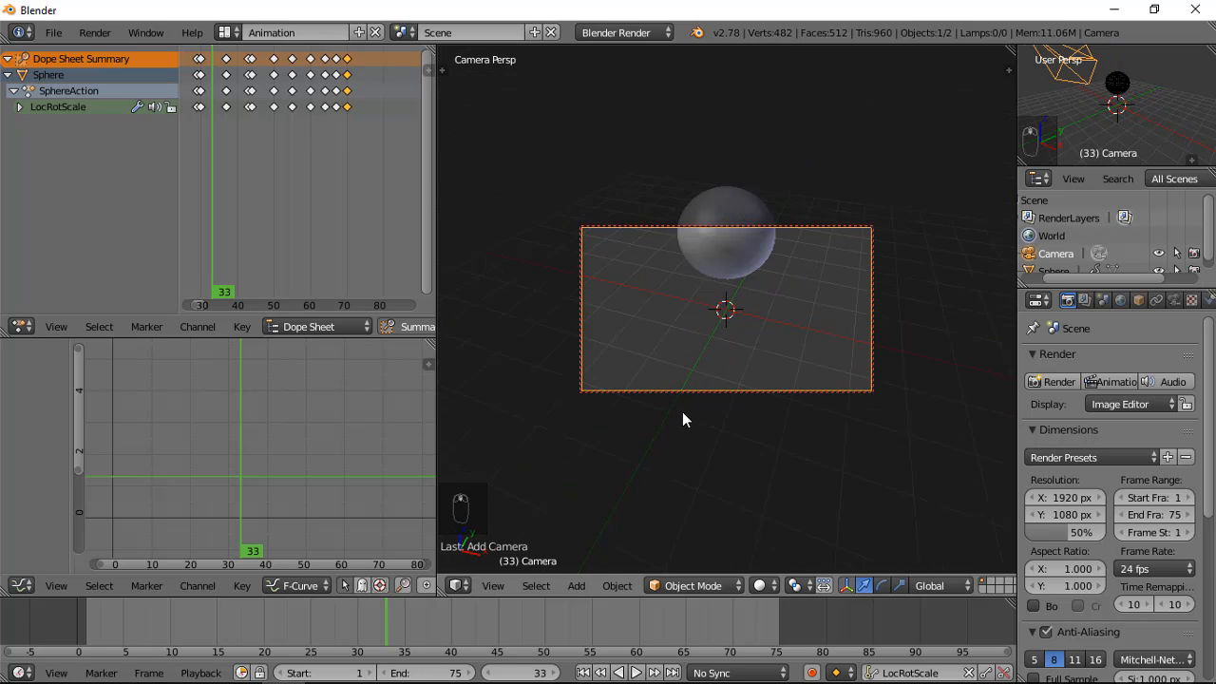
{"action": "scroll", "coordinate": [683, 412], "scroll_direction": "up", "scroll_amount": 4, "text": "shift"}
{"action": "scroll", "coordinate": [682, 411], "scroll_direction": "down", "scroll_amount": 3, "text": "shift"}
{"action": "middle_click_drag", "start_coordinate": [756, 424], "coordinate": [734, 362]}
{"action": "scroll", "coordinate": [808, 349], "scroll_direction": "up", "scroll_amount": 4, "text": "shift"}
{"action": "scroll", "coordinate": [784, 367], "scroll_direction": "down", "scroll_amount": 4}
{"action": "scroll", "coordinate": [734, 362], "scroll_direction": "up", "scroll_amount": 2, "text": "shift"}
{"action": "scroll", "coordinate": [734, 362], "scroll_direction": "down", "scroll_amount": 2, "text": "shift"}
{"action": "scroll", "coordinate": [733, 363], "scroll_direction": "up", "scroll_amount": 1, "text": "shift"}
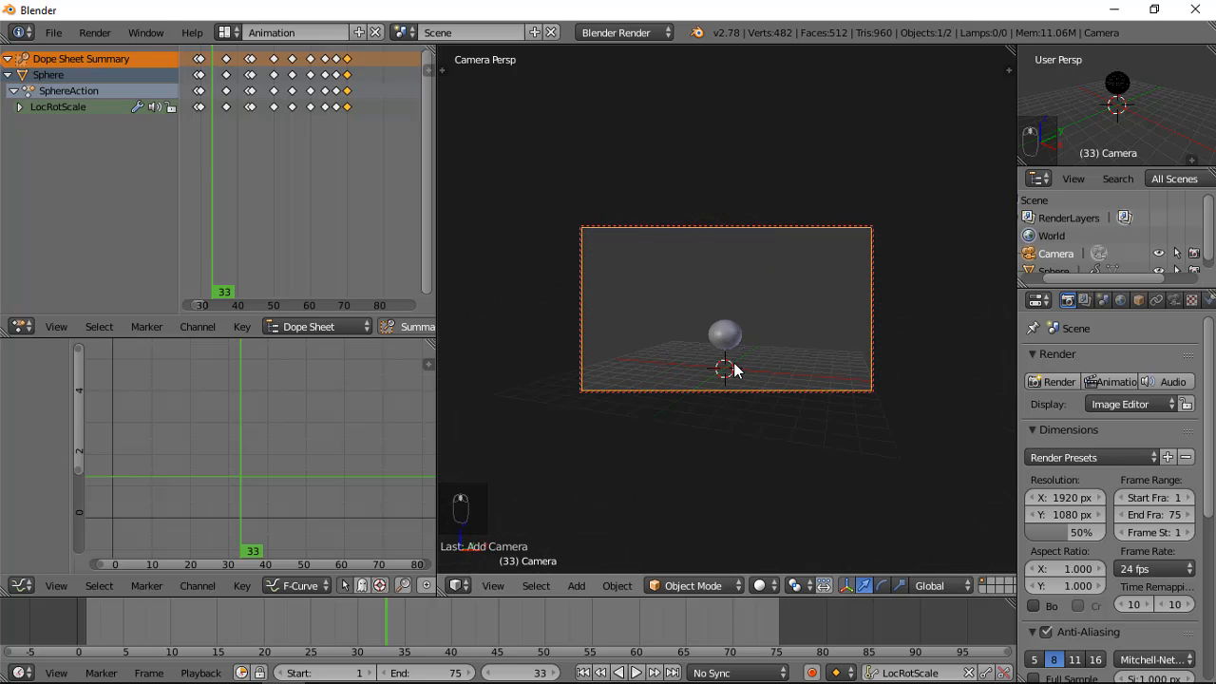
{"action": "scroll", "coordinate": [725, 367], "scroll_direction": "down", "scroll_amount": 3, "text": "shift"}
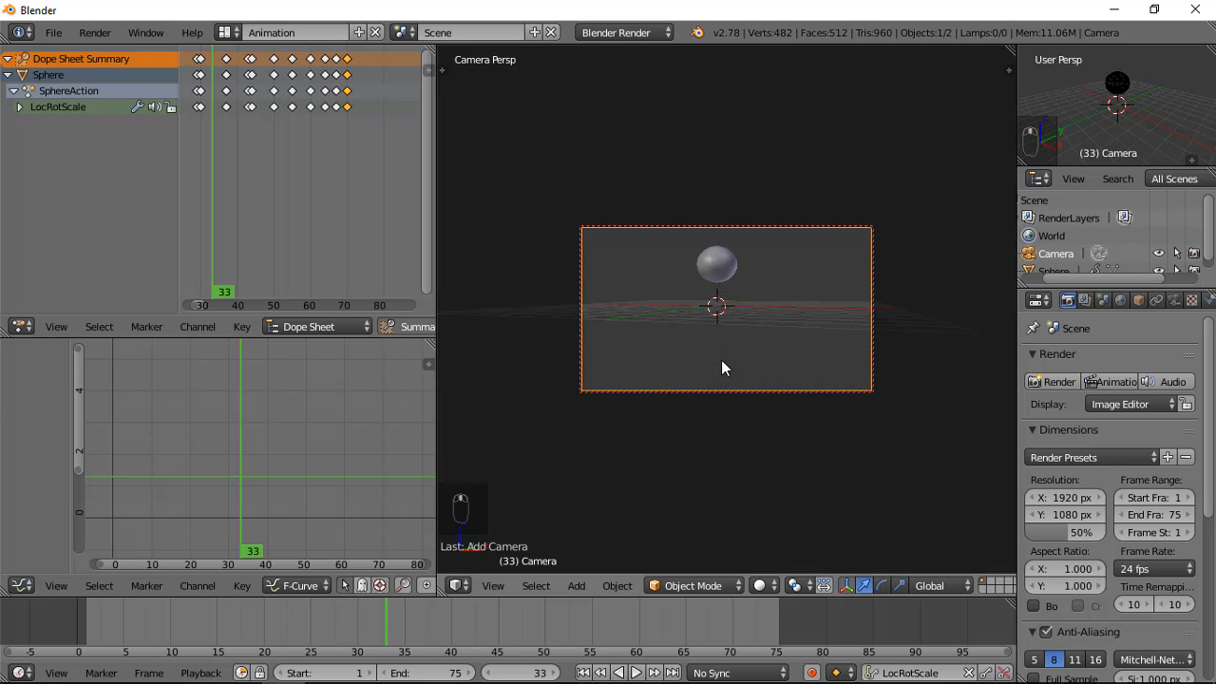
{"action": "scroll", "coordinate": [722, 368], "scroll_direction": "up", "scroll_amount": 3, "text": "shift"}
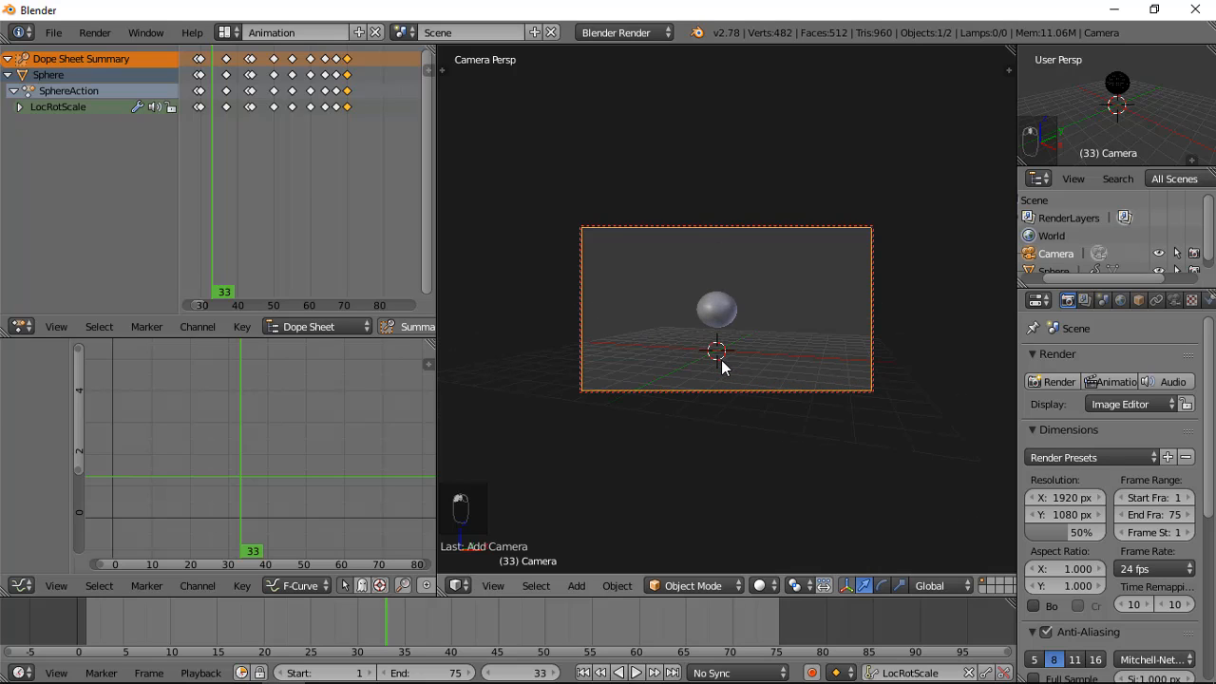